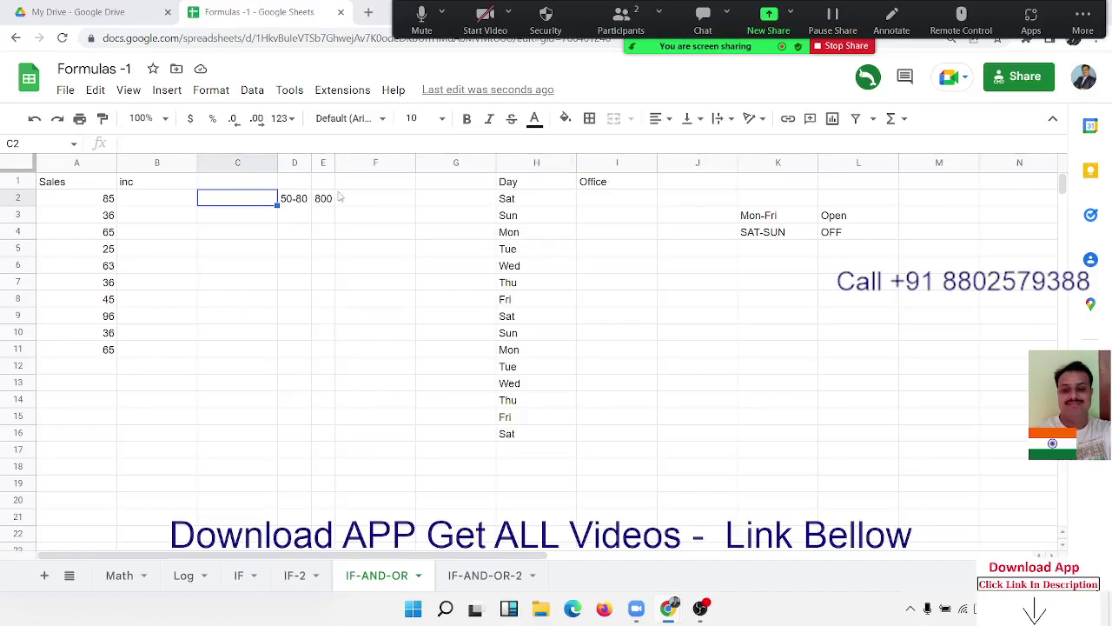
Check the 50-80 / 800 bracket, then start and abandon an =and formula, leaving B2 empty
left_click(328, 233)
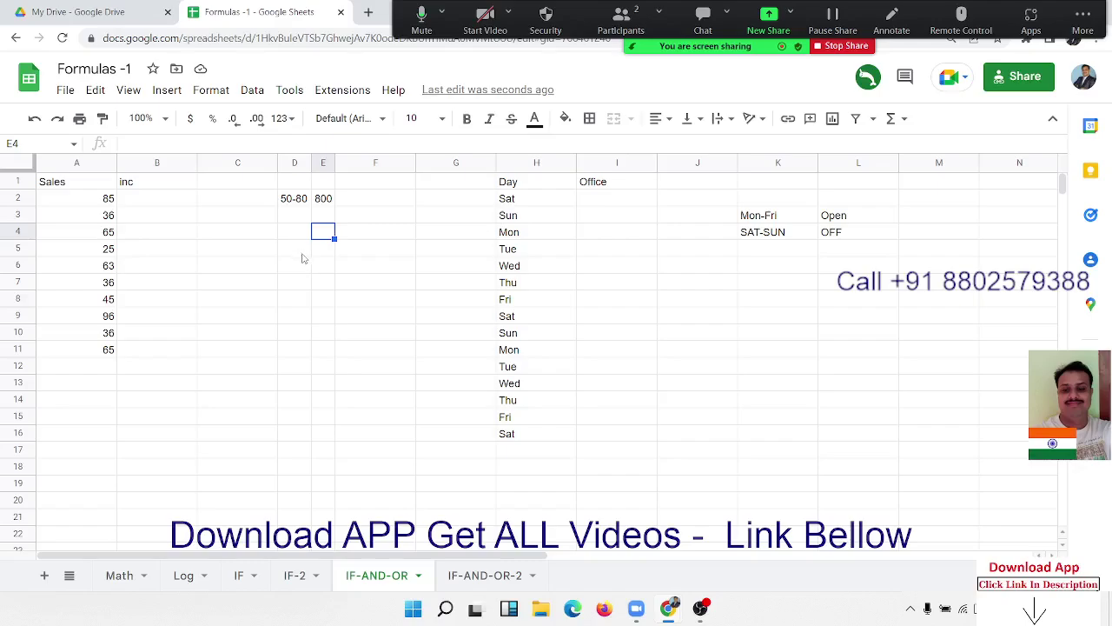
left_click(288, 200)
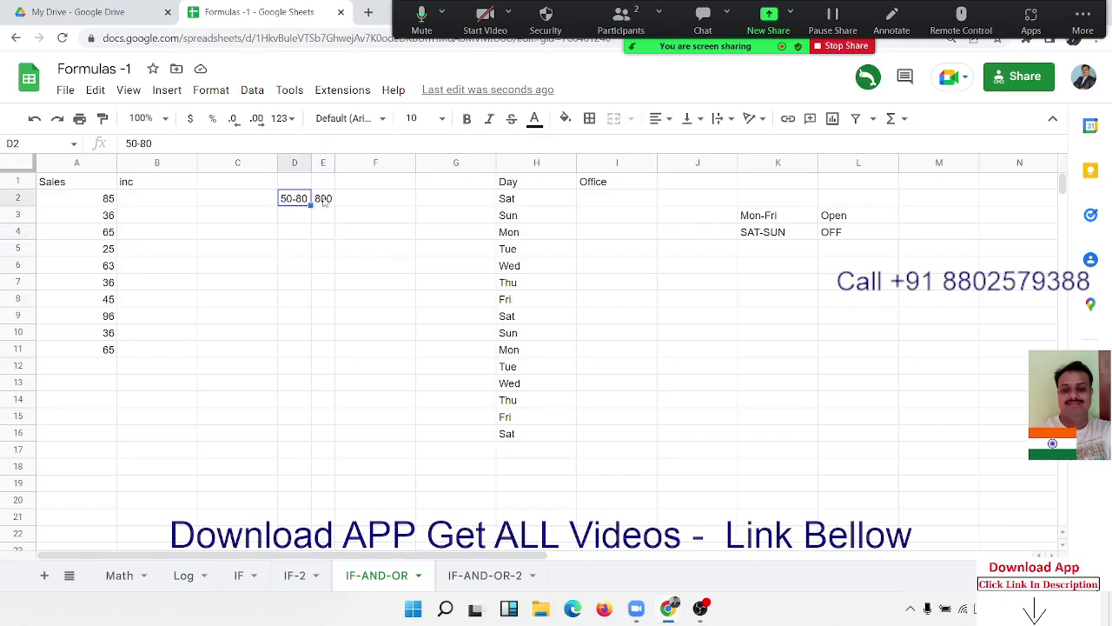
left_click(323, 199)
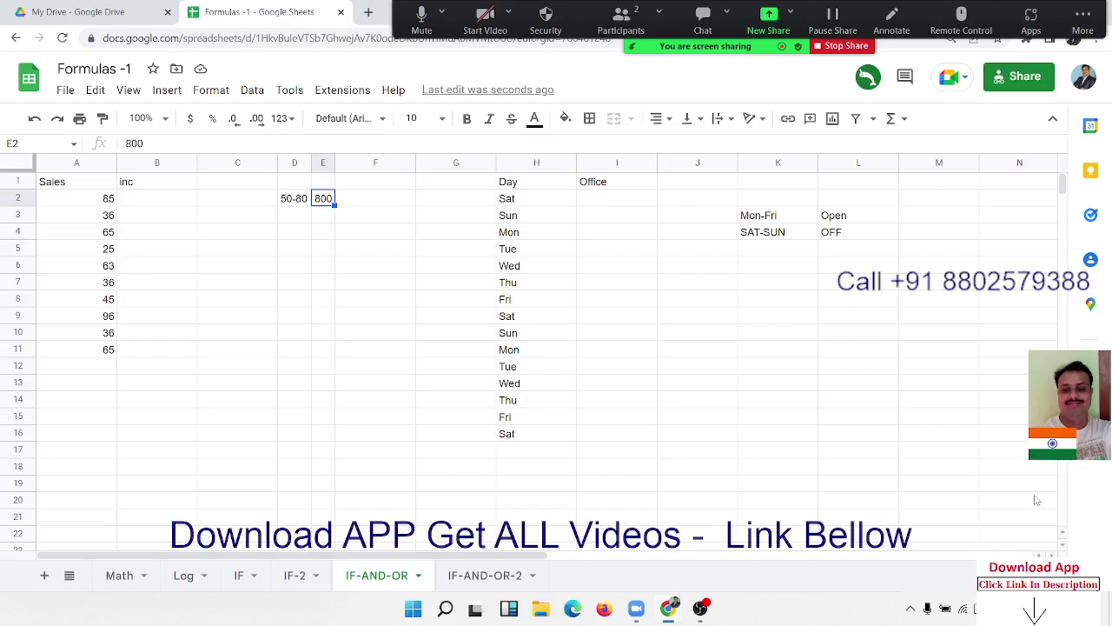
key("Left")
key("Left")
key("Left")
type("=")
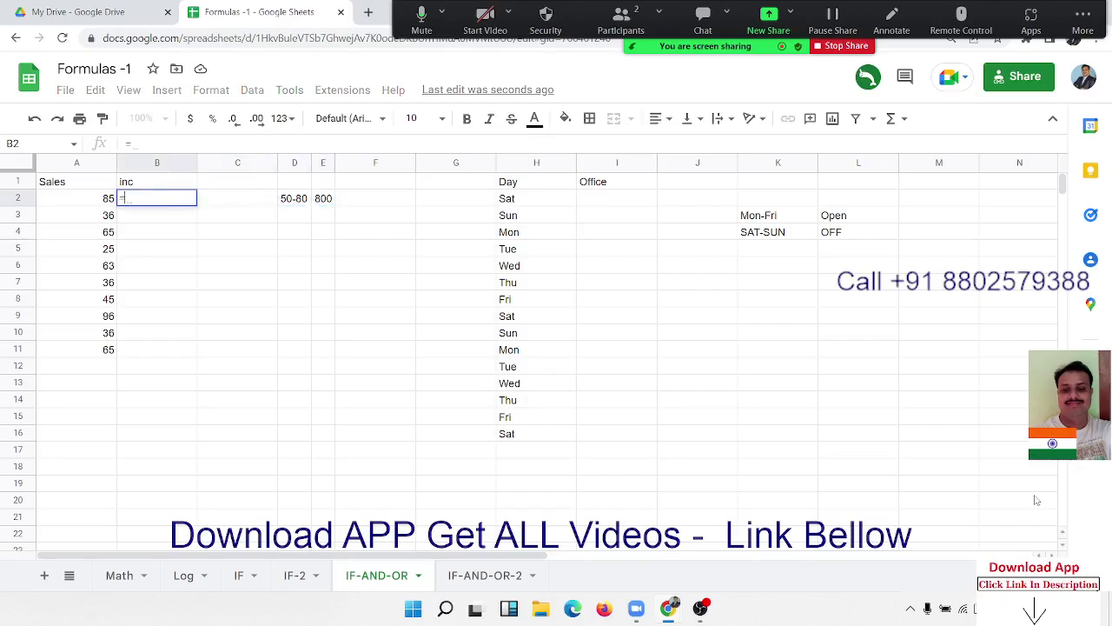
type("an")
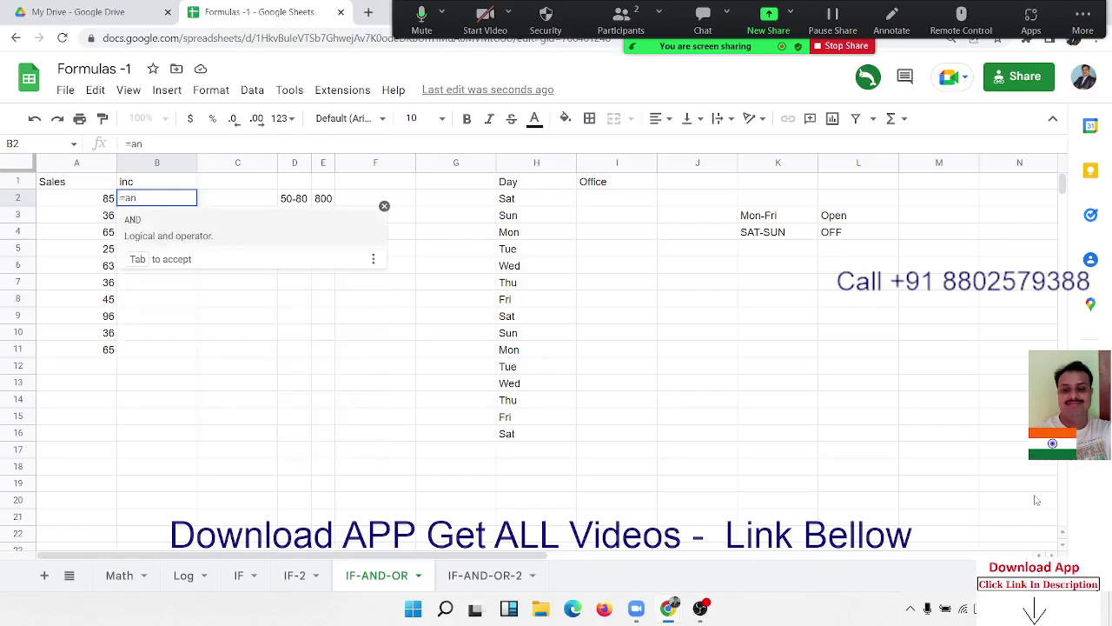
type("d")
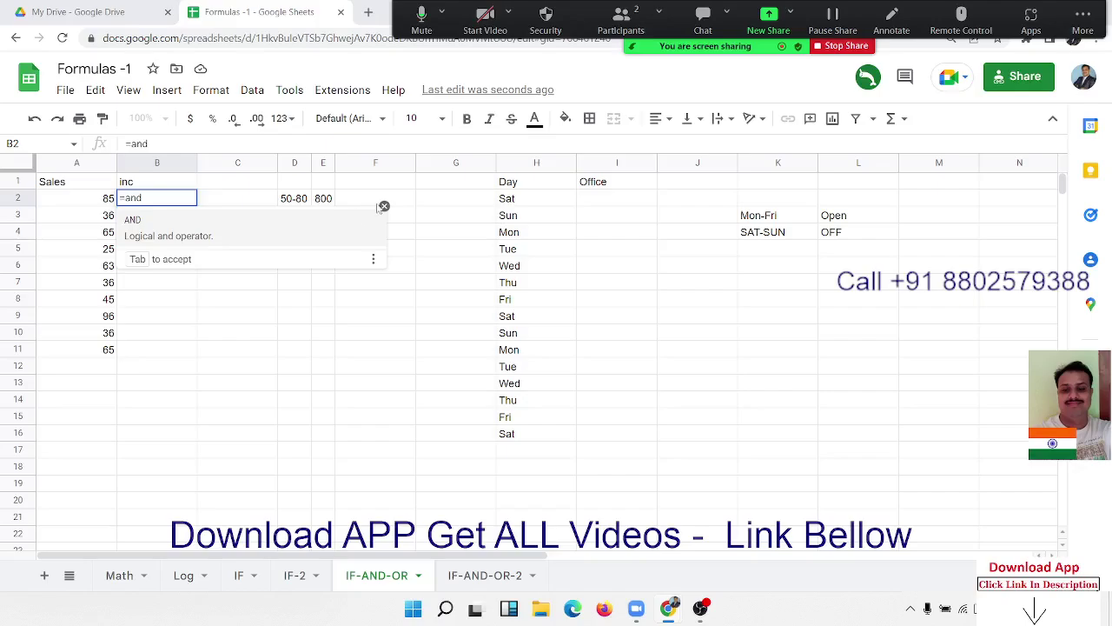
left_click(384, 206)
key("BackSpace")
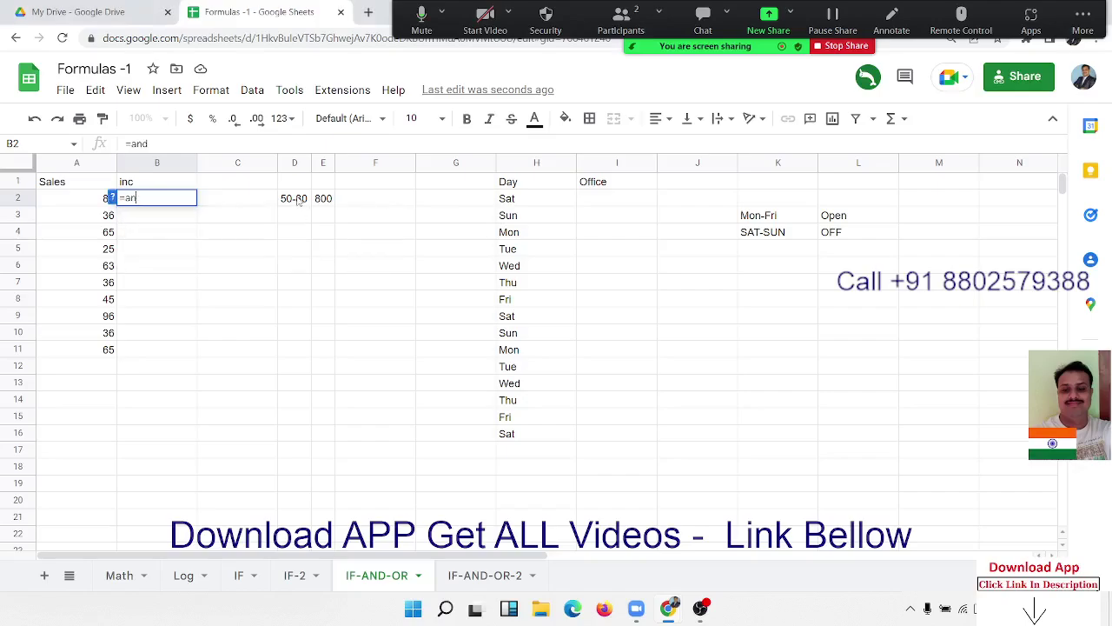
key("BackSpace")
key("BackSpace")
key("BackSpace")
left_click(185, 348)
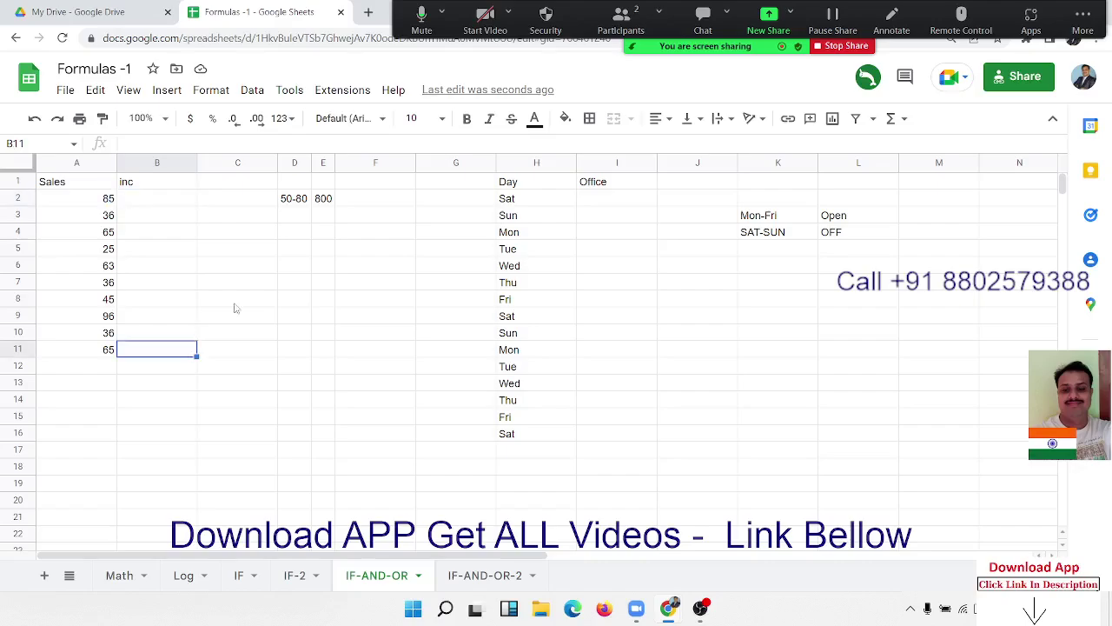
Enter <50 with 100 in D3:E3 and >80 with 200 in D4:E4
left_click(293, 219)
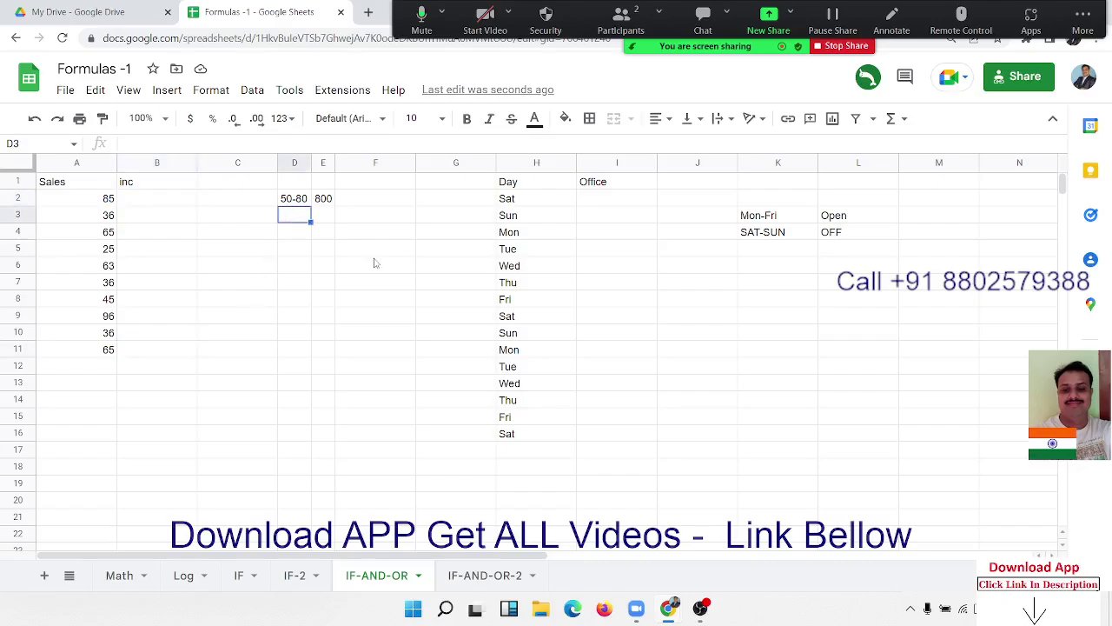
type("<")
type("50")
key("Tab")
type("100")
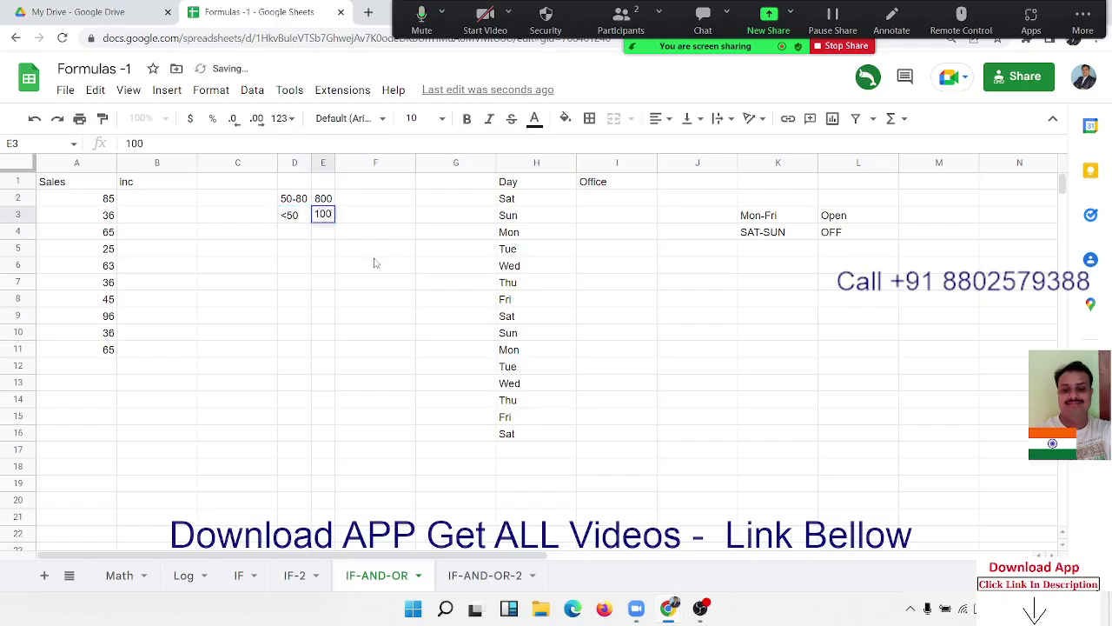
key("Return")
type(">")
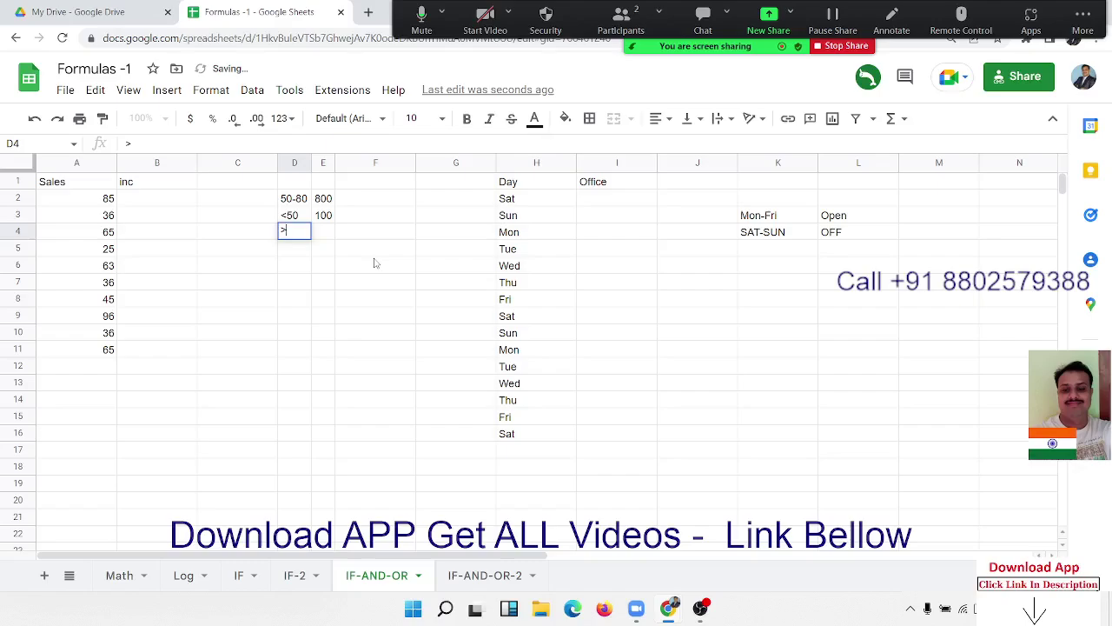
type("80")
key("Tab")
type("200")
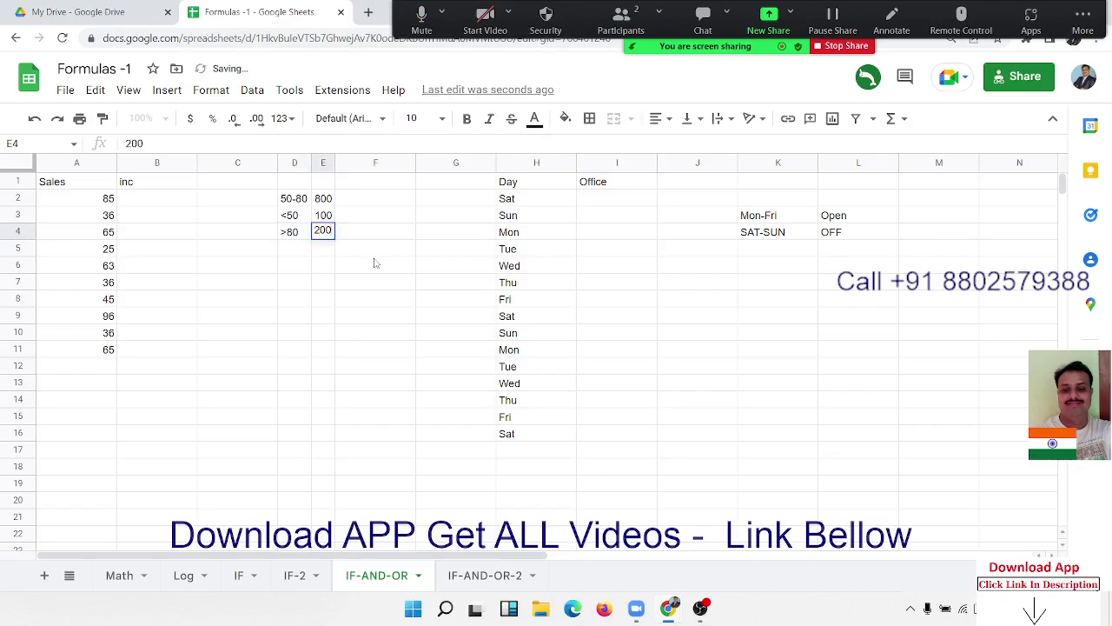
key("Return")
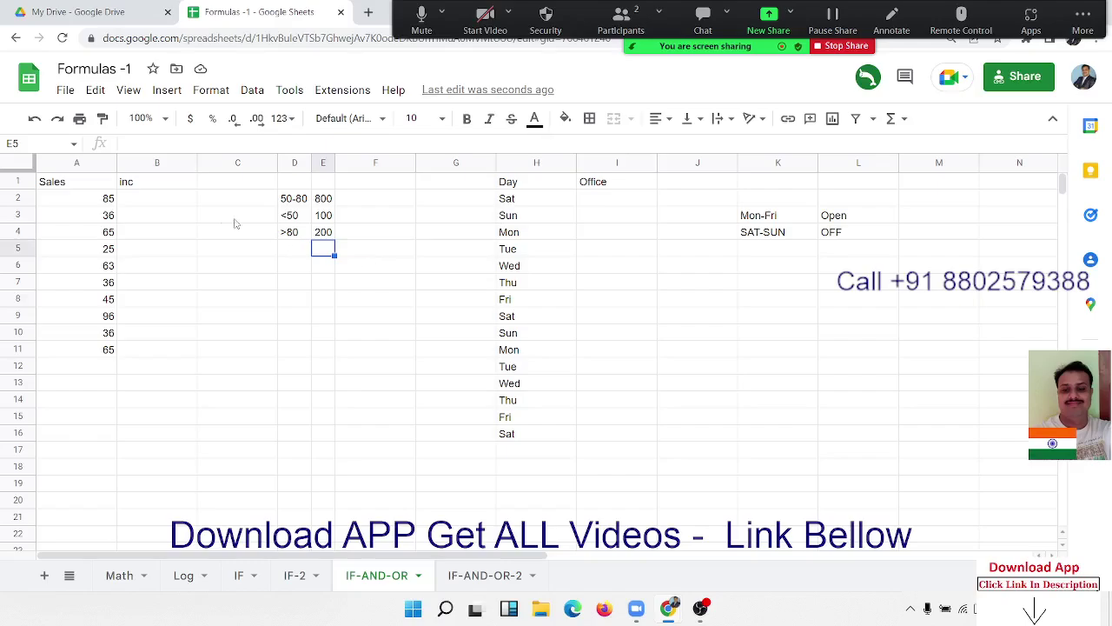
In B2, type =if(A2>=50,IF(A2<=80,800,200 as the opening of the nested incentive formula
left_click(177, 204)
type("=")
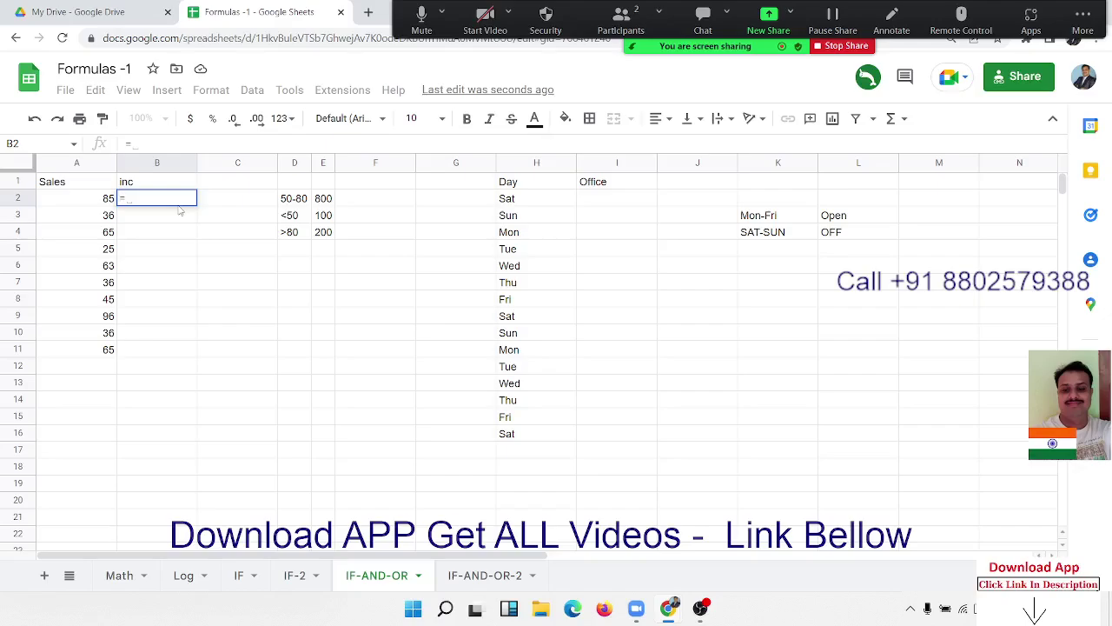
type("if")
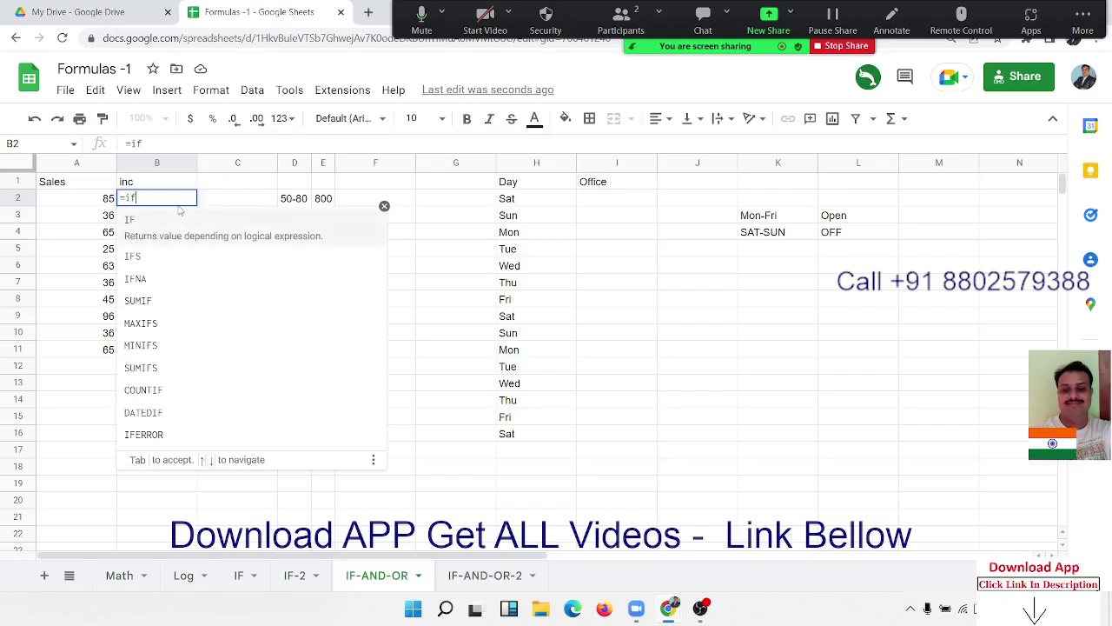
type("(")
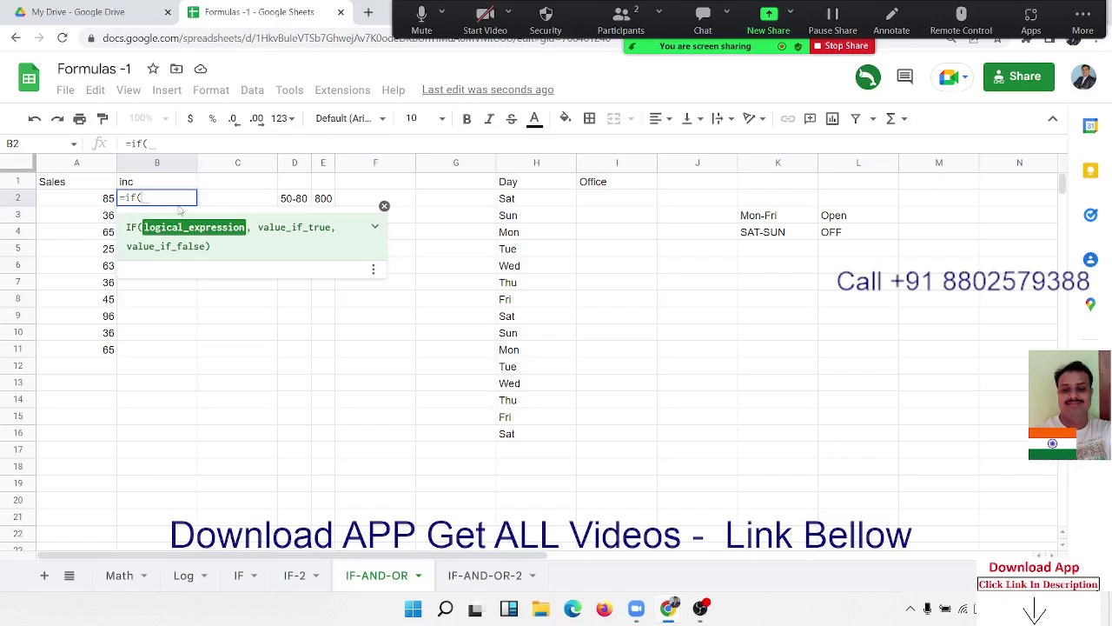
left_click(108, 199)
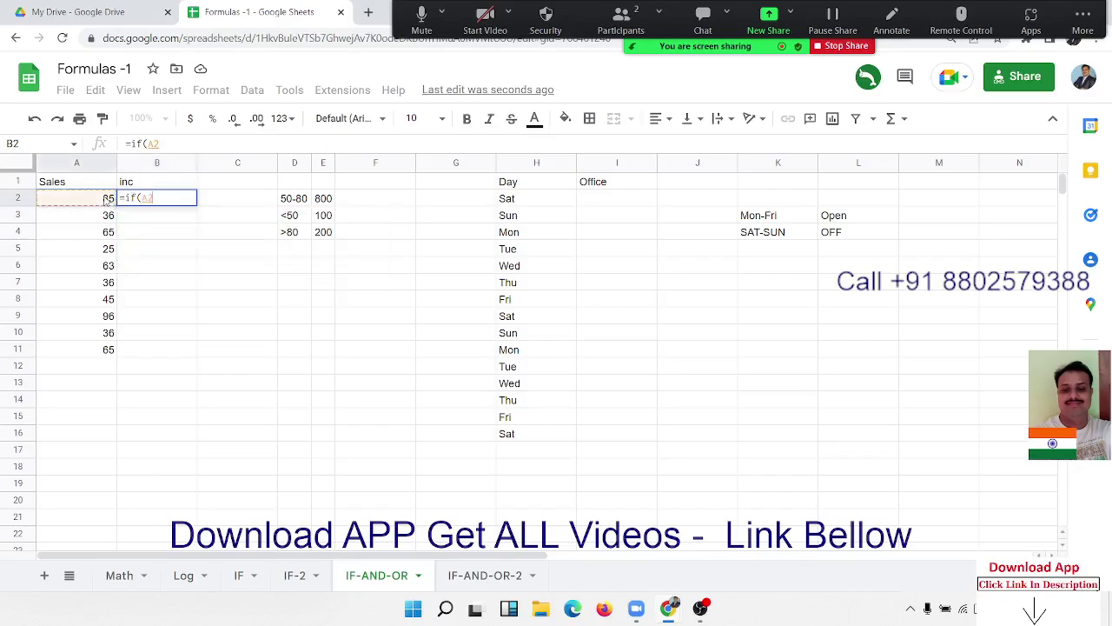
type("<")
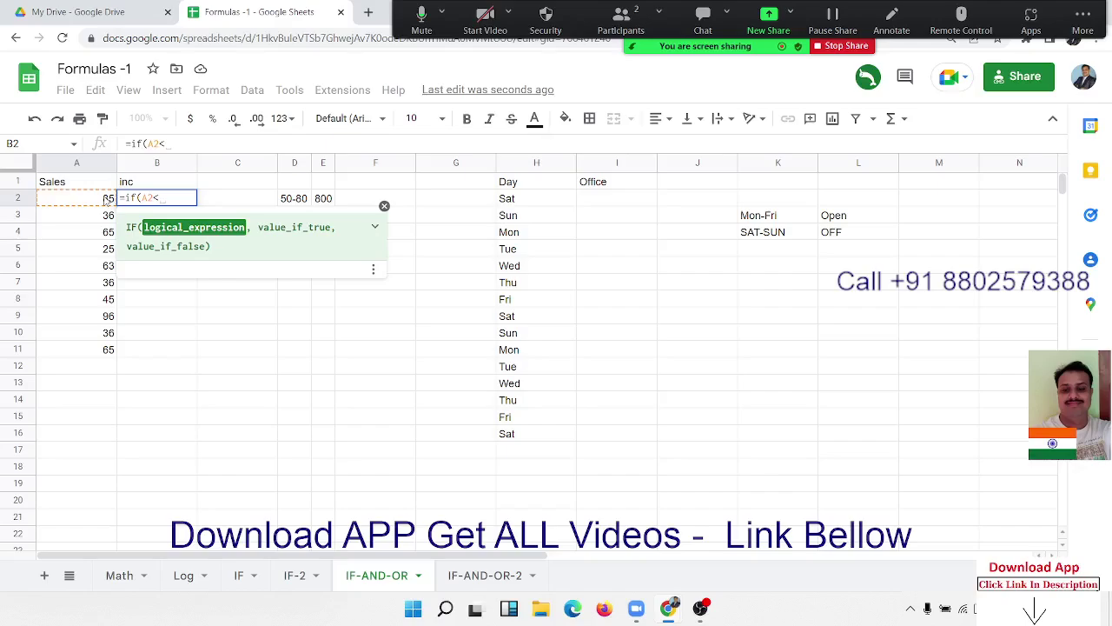
type("=")
key("BackSpace")
key("BackSpace")
type(">=50")
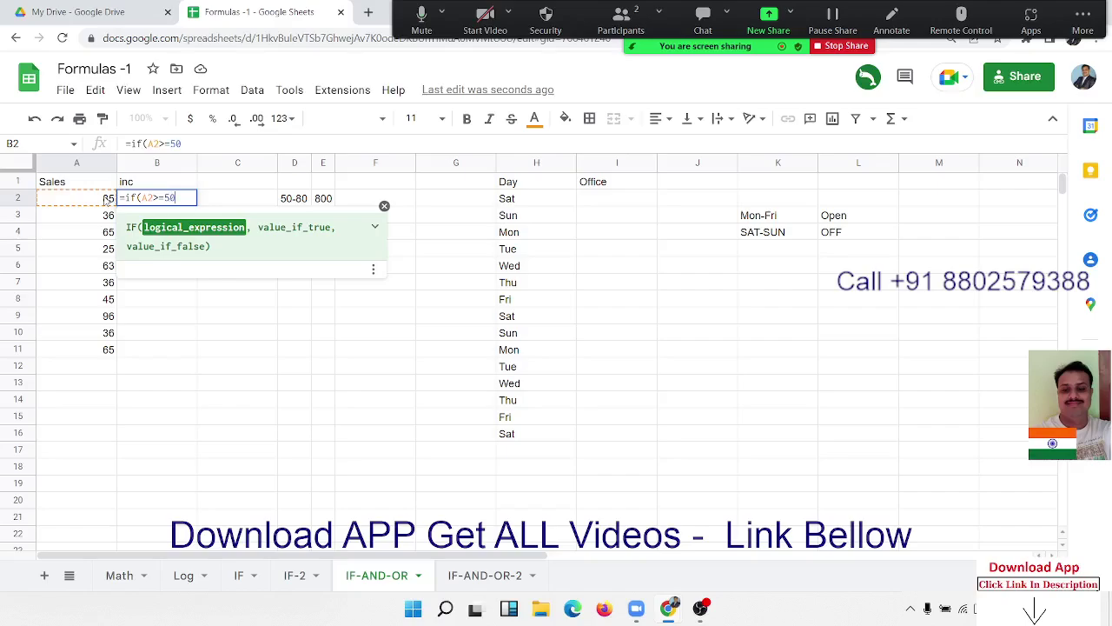
type(",")
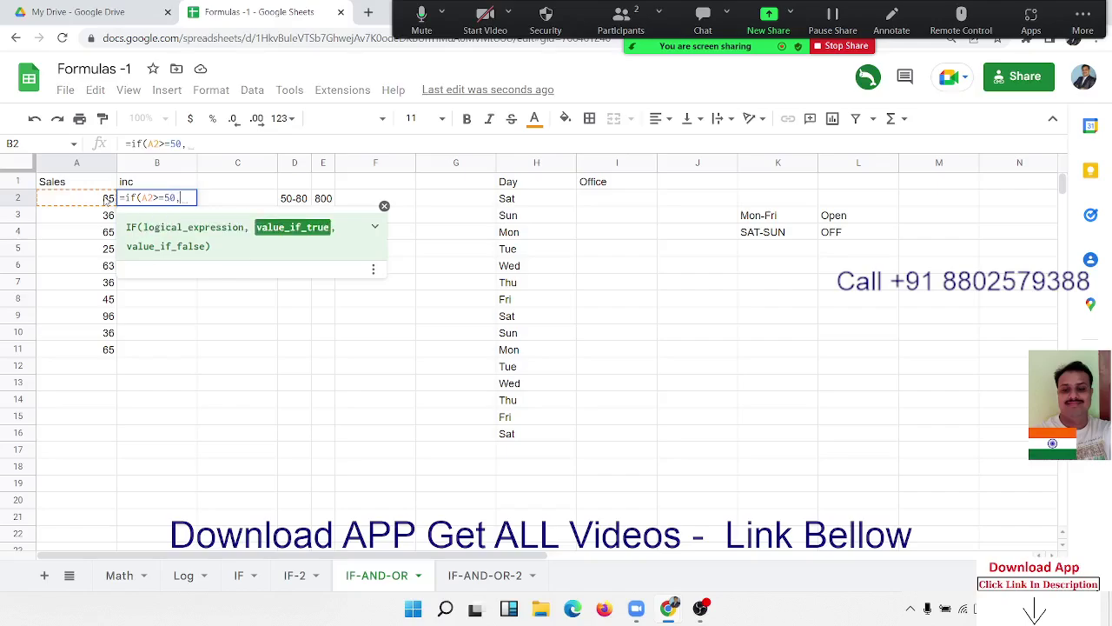
type("IF(")
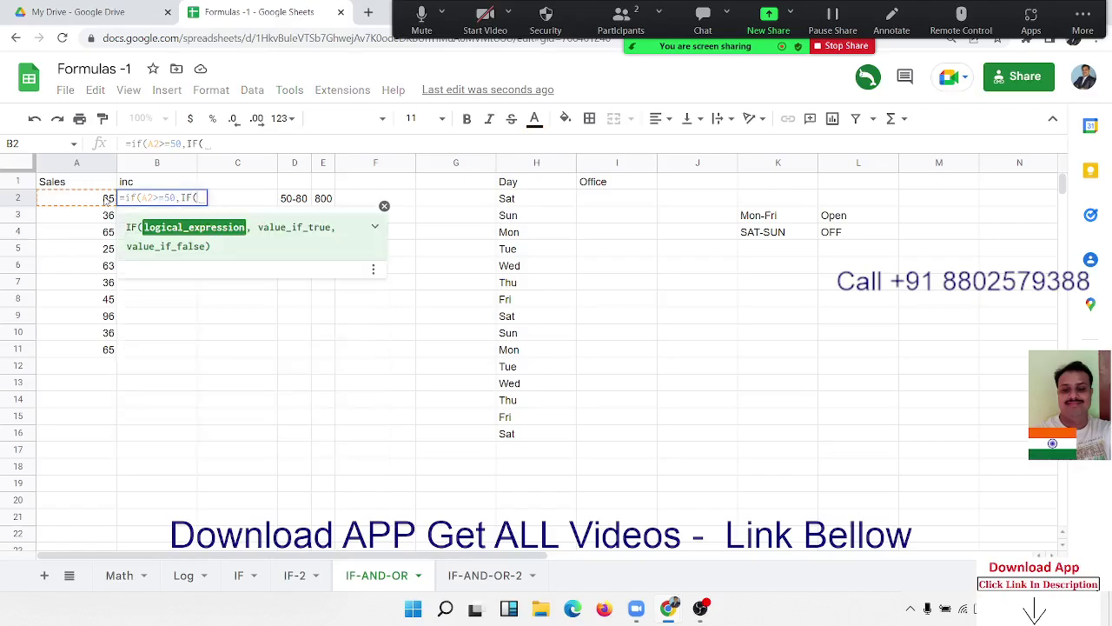
left_click(71, 202)
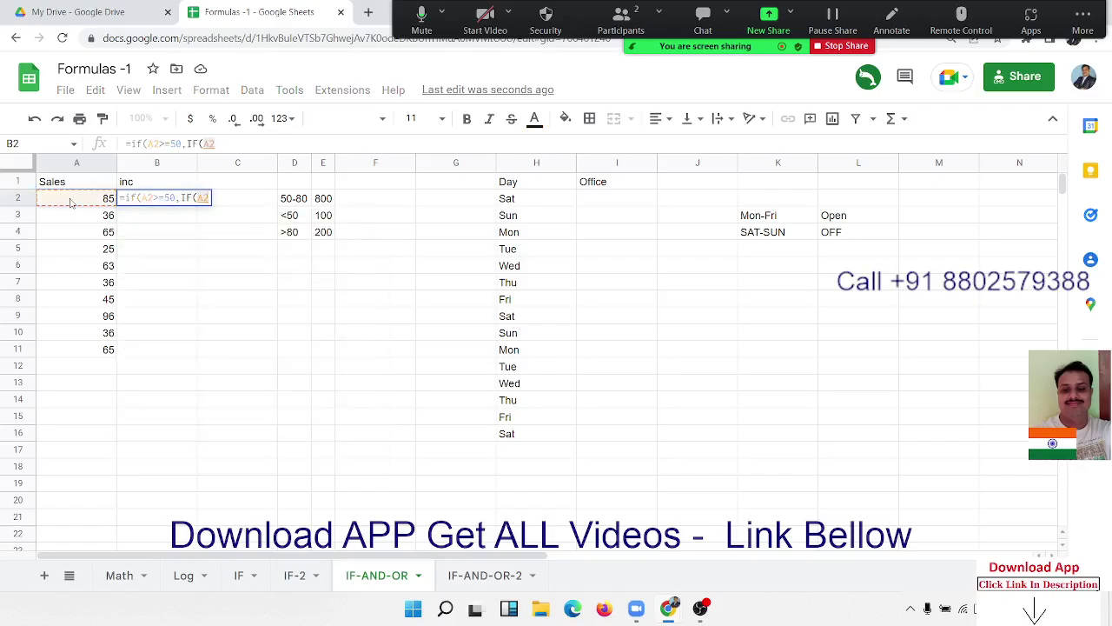
type("<=80")
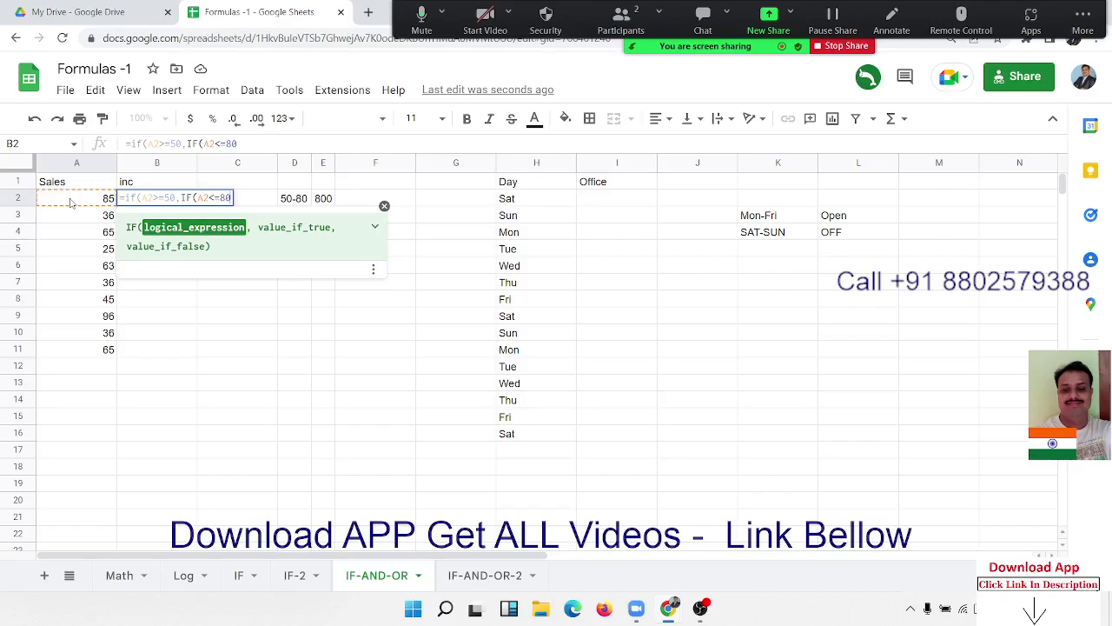
type(",")
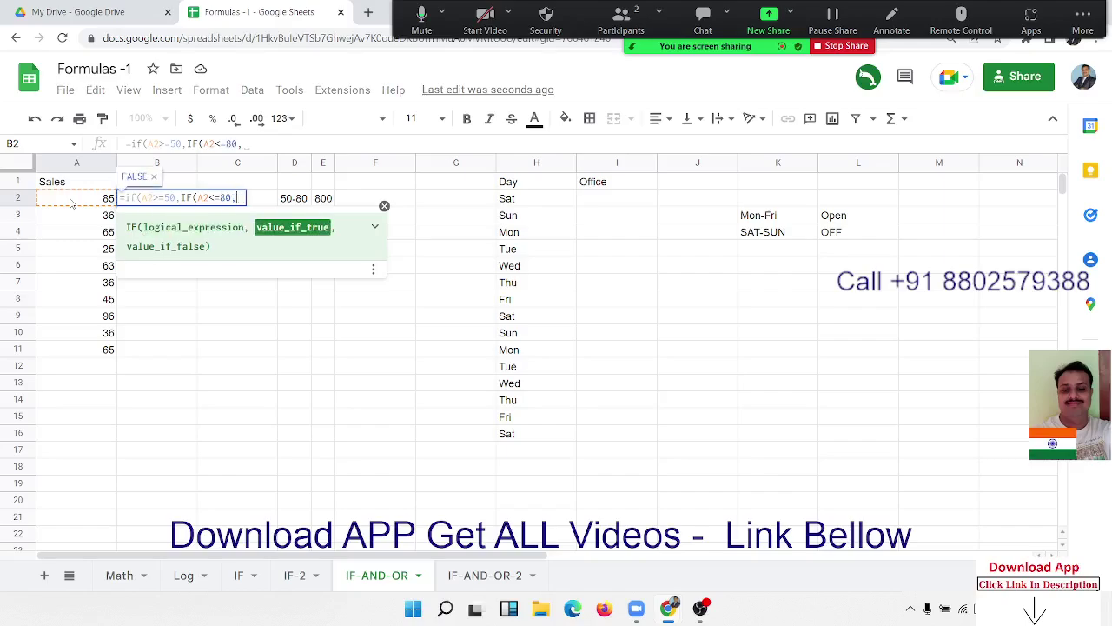
type("800,")
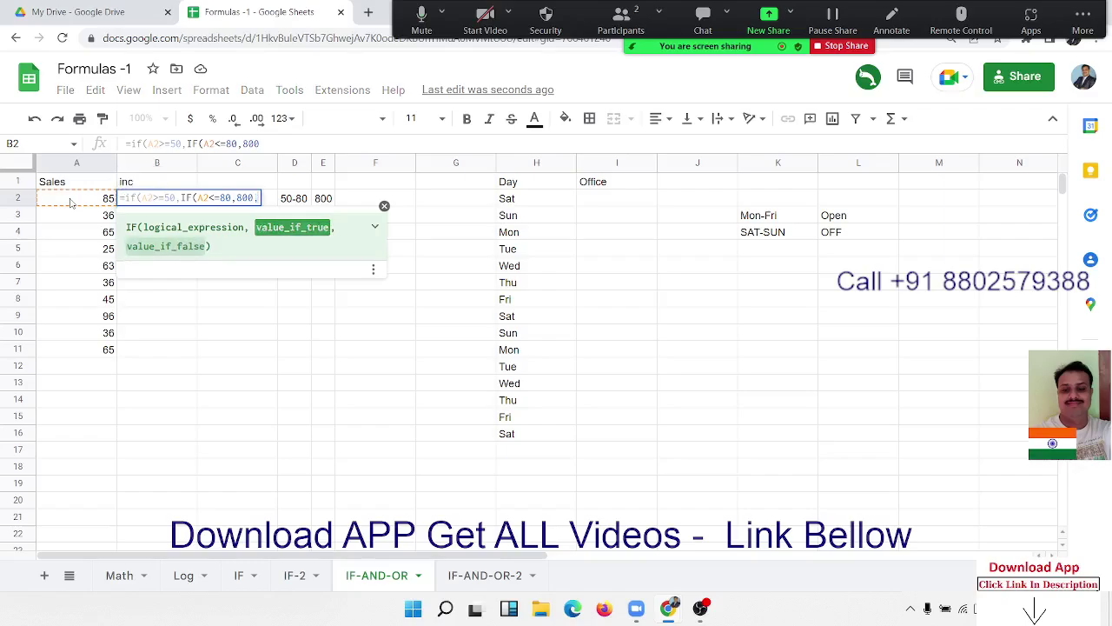
type("200")
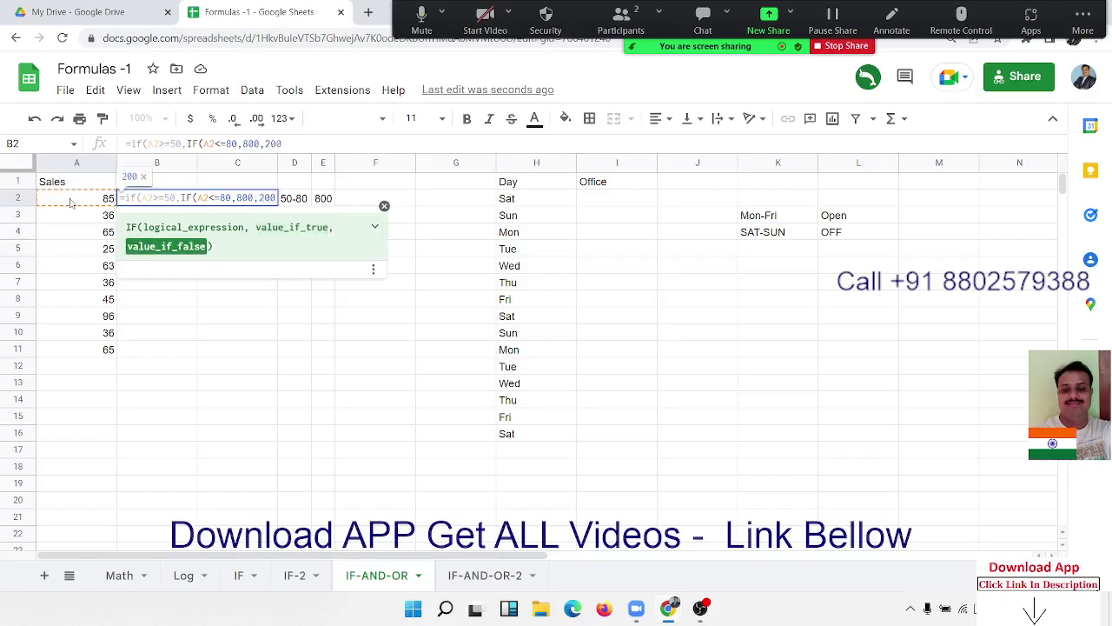
Close the nested IF in B2 with 100 as the final fallback value
left_click_drag(209, 198, 276, 198)
double_click(225, 197)
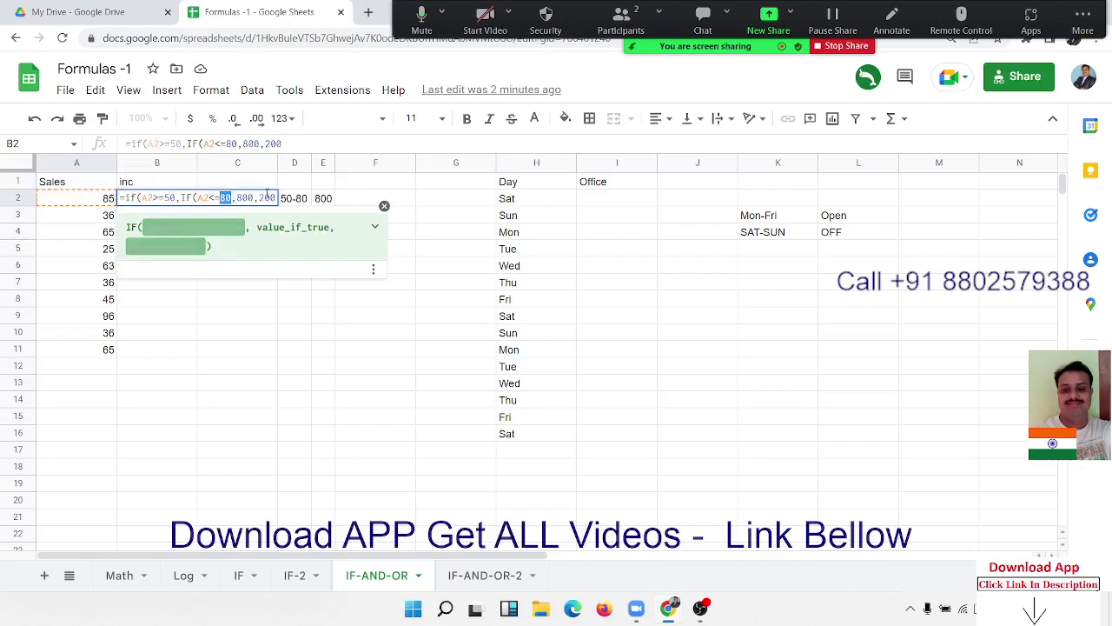
left_click(267, 196)
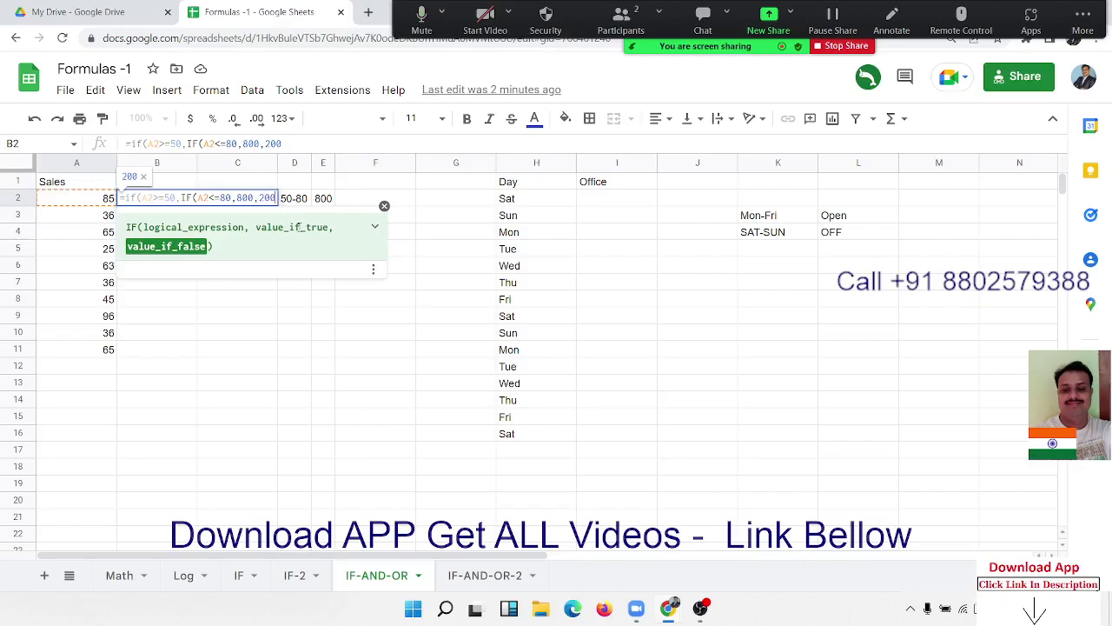
type(")")
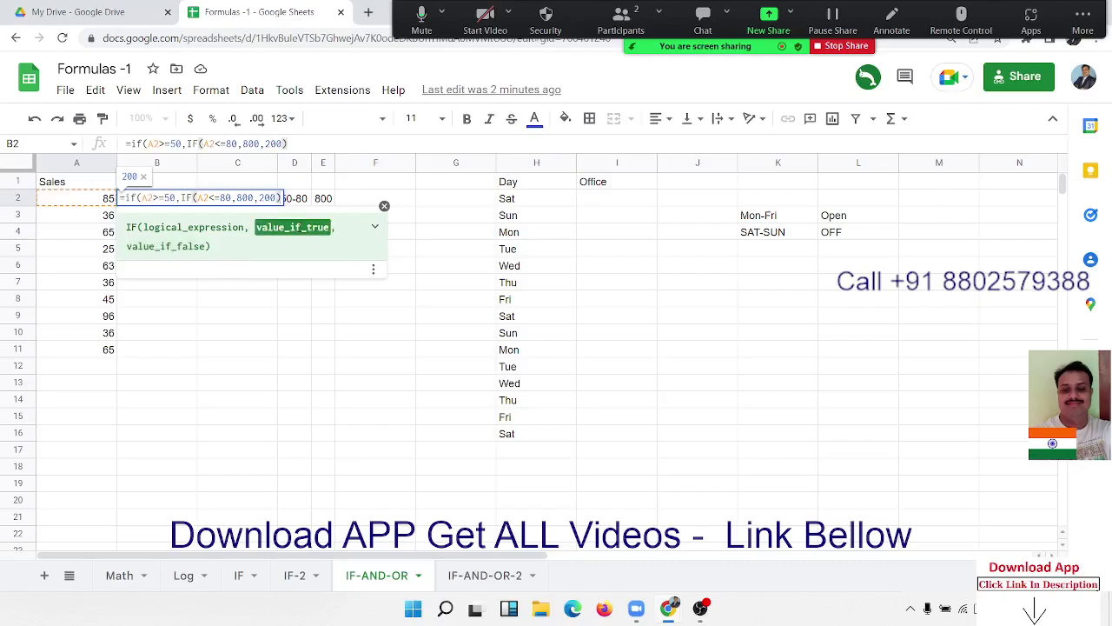
type(", ")
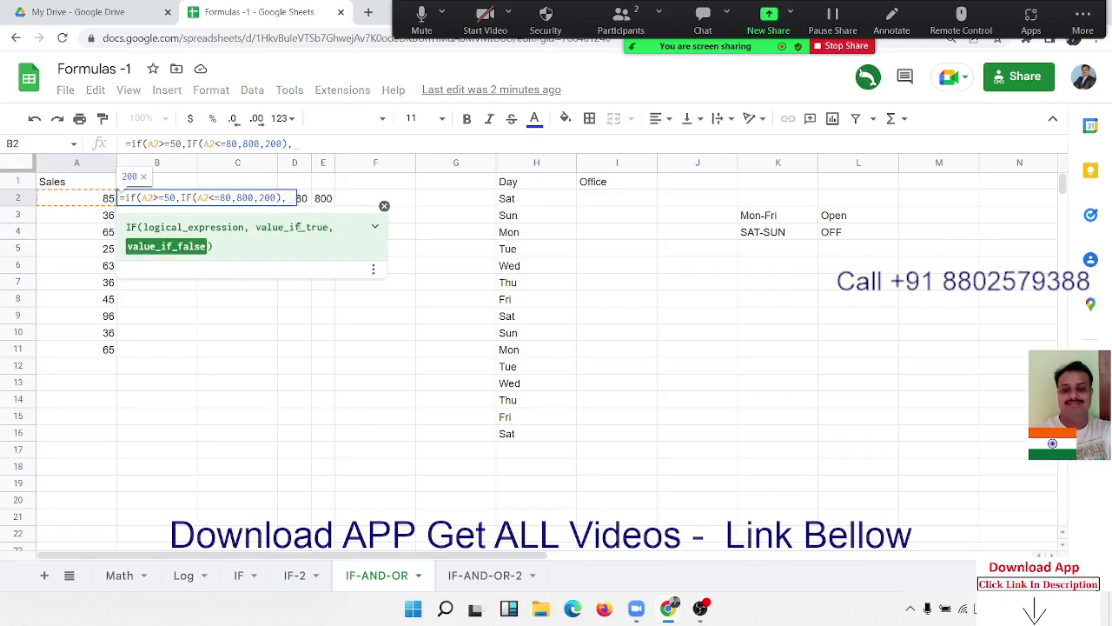
type("100")
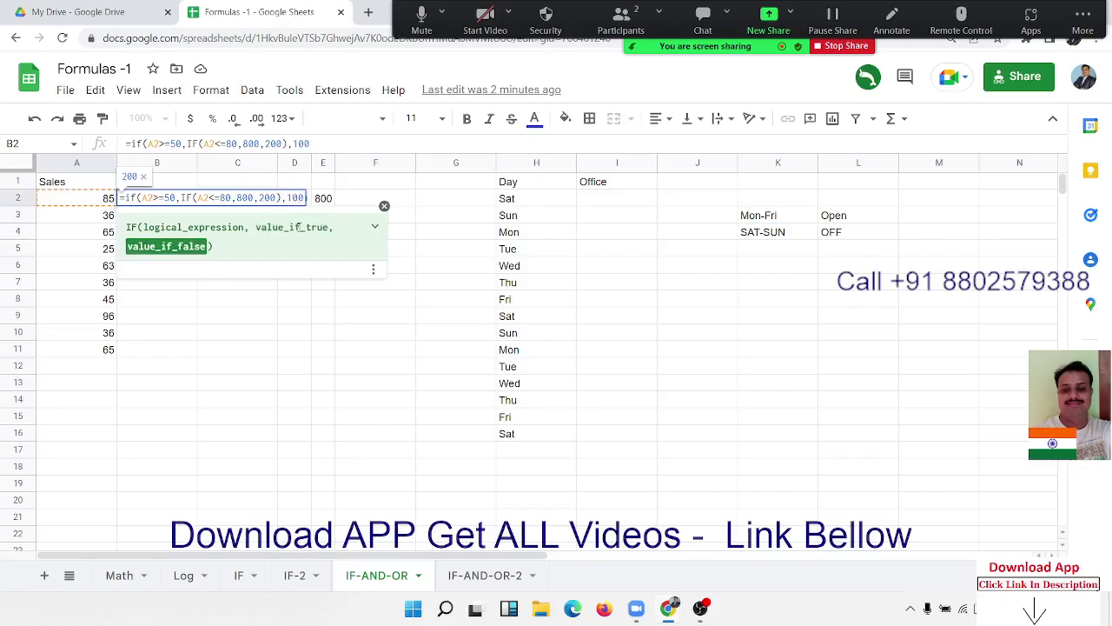
type(")")
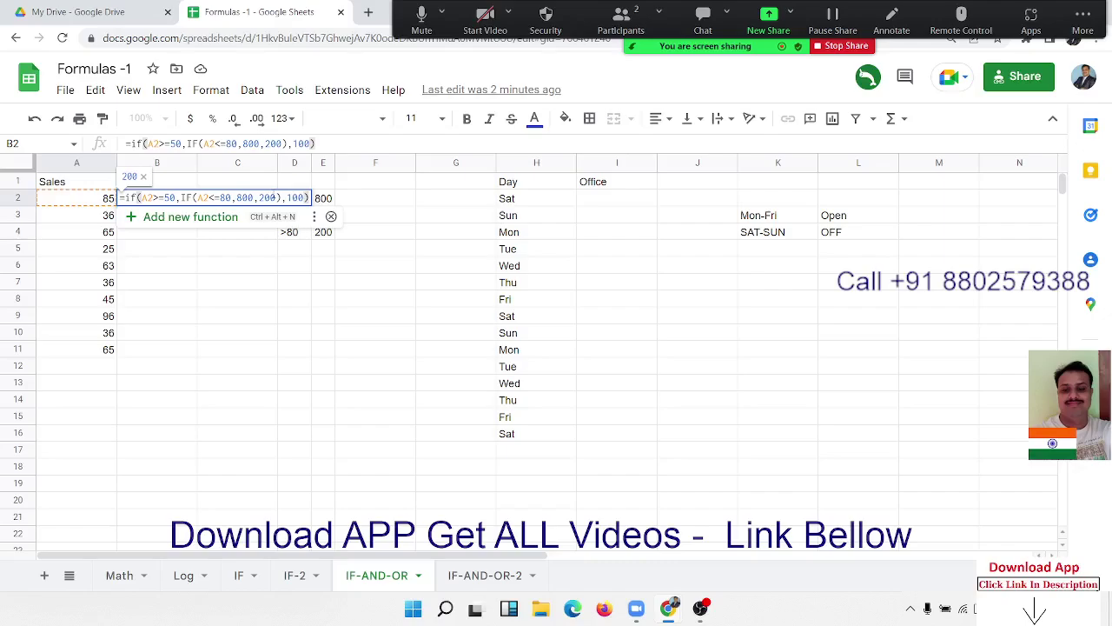
Preview the A2>=50 condition, the inner IF and its A2<=80 comparison within B2's formula
left_click(146, 197)
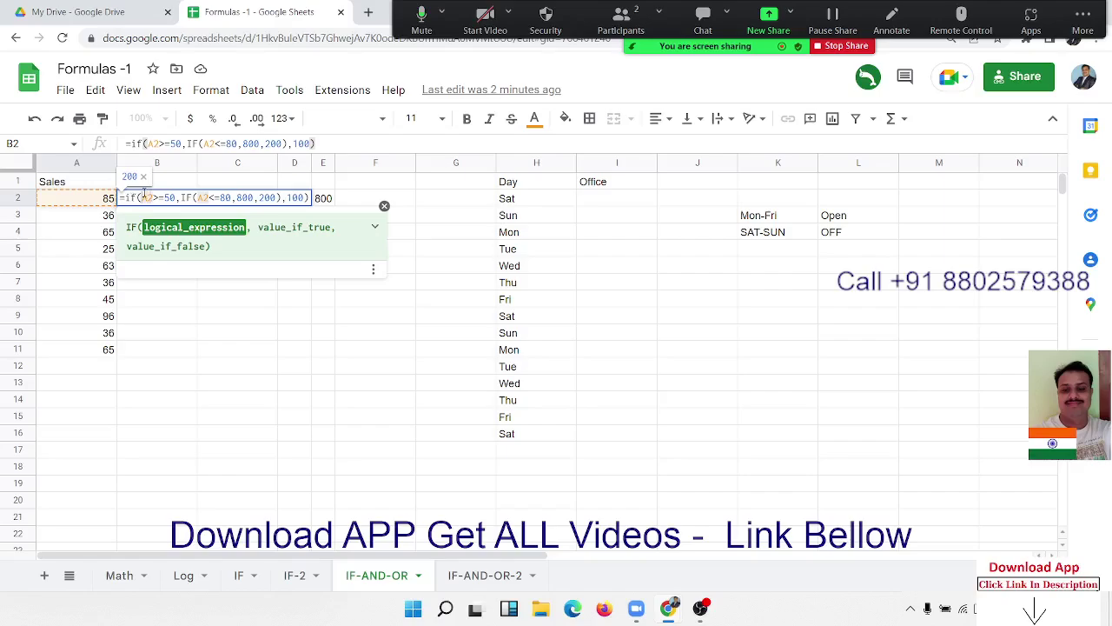
left_click_drag(143, 197, 174, 197)
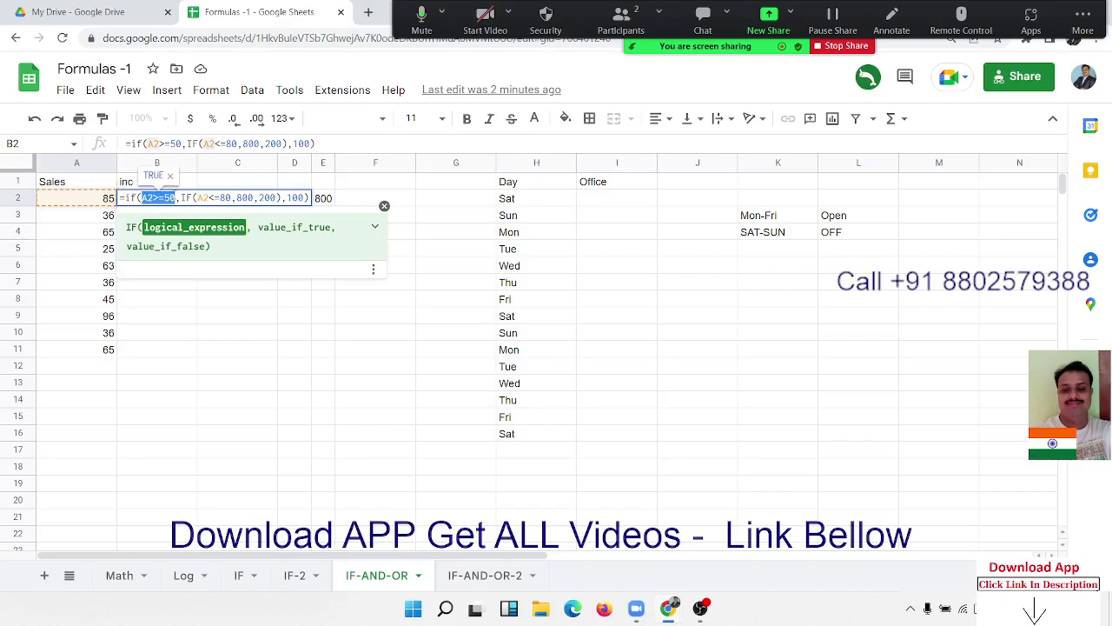
left_click(182, 197)
left_click_drag(181, 197, 281, 198)
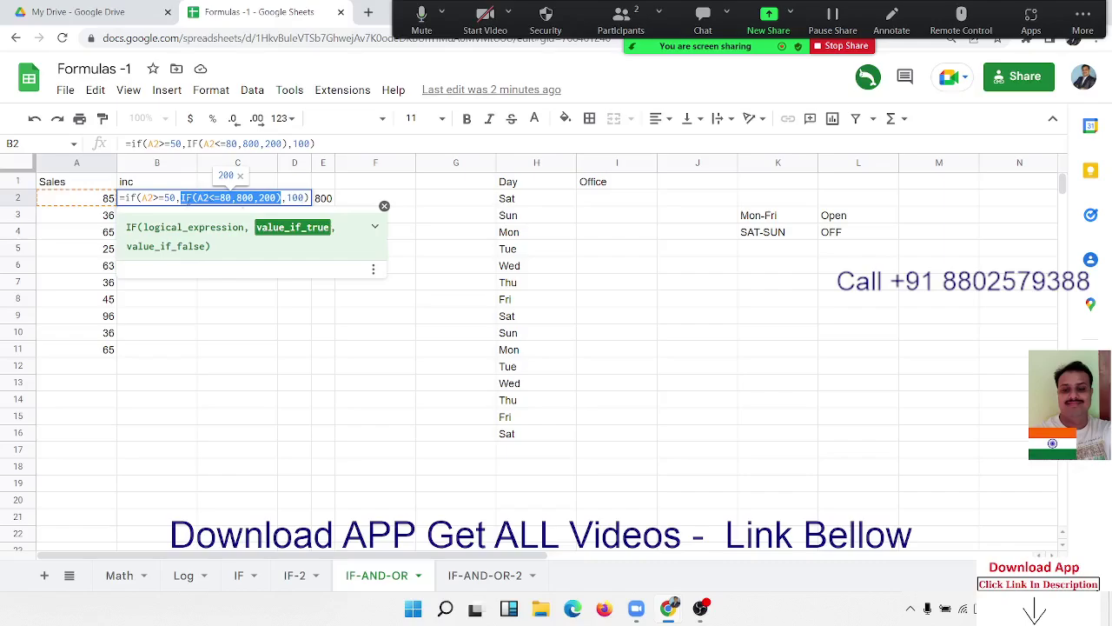
left_click(188, 197)
left_click_drag(208, 197, 228, 197)
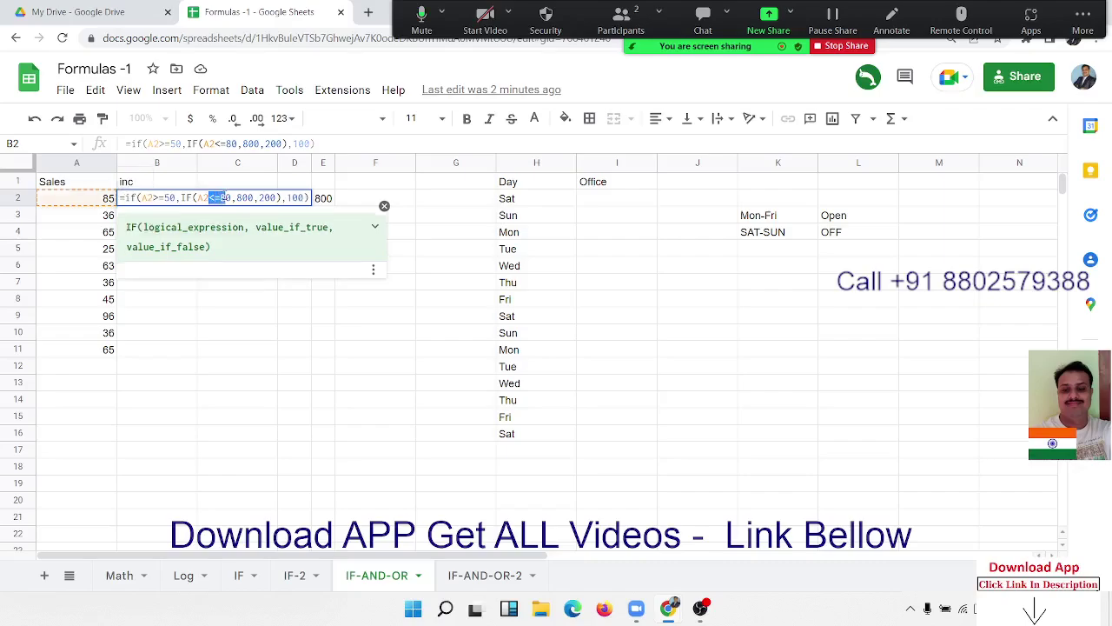
left_click(255, 198)
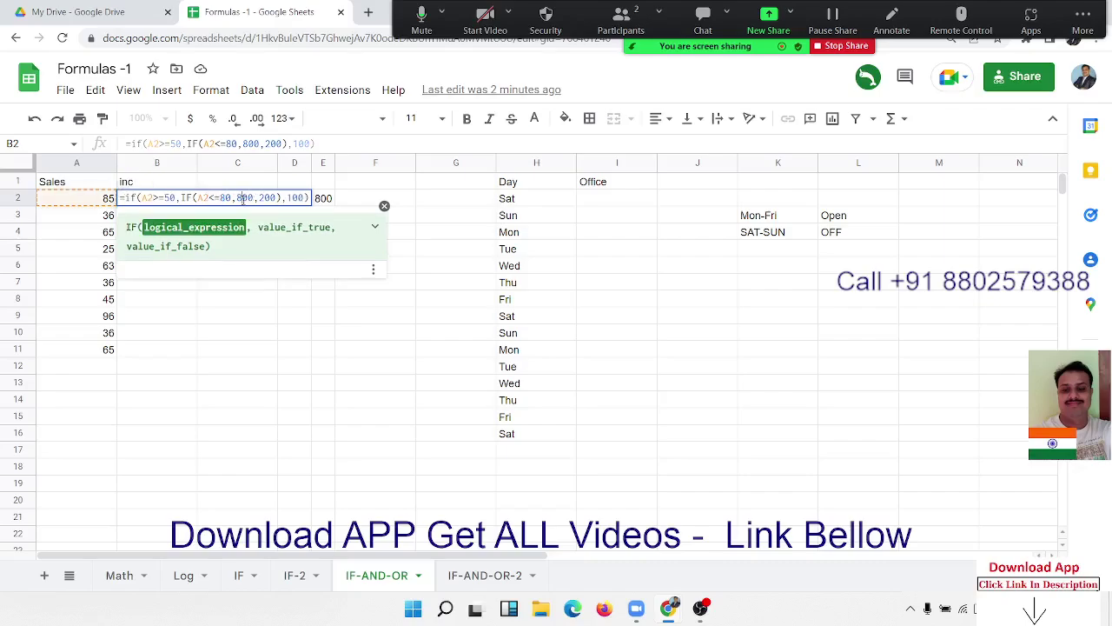
Commit the nested IF in B2 and fill it down to B11
key("Return")
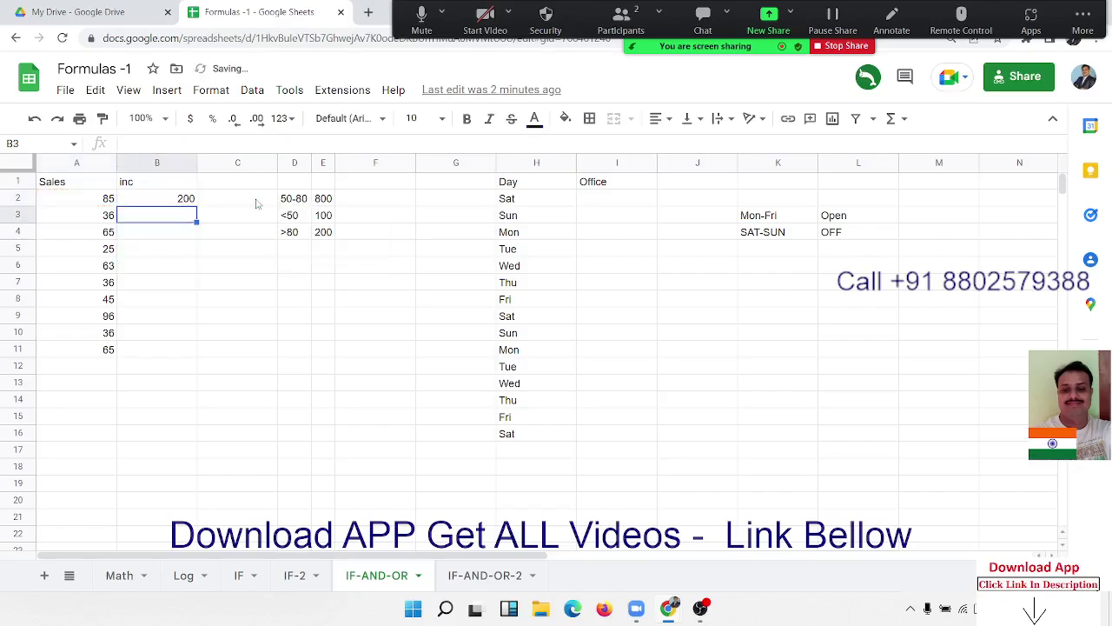
left_click(193, 201)
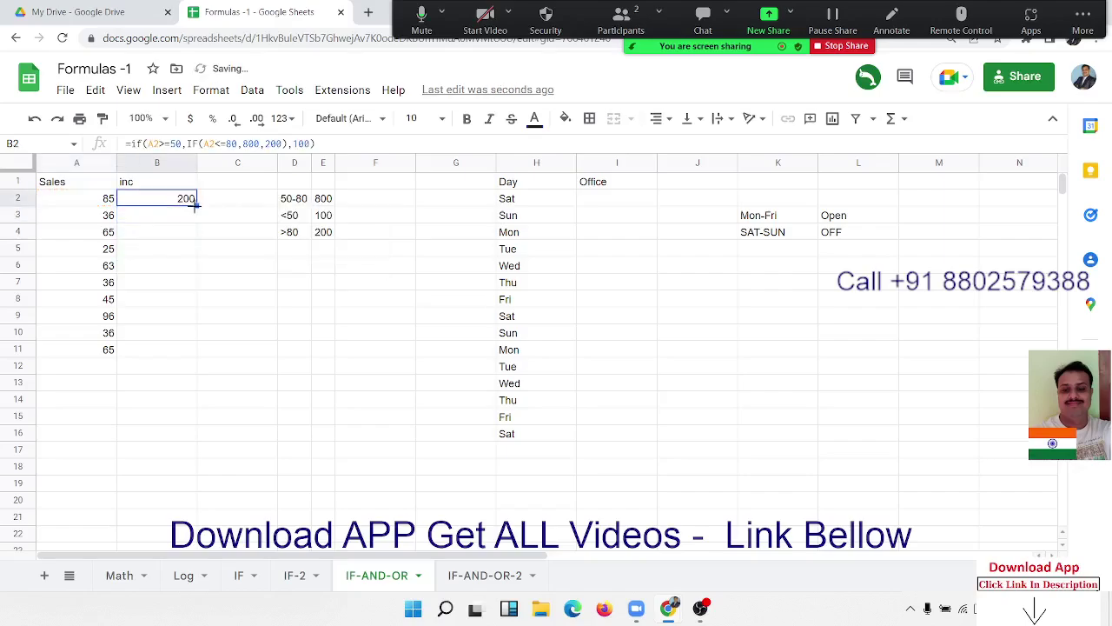
left_click_drag(196, 203, 188, 336)
left_click_drag(186, 343, 187, 349)
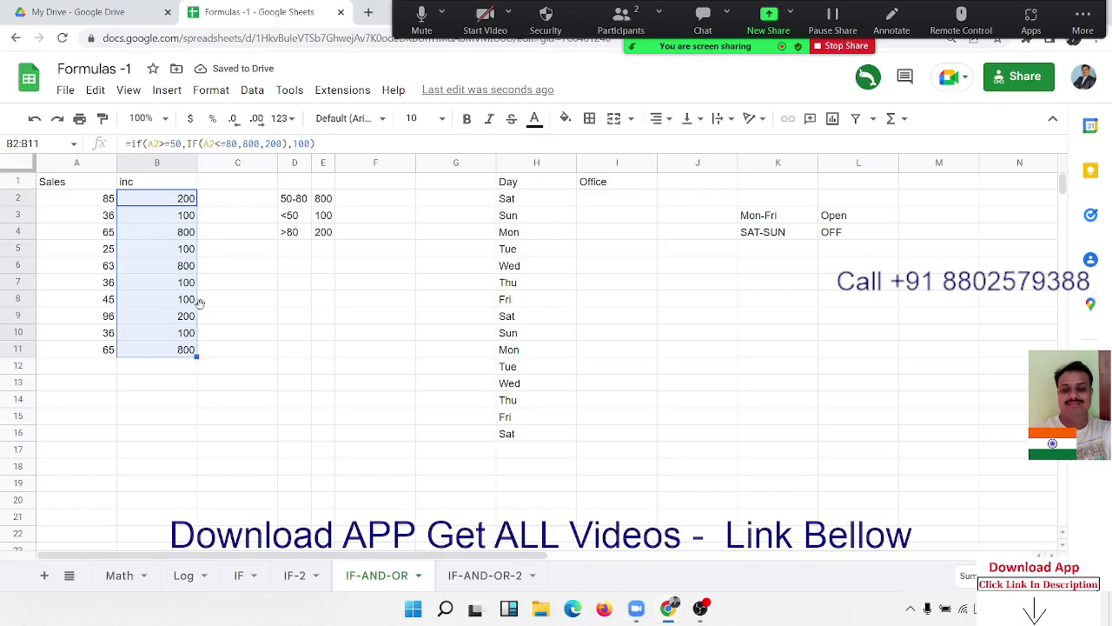
Clear B2:B11 and start typing =IF(A2>=50,800,0) in B2
left_click(187, 206)
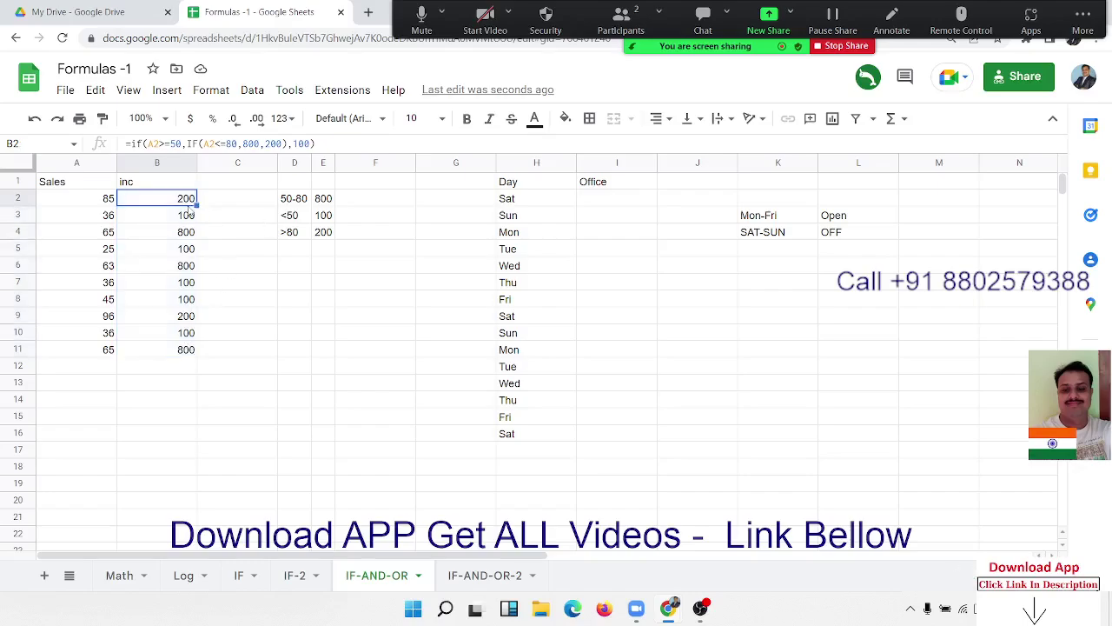
key("ctrl+shift+Down")
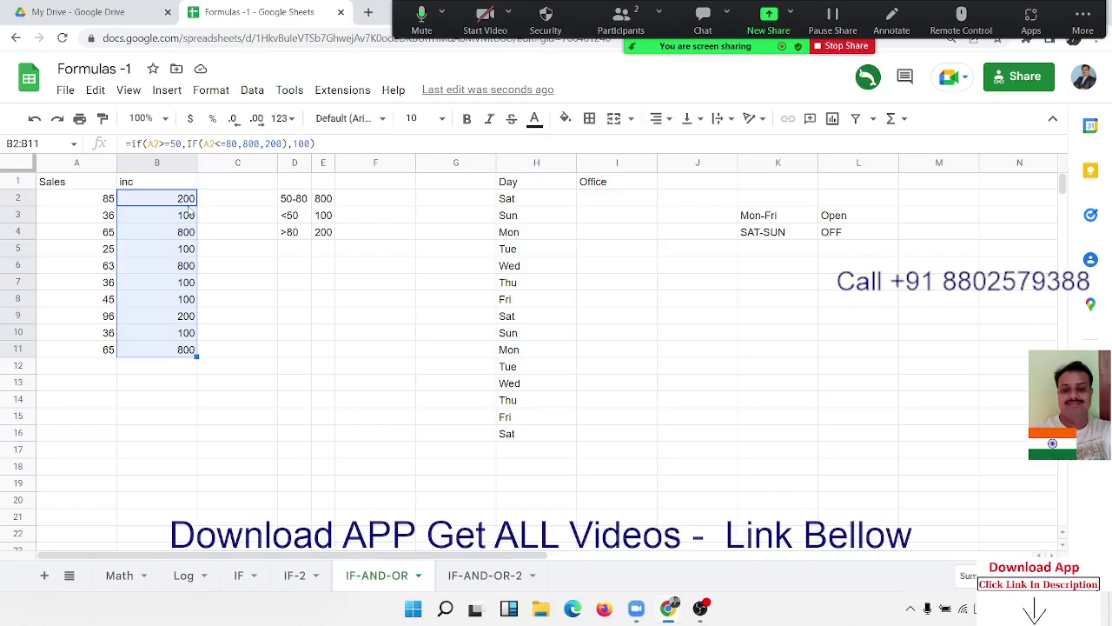
key("Delete")
key("Right")
key("Down")
key("Down")
key("Left")
key("Up")
key("Up")
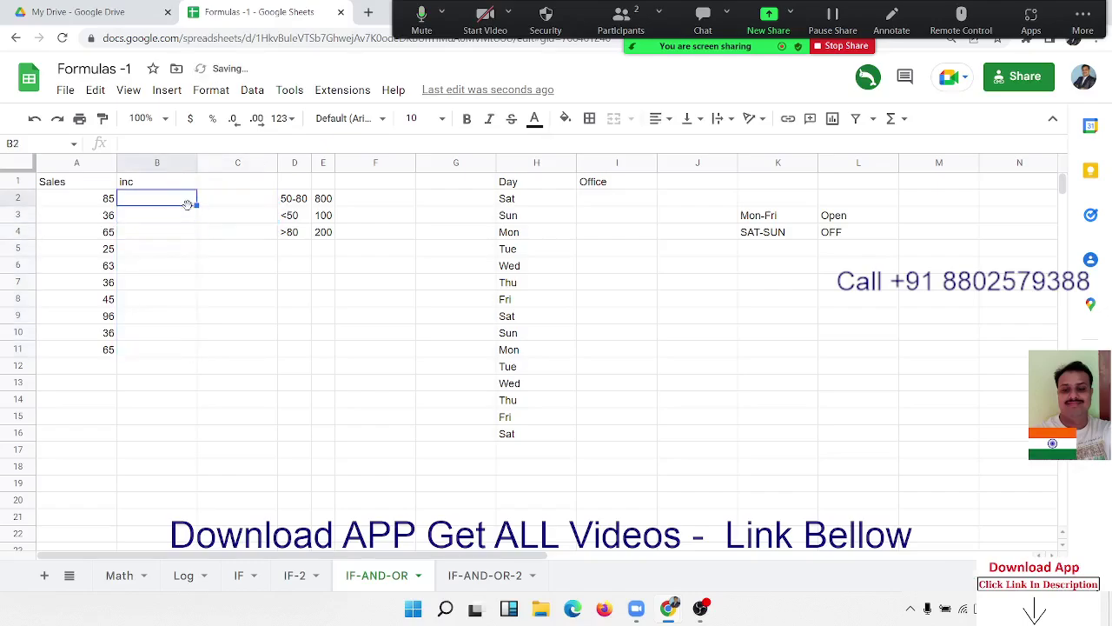
type("=IF(A2")
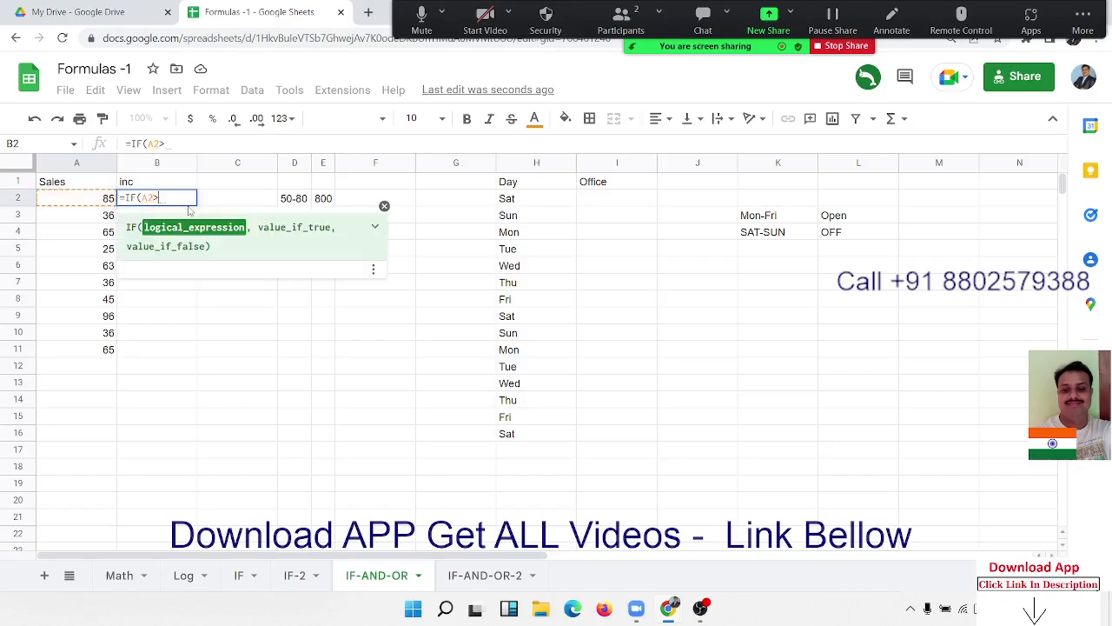
type(">=50,")
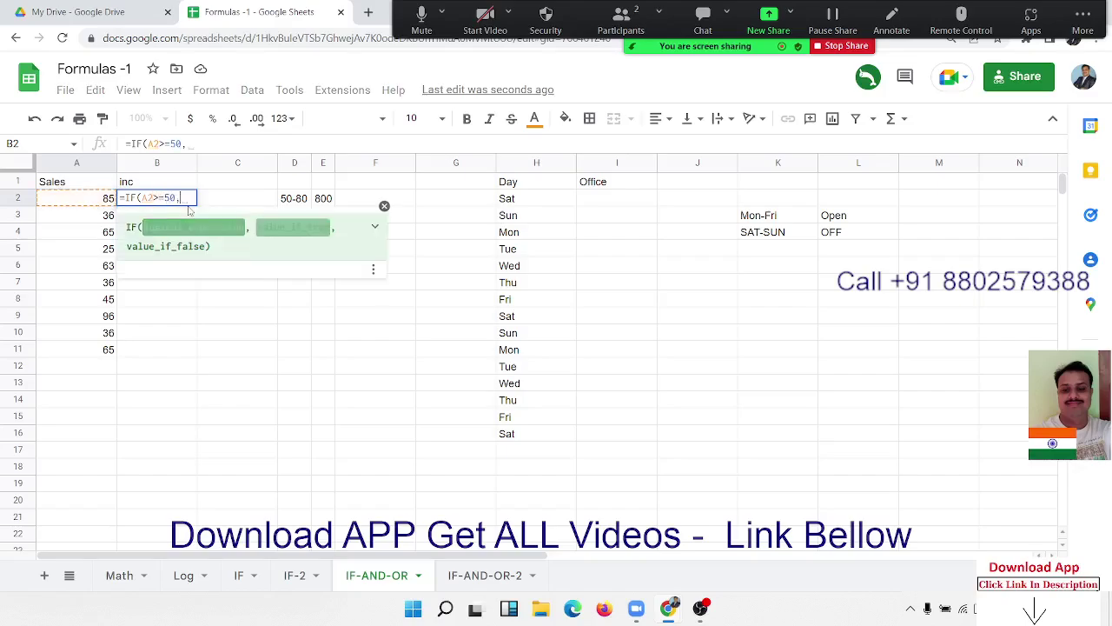
type("800")
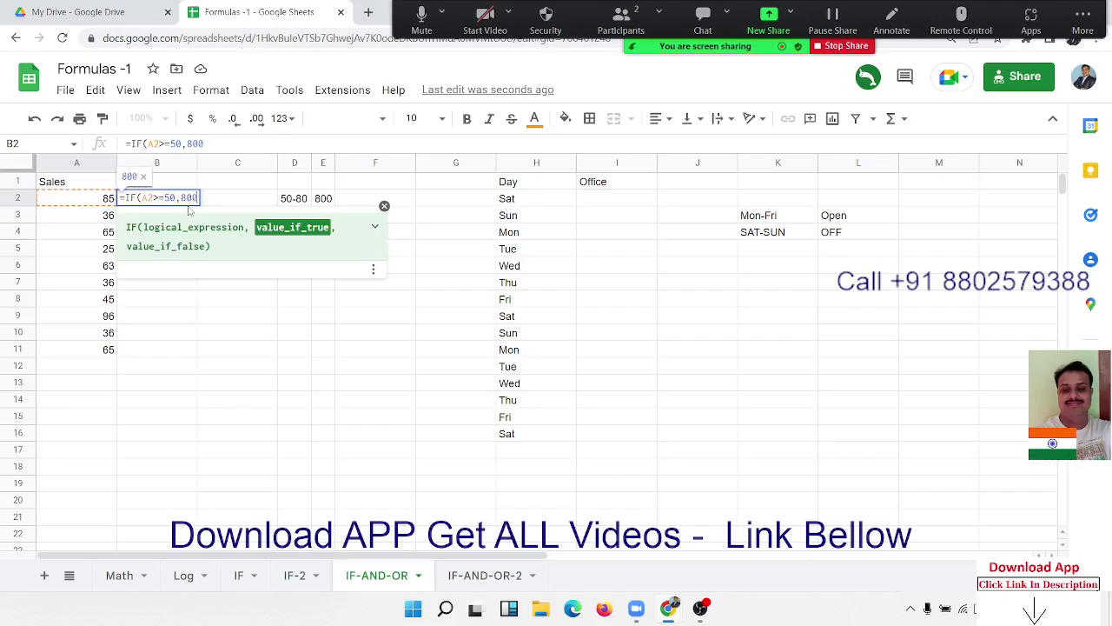
type(",")
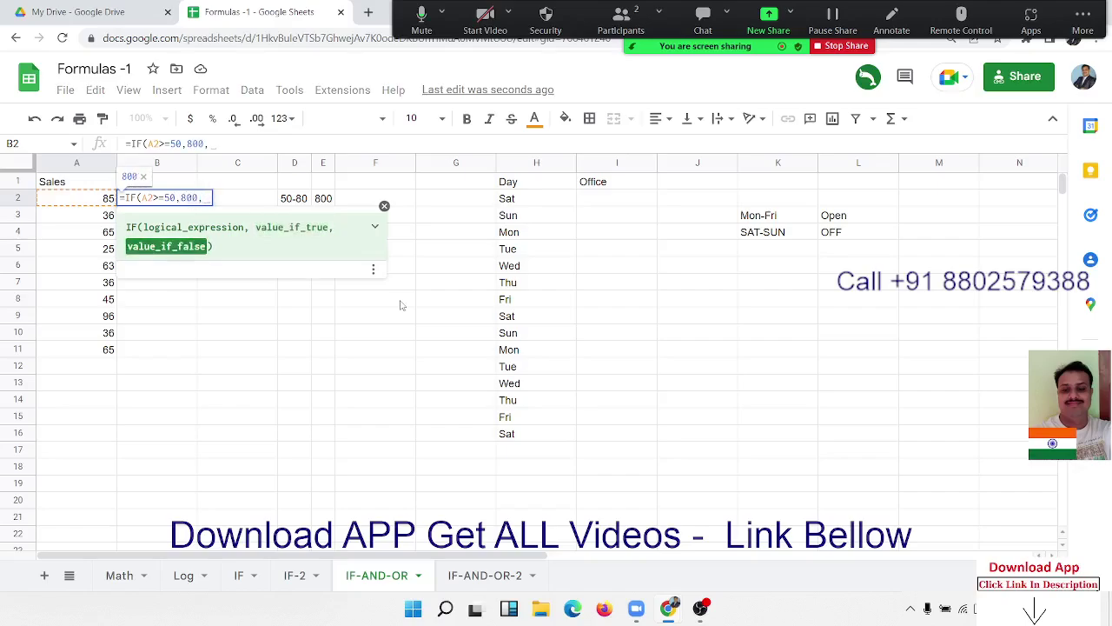
type("100)")
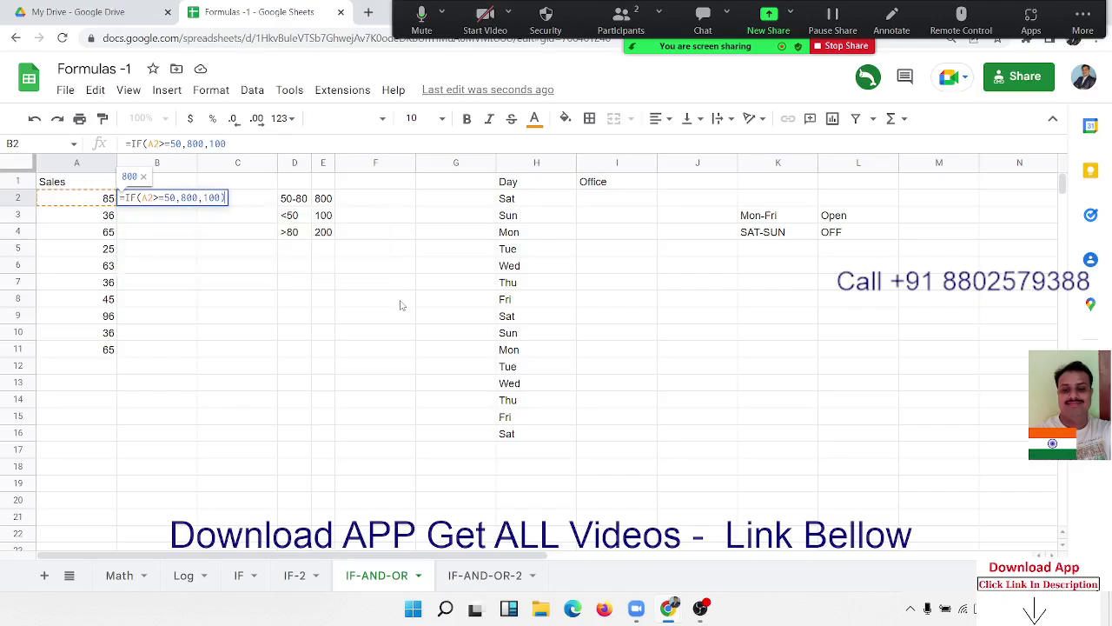
Commit =IF(A2>=50,800,100) in B2 so it shows 800
key("Return")
key("Up")
key("Right")
Enter =IF(A2<=80,800,200) in C2, which shows 200 for the 85 sale
type("=")
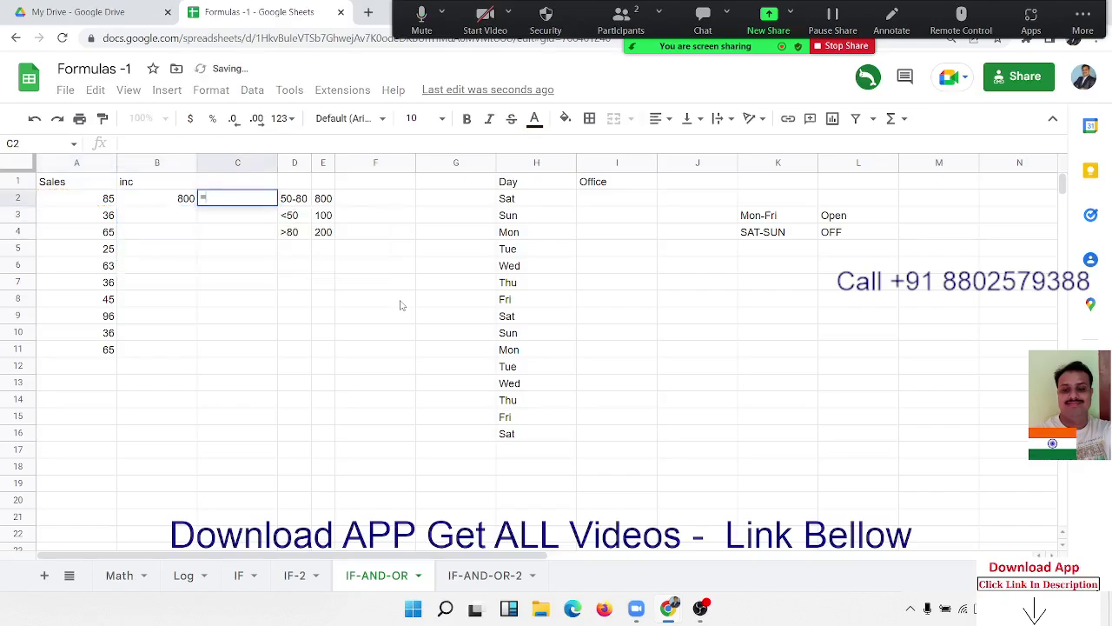
type("i")
key("Tab")
key("Left")
key("Left")
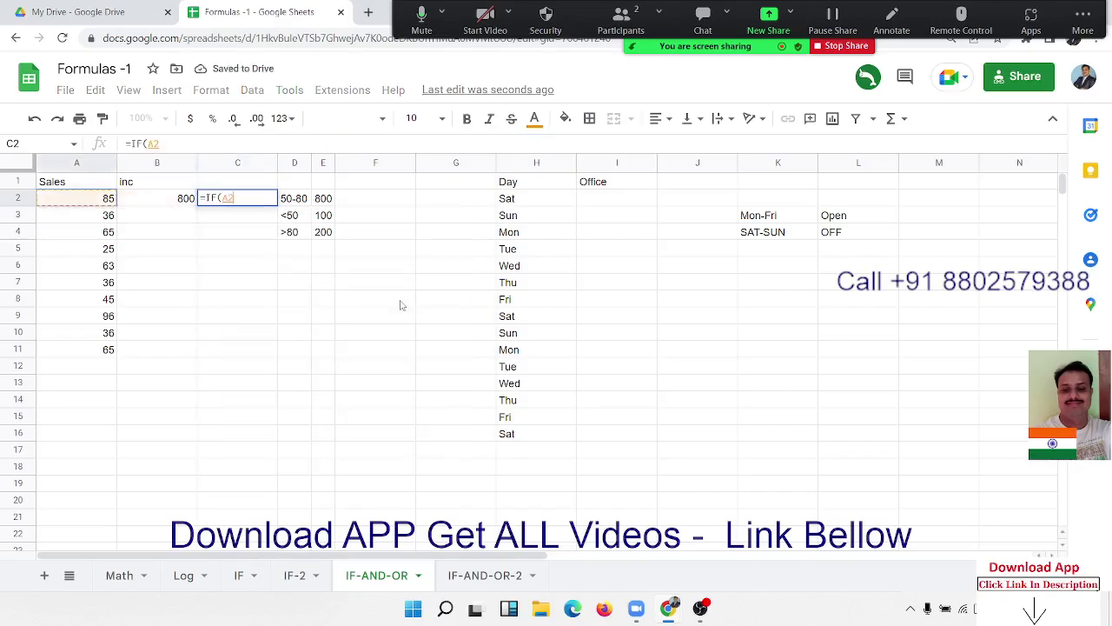
type("<=")
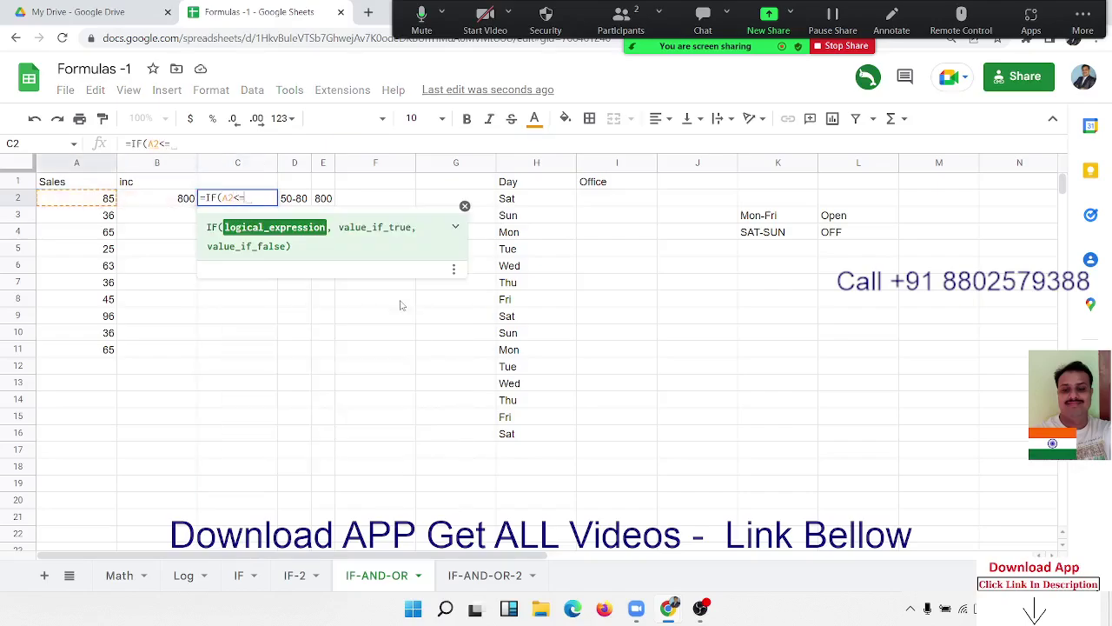
type("80")
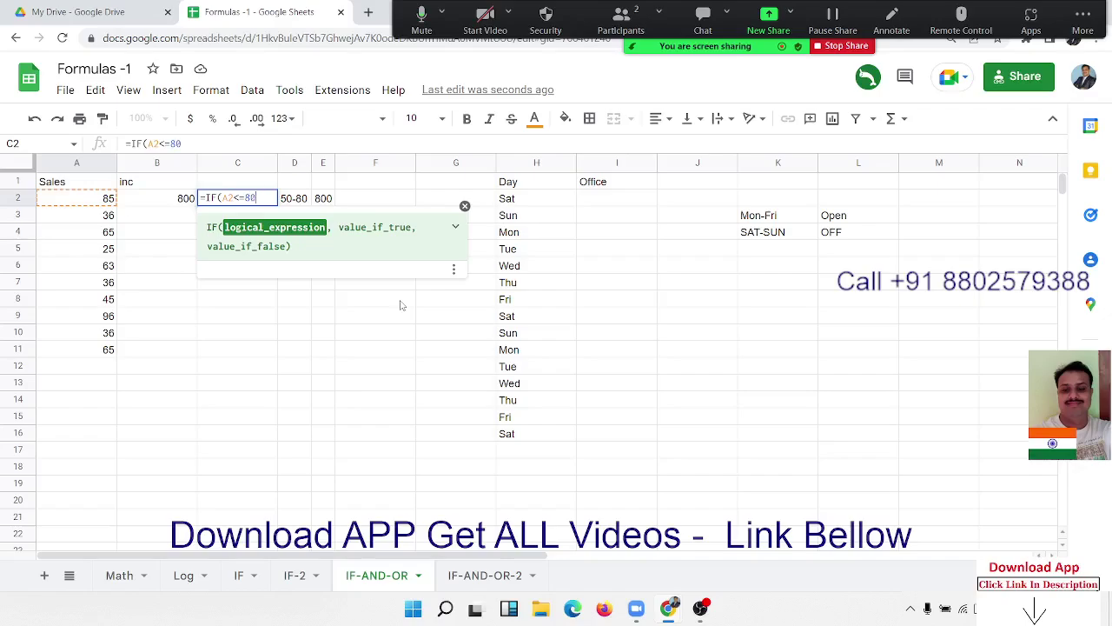
type(",800")
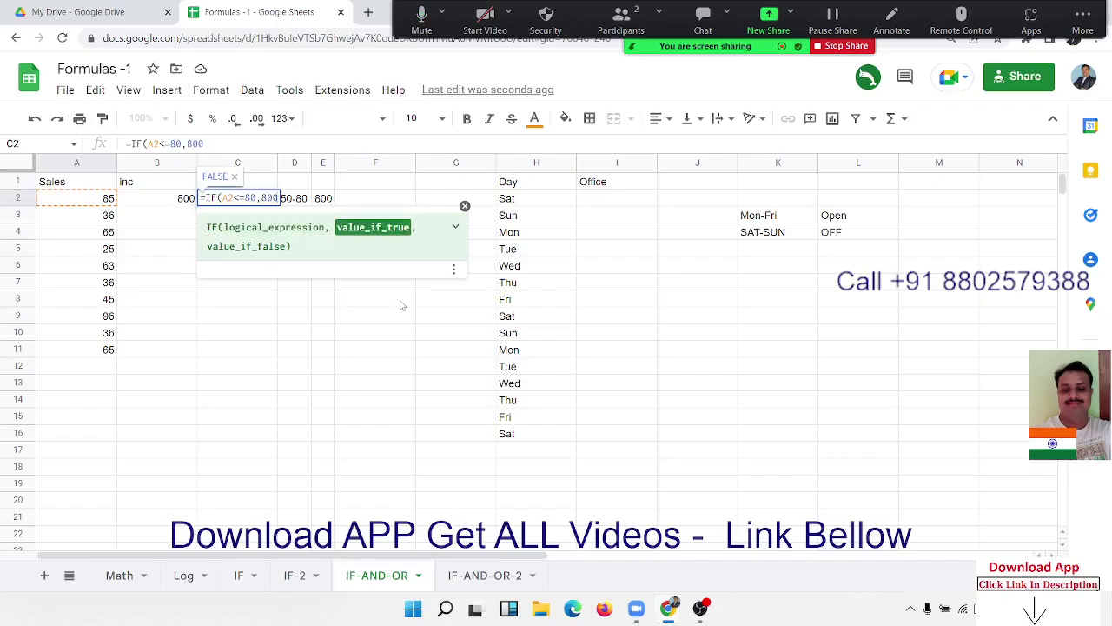
type(",2")
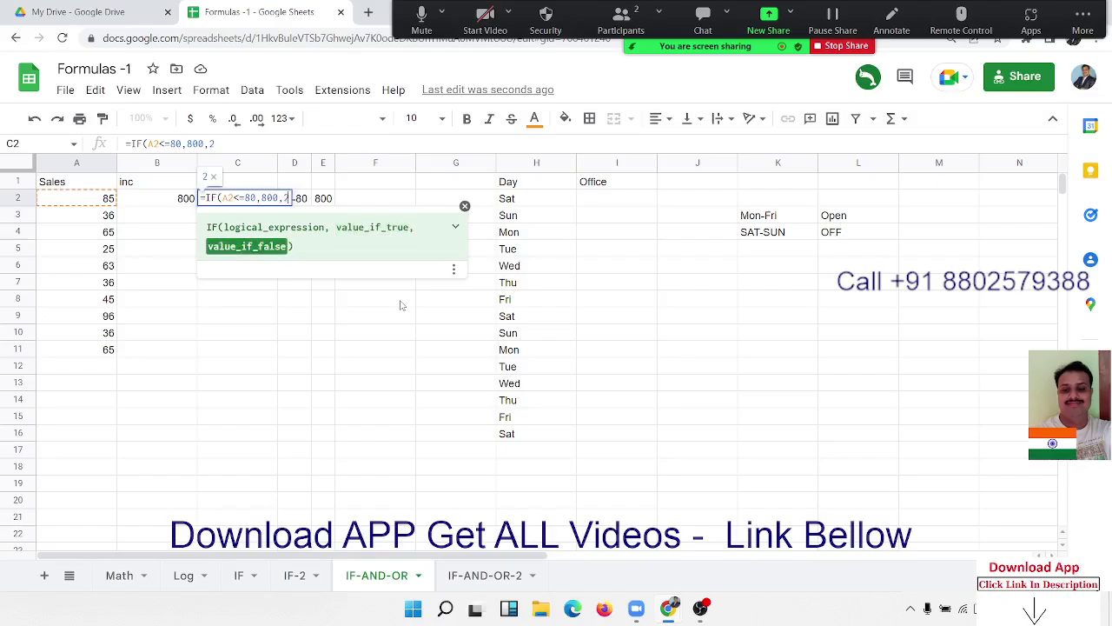
type("00")
key("Return")
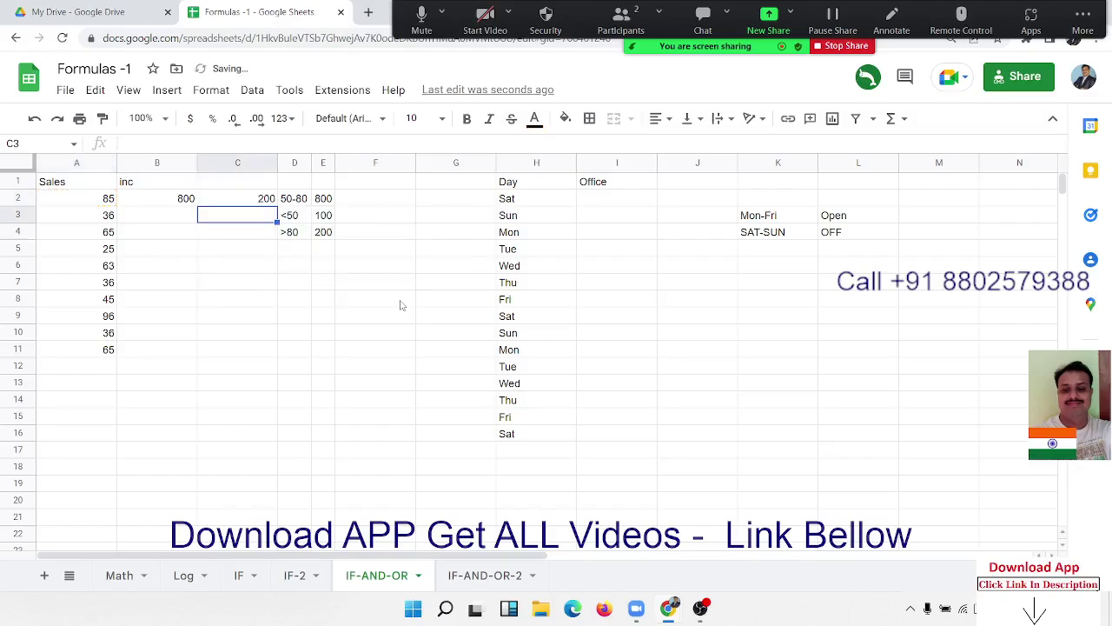
key("Up")
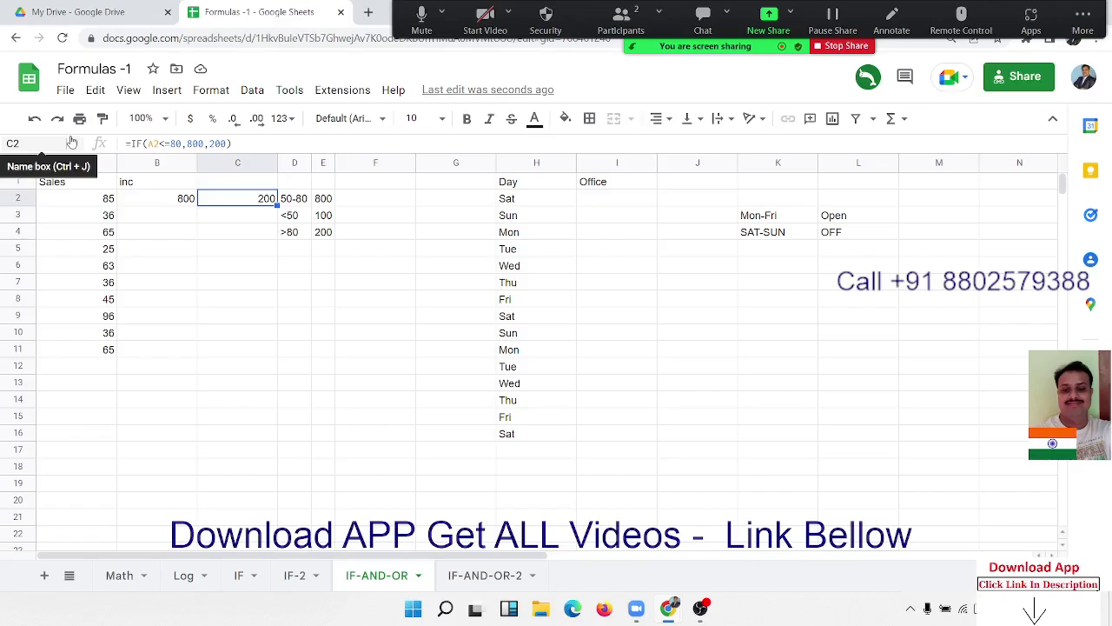
Paste IF(A2<=80,800,200) over the 800 in B2's =IF(A2>=50,800,100) formula
left_click_drag(129, 144, 273, 143)
key("ctrl+c")
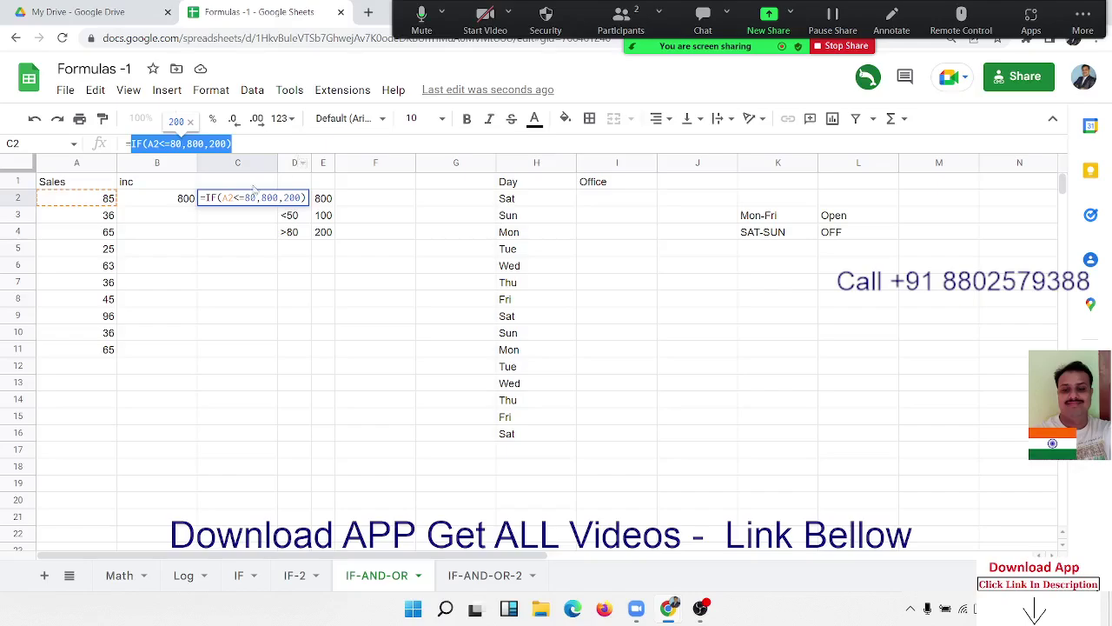
key("Escape")
left_click(192, 200)
double_click(191, 199)
double_click(170, 199)
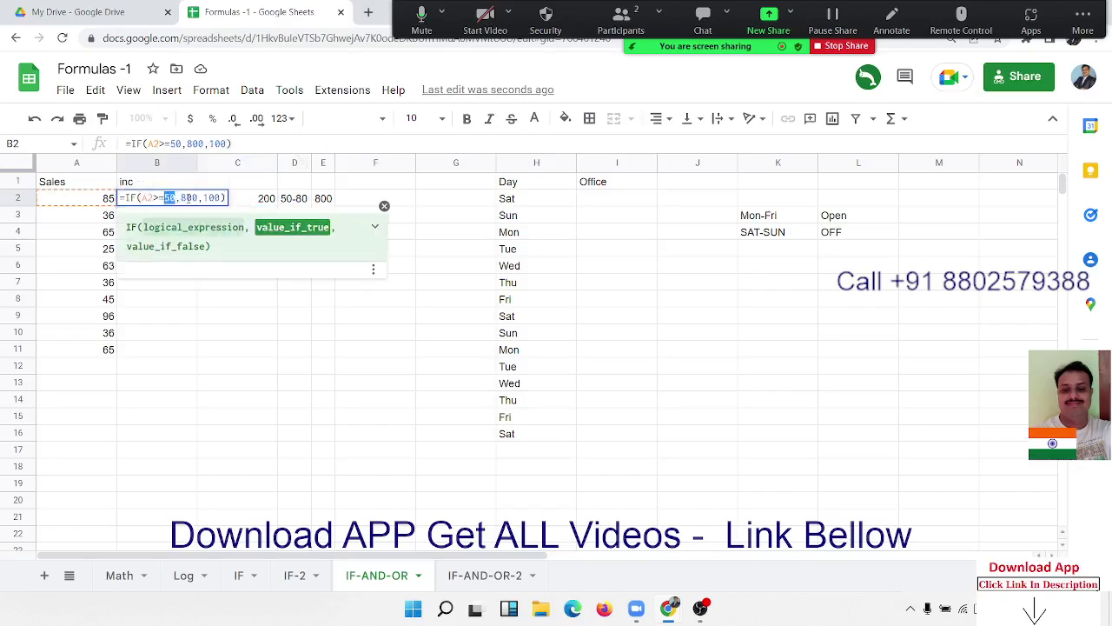
left_click_drag(179, 198, 199, 199)
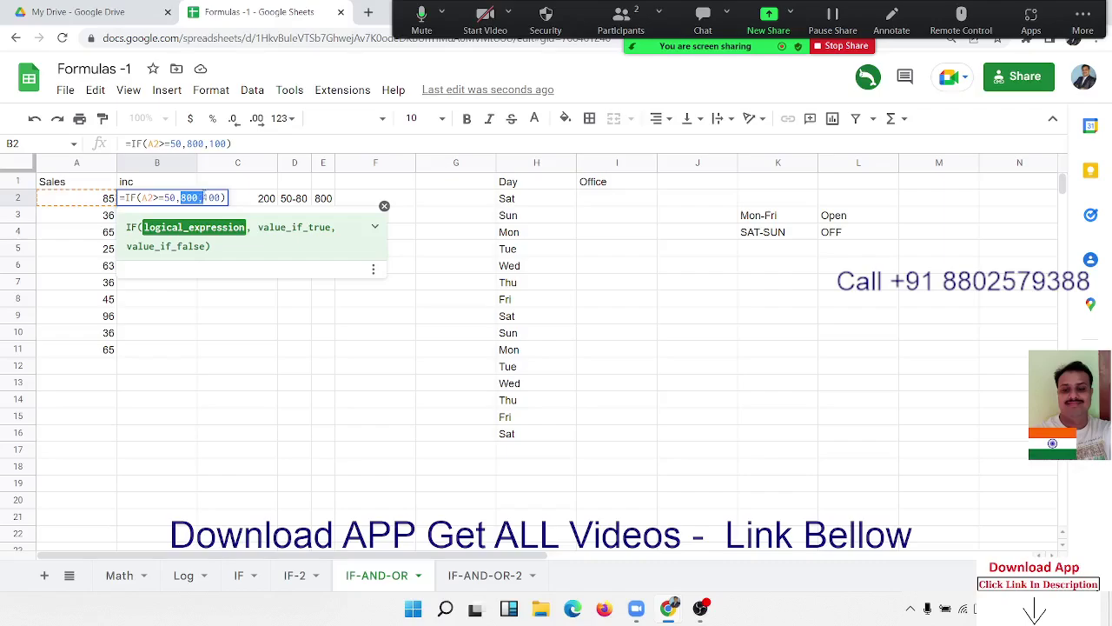
key("ctrl+v")
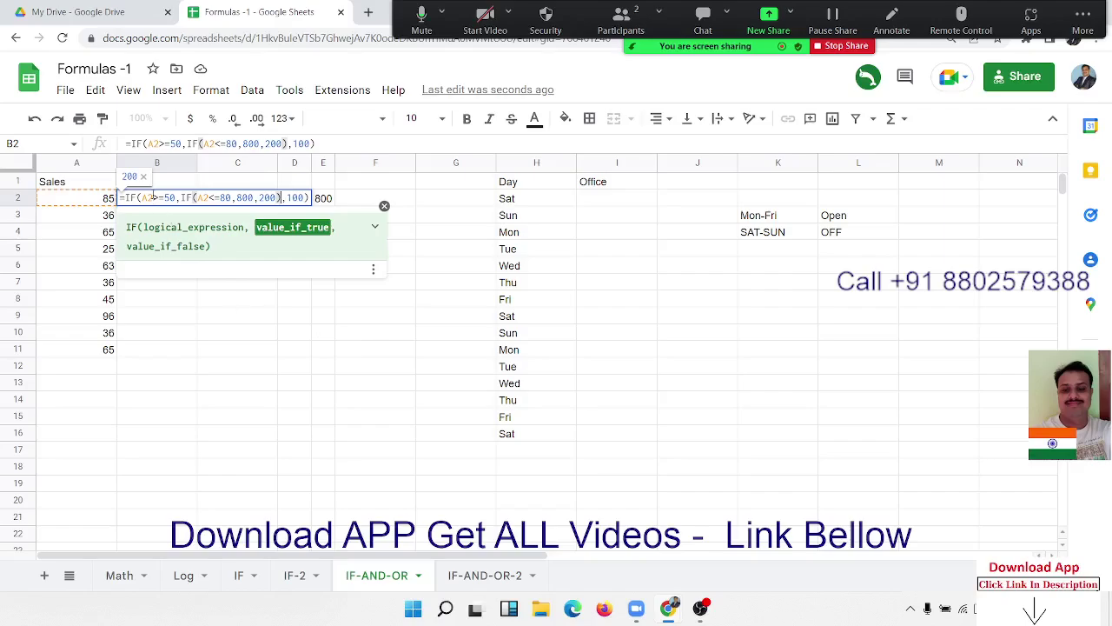
left_click_drag(153, 197, 170, 197)
left_click(197, 197)
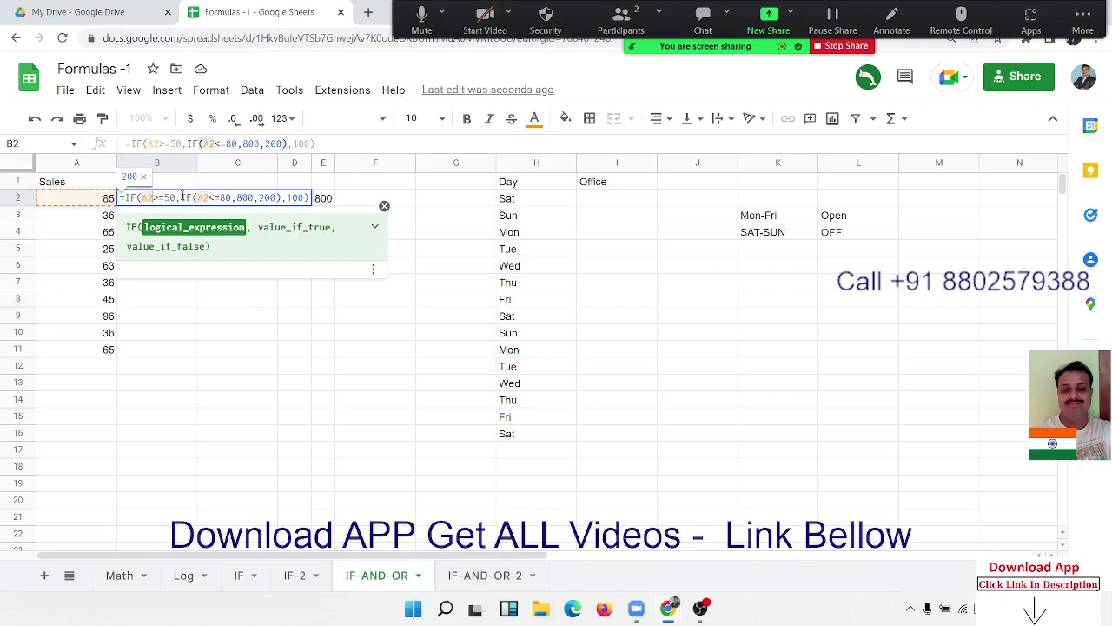
left_click(287, 198)
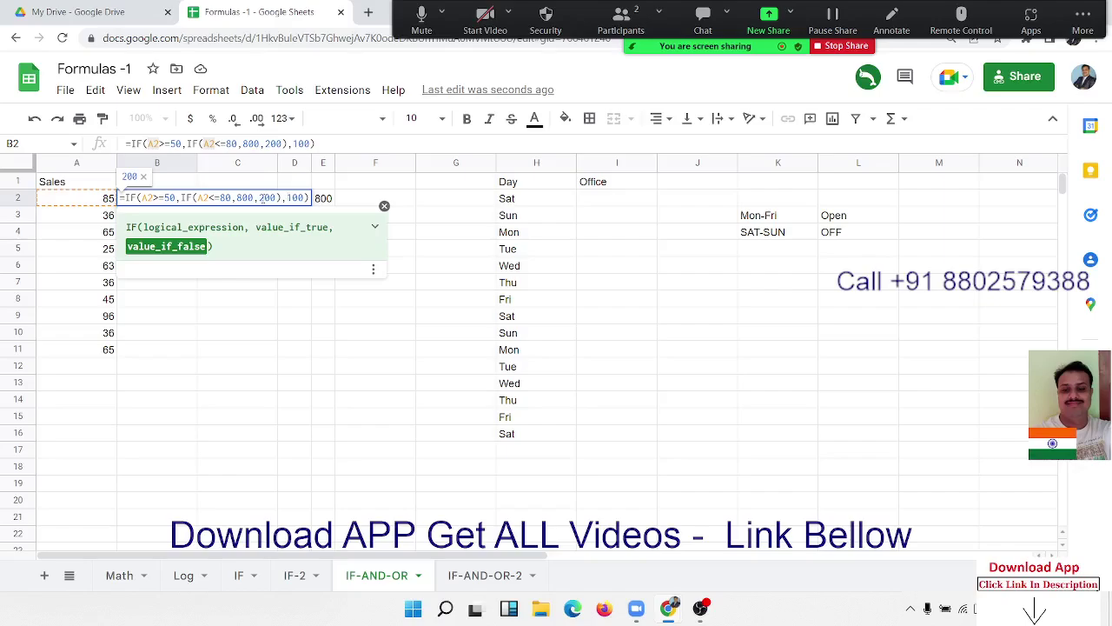
left_click(213, 198)
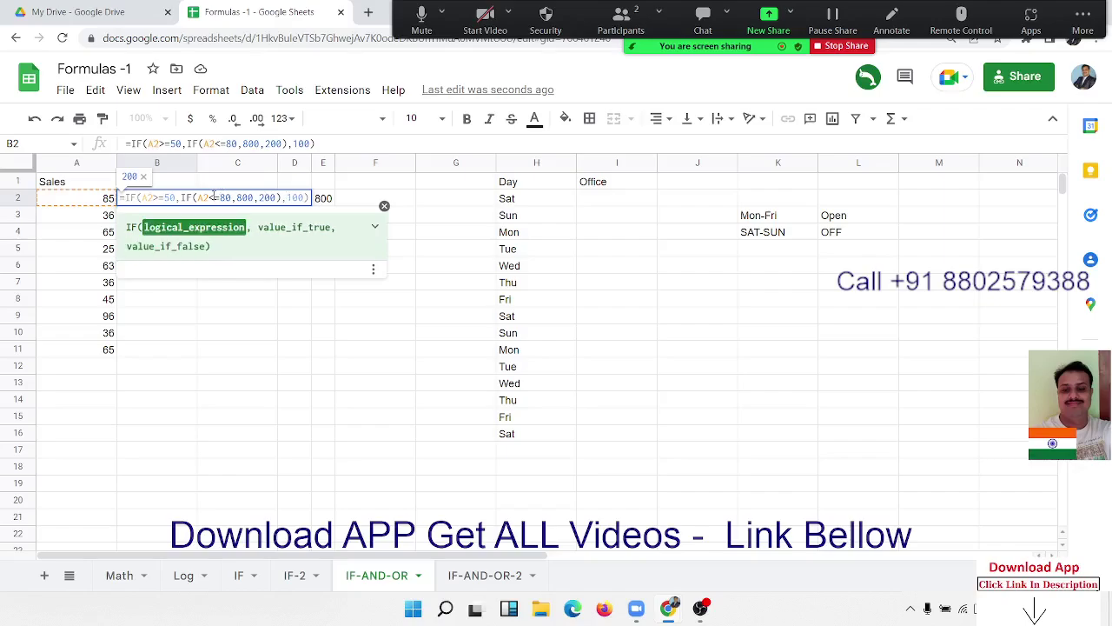
left_click(273, 197)
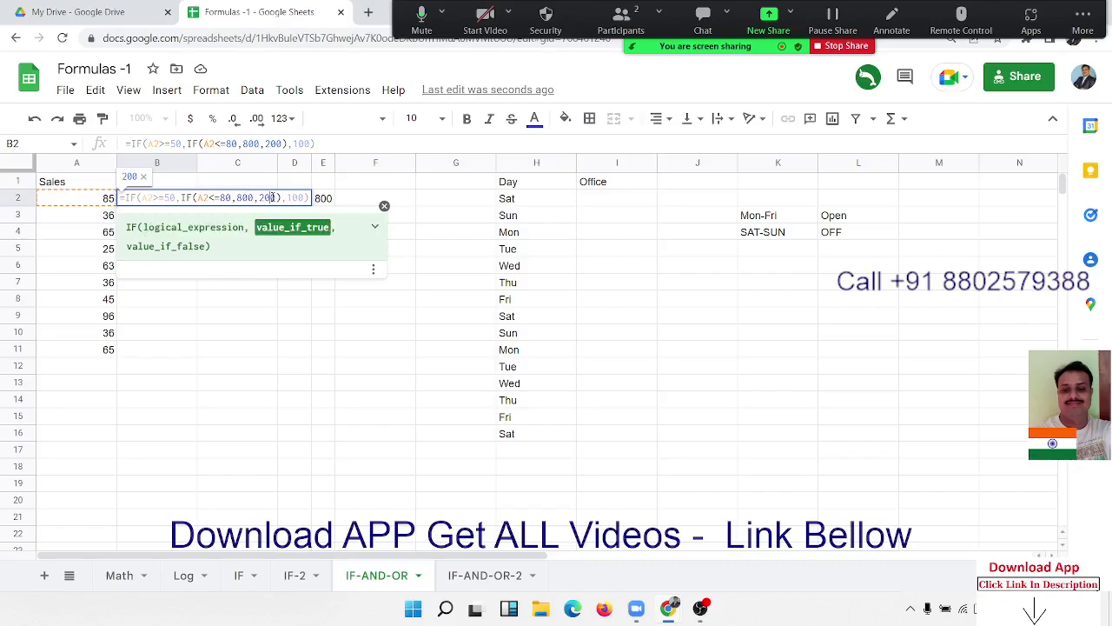
key("Right")
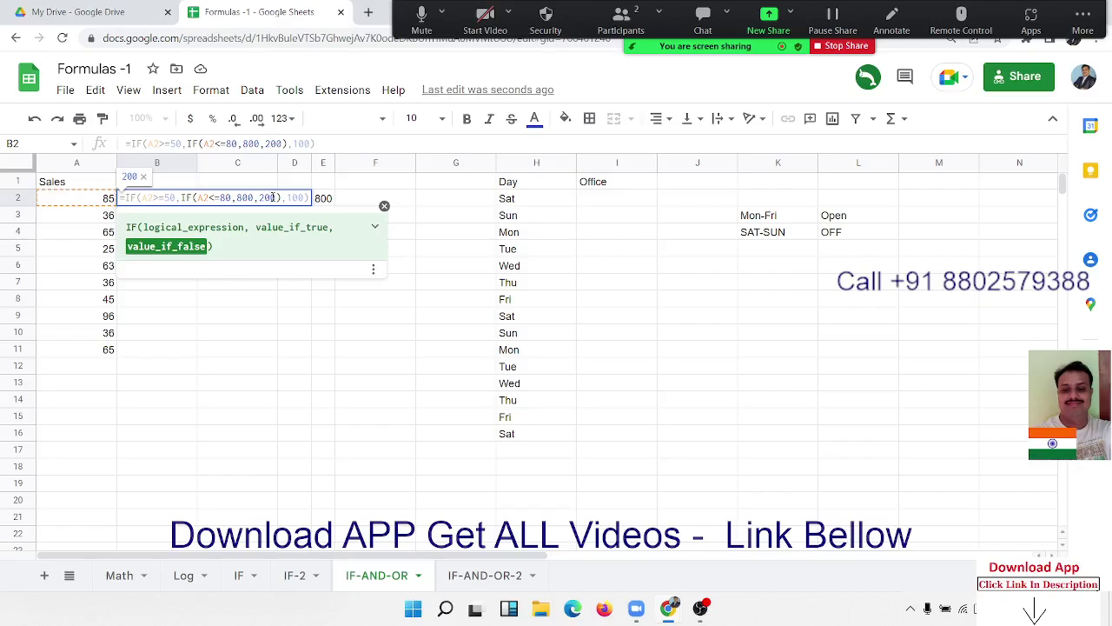
left_click_drag(180, 197, 285, 197)
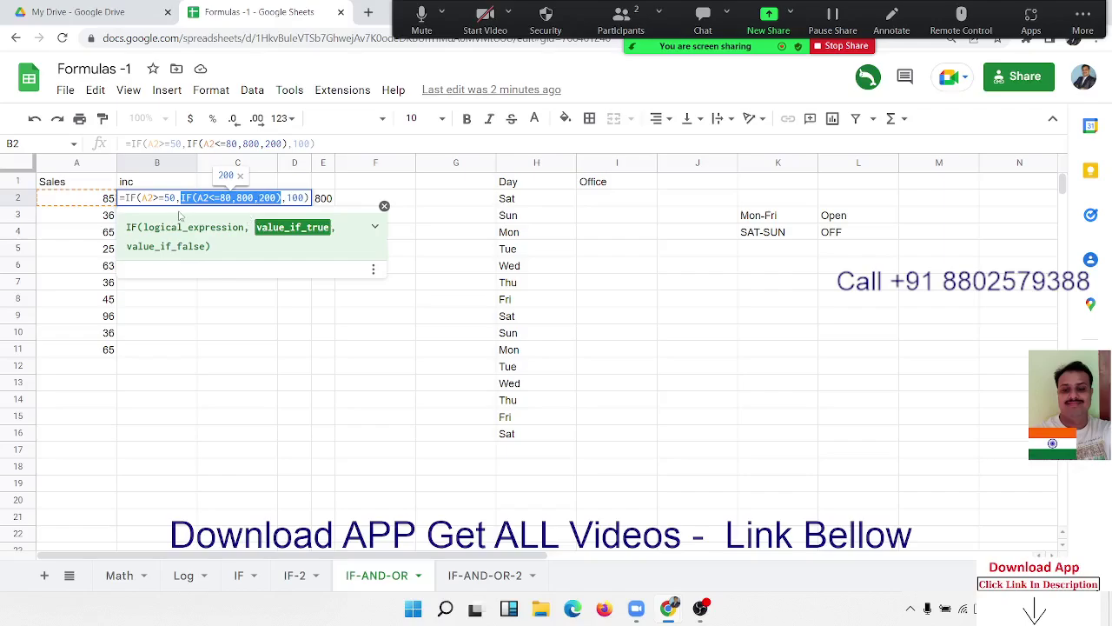
Draw lines and loops around the A2>=50 condition and the whole B2 formula
left_click(888, 21)
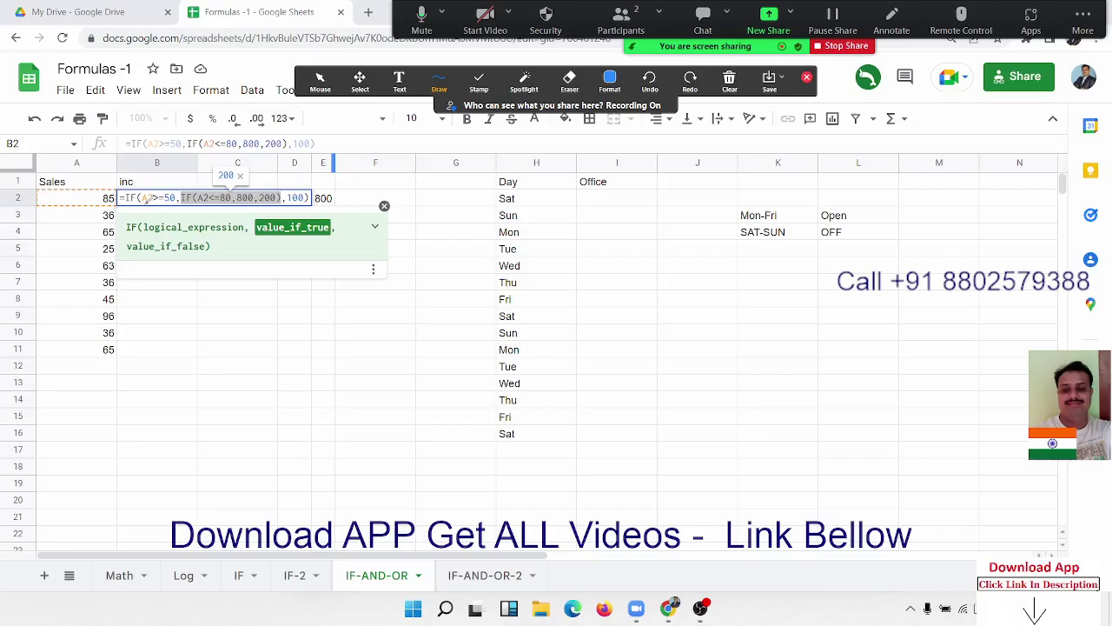
left_click_drag(145, 200, 177, 200)
left_click_drag(158, 186, 197, 185)
left_click_drag(163, 196, 321, 187)
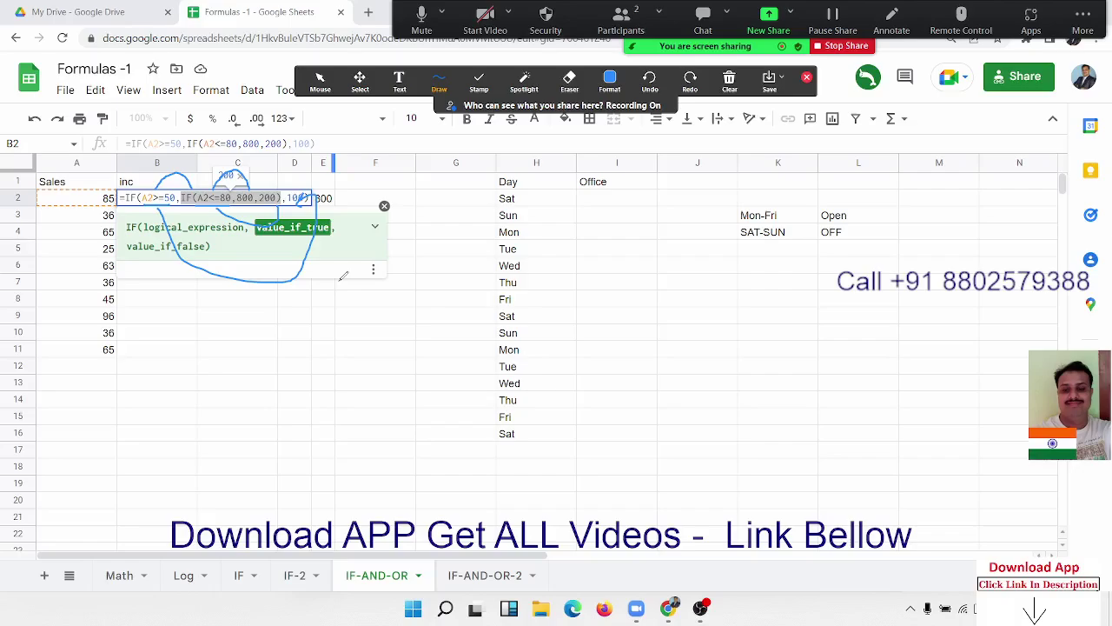
left_click(730, 80)
left_click(670, 194)
Clear my own annotation drawings from the screen
left_click(729, 80)
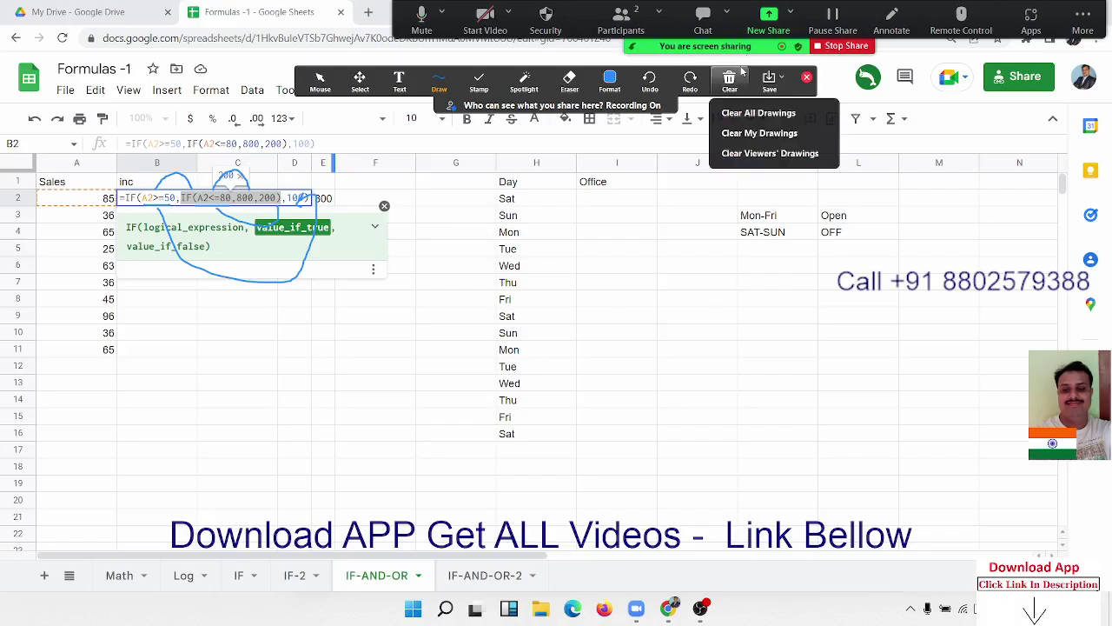
left_click(758, 133)
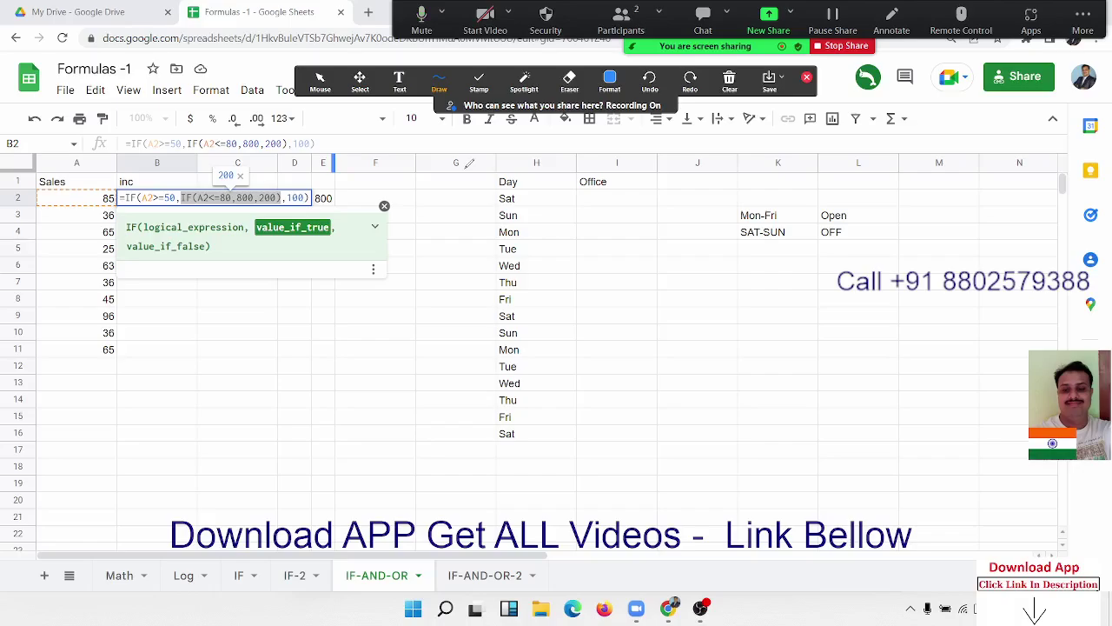
Commit B2's nested IF and fill it down to B11, giving 200, 100, 800 and so on
left_click(807, 77)
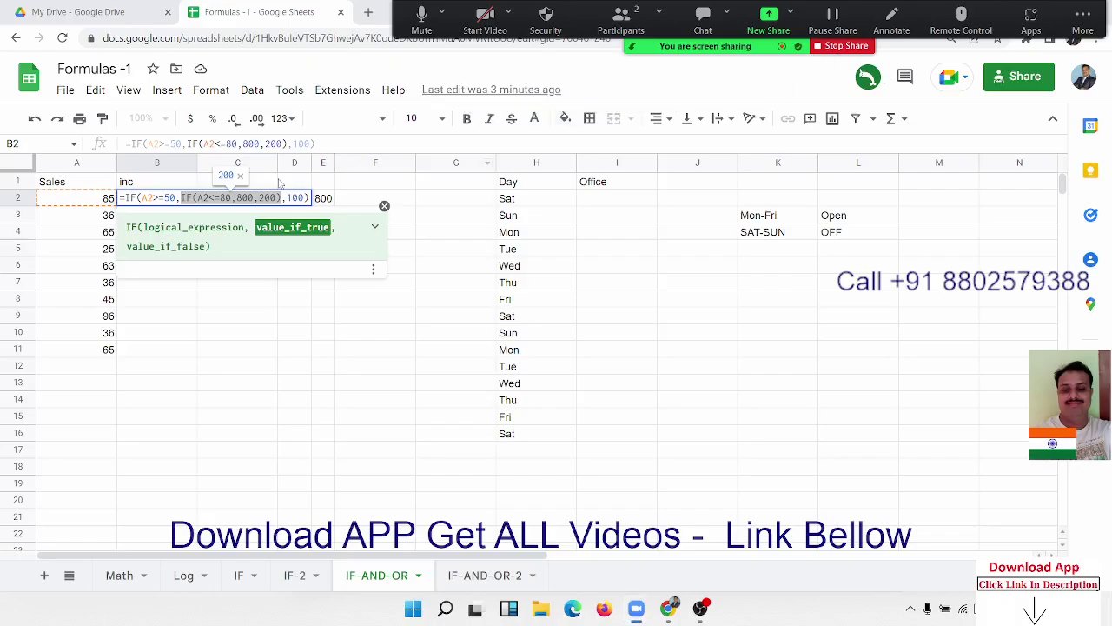
key("Return")
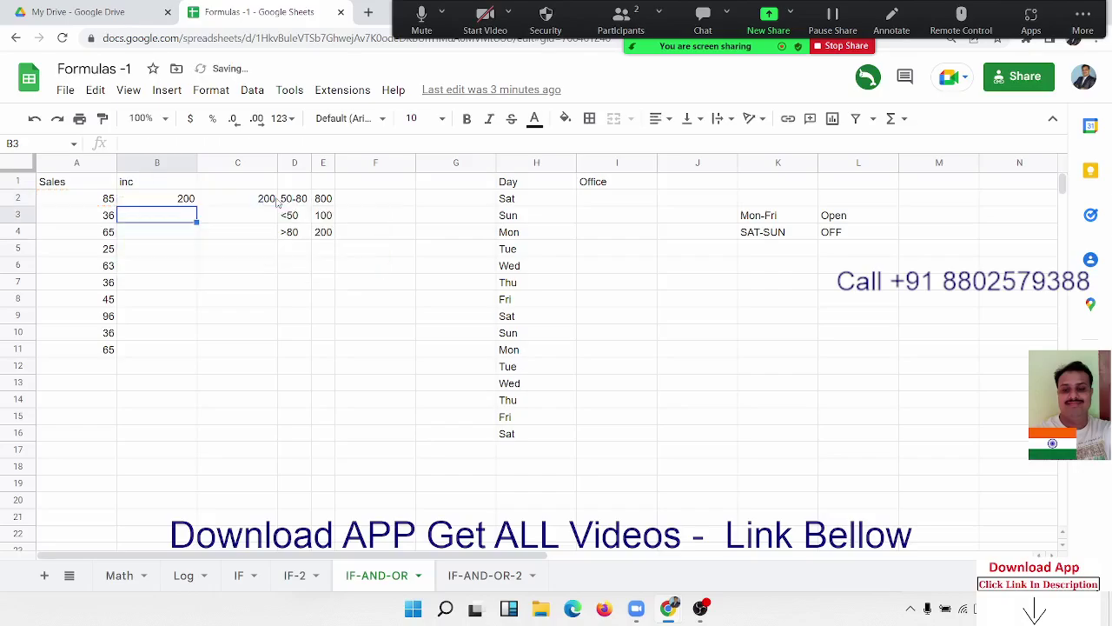
left_click(178, 186)
left_click(179, 201)
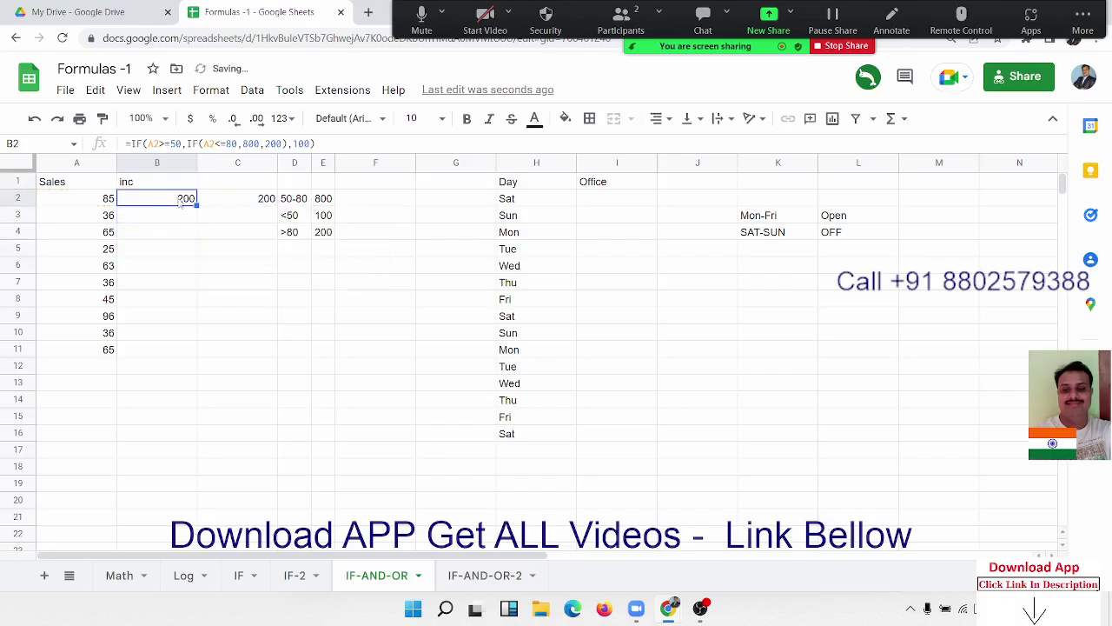
left_click_drag(197, 204, 201, 358)
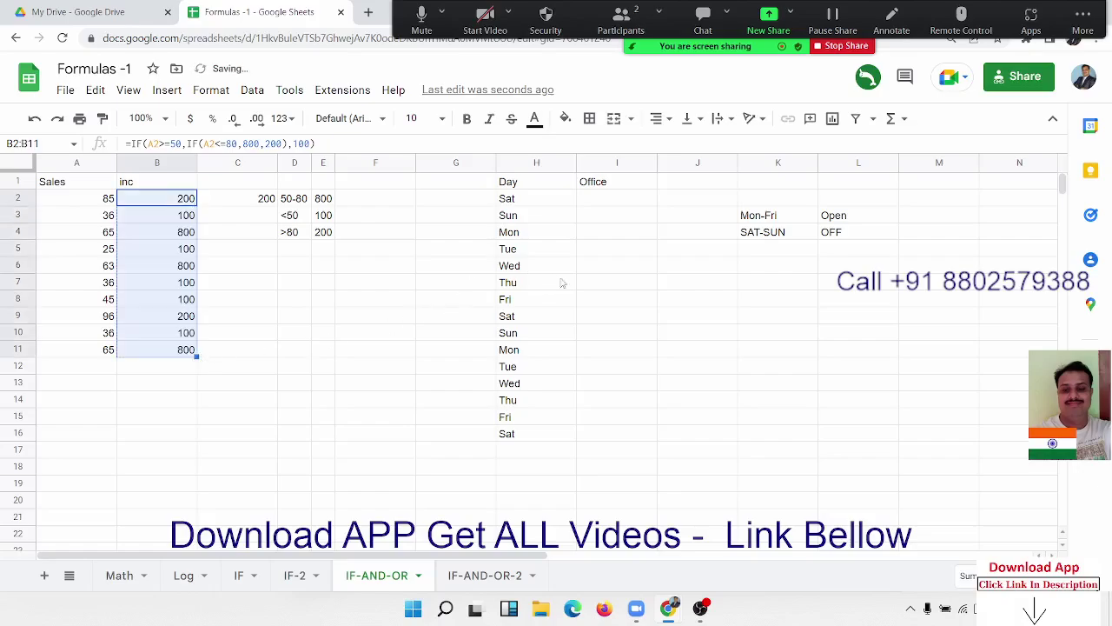
left_click(749, 234)
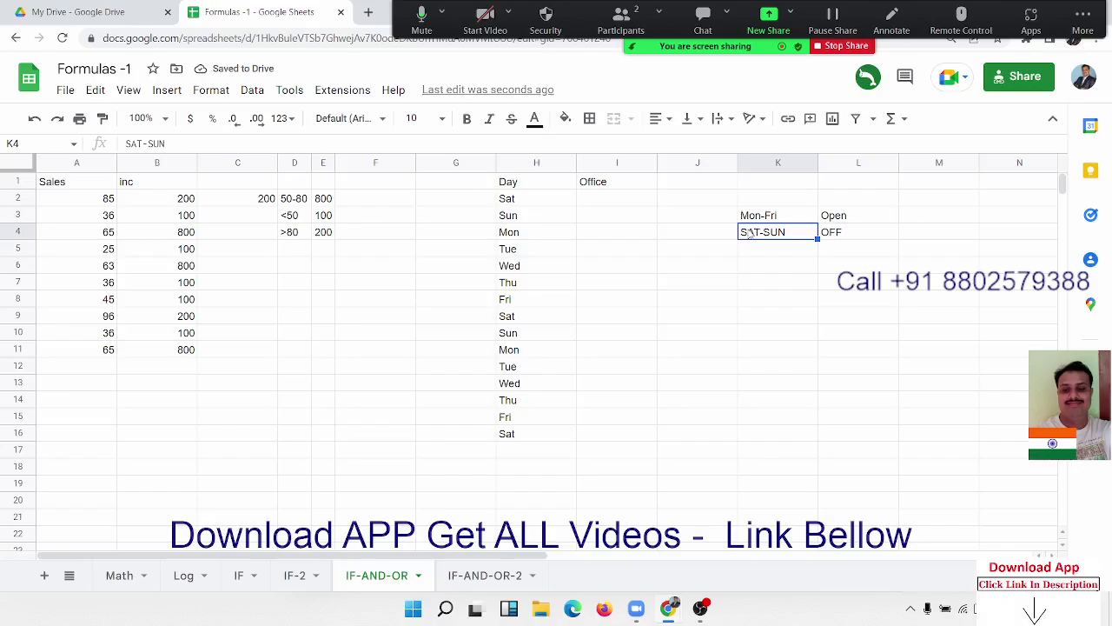
Relabel K4 as SAT and set its status in L4 to HD
key("Right")
key("Up")
key("Down")
key("Left")
type("SAT")
key("Tab")
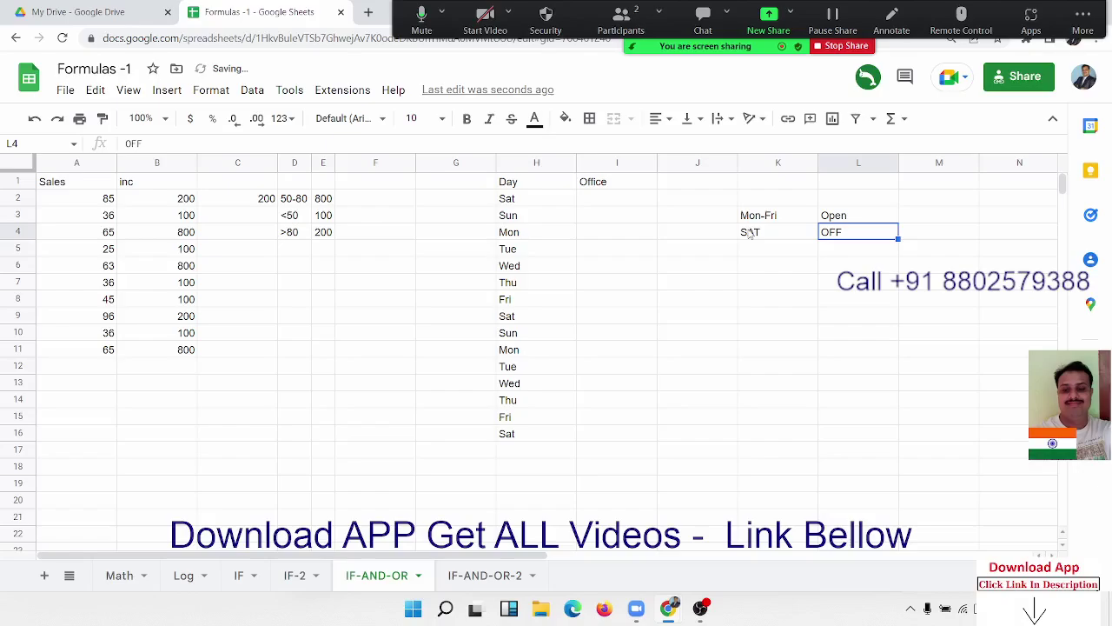
type("HD")
key("Up")
Add a Sun row in K5 with status OFF in L5
key("Down")
key("Down")
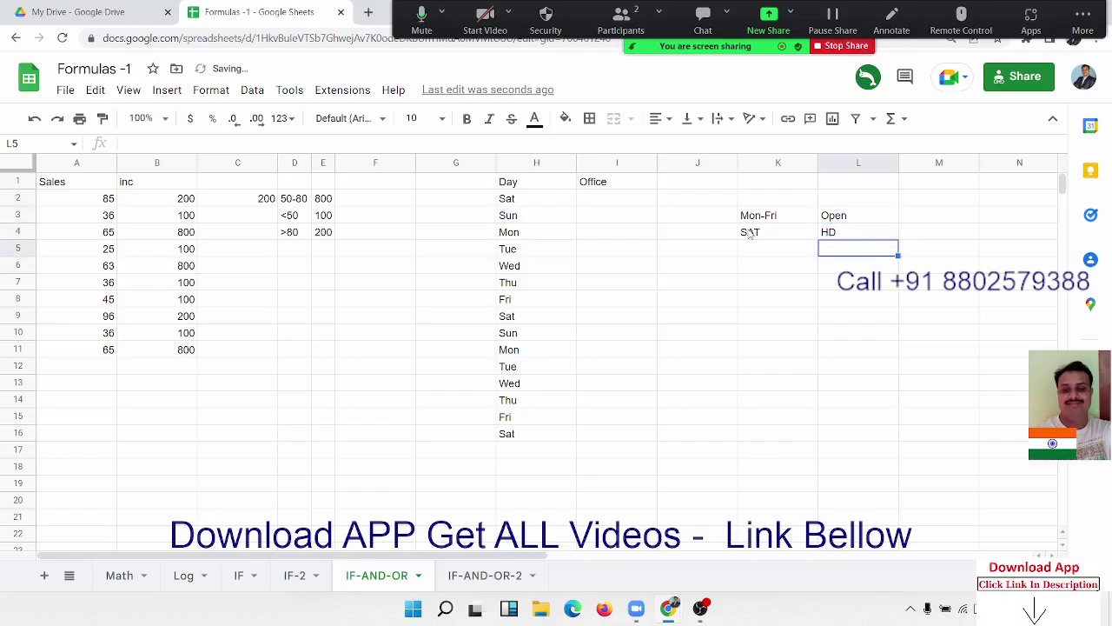
key("Left")
type("Sun")
key("Tab")
type("O")
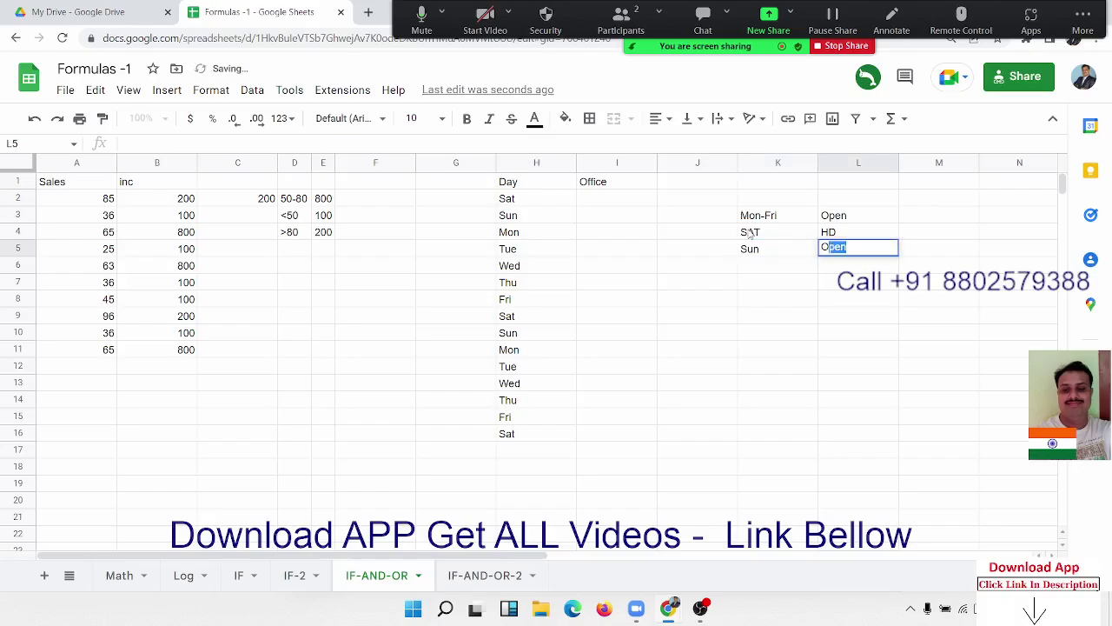
type("FF")
left_click(641, 200)
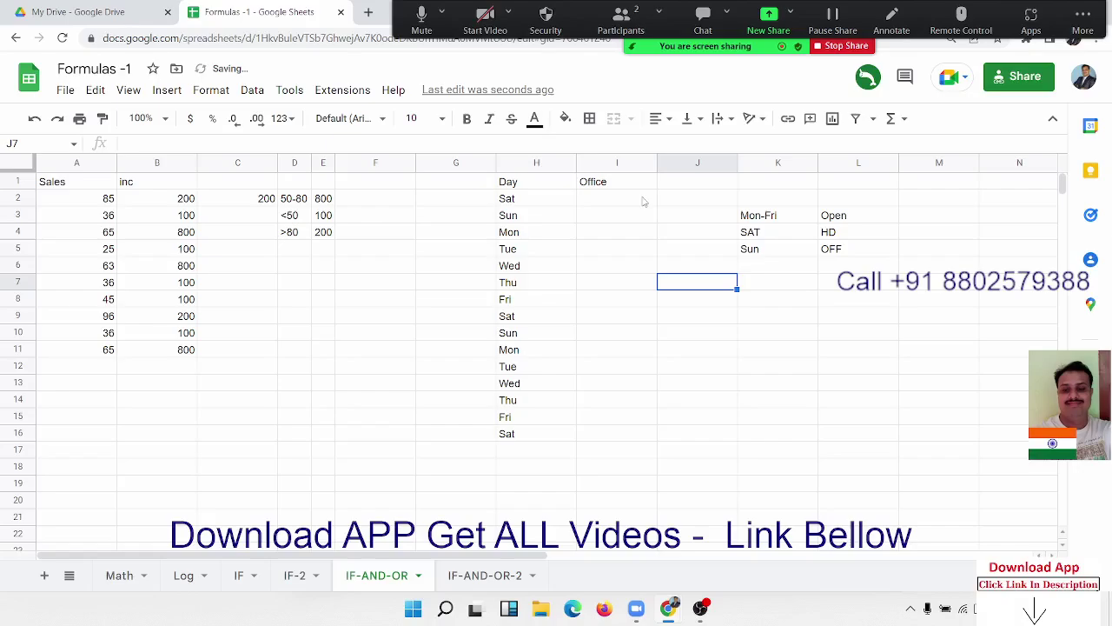
Enter =IF(H2="SAT","HD",IF(H2="Sun","OFF","OPEN")) in I2, correcting the OPEM typo to OPEN
type("=IF")
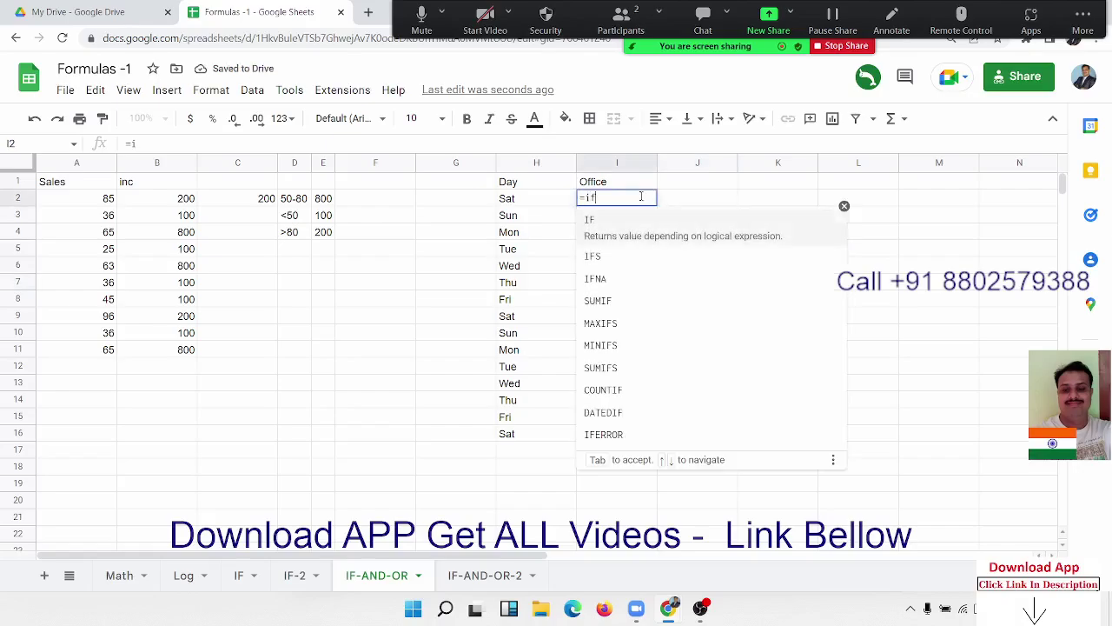
type("(H2")
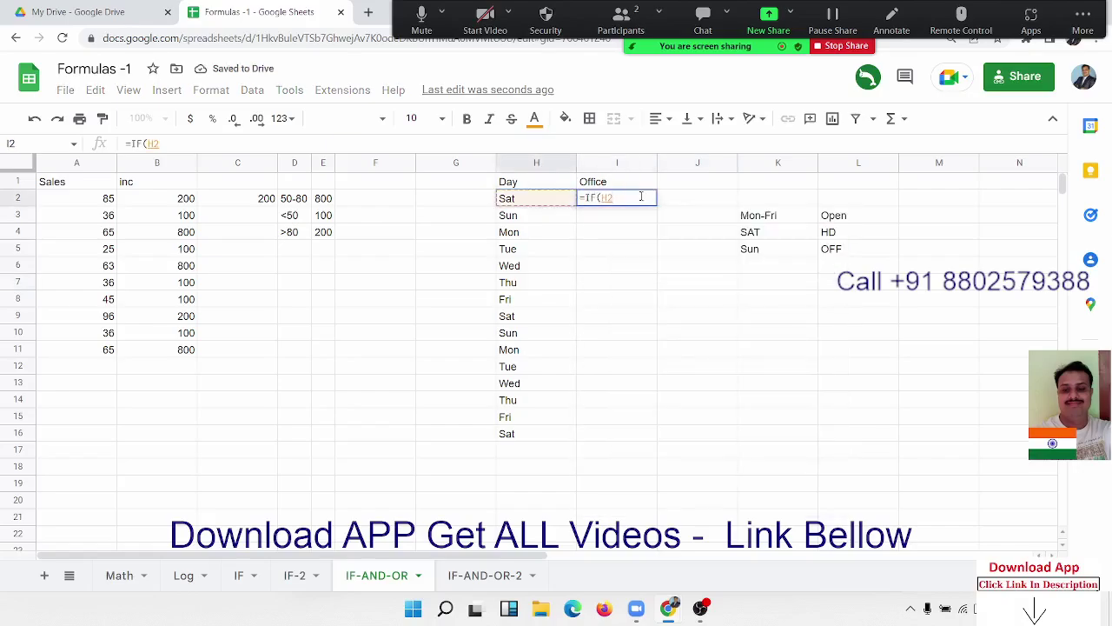
type("=")
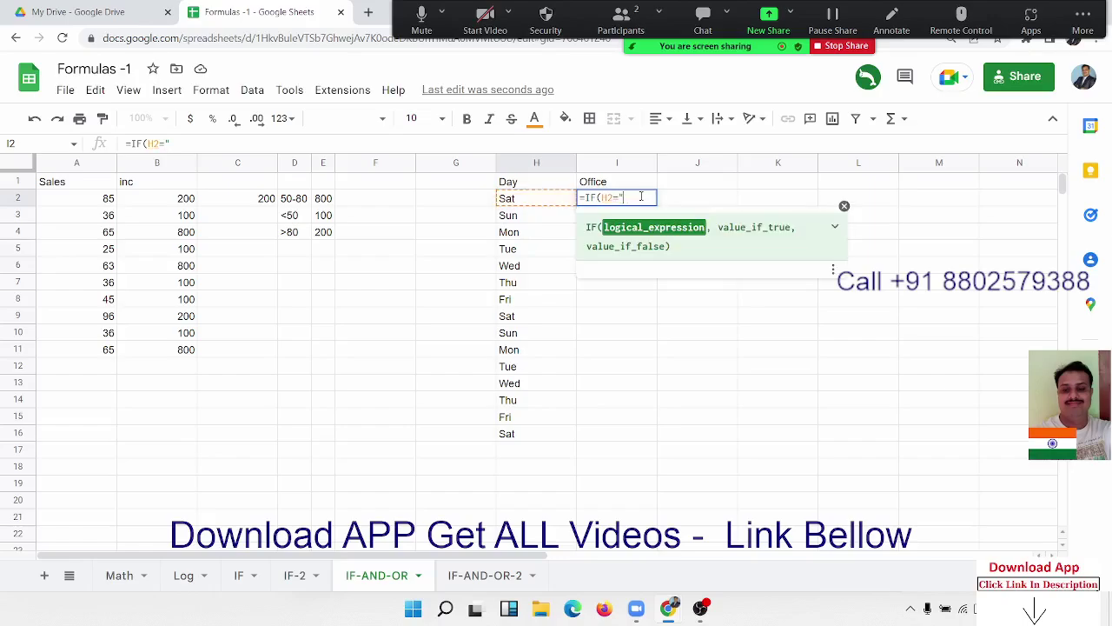
type("\"SAT\"")
type(",\"")
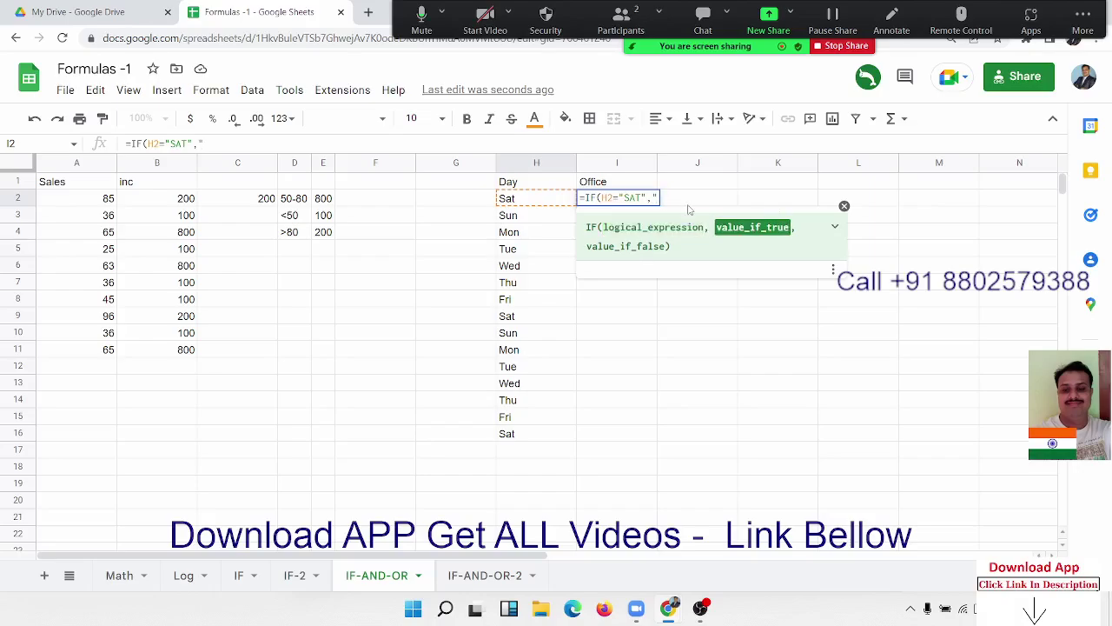
type("HD\"")
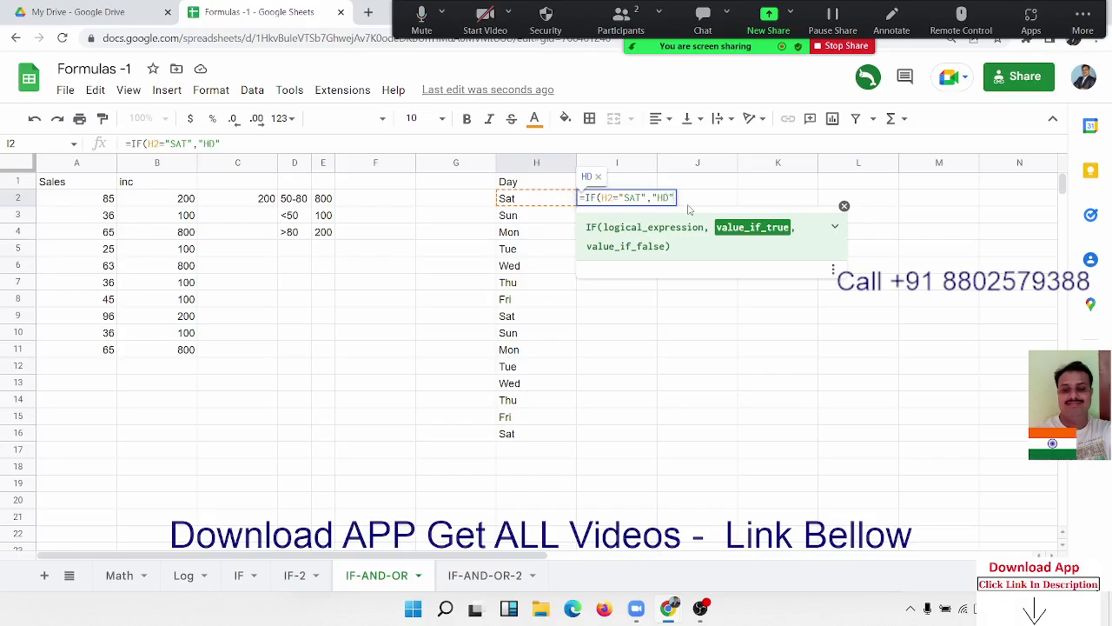
type(",")
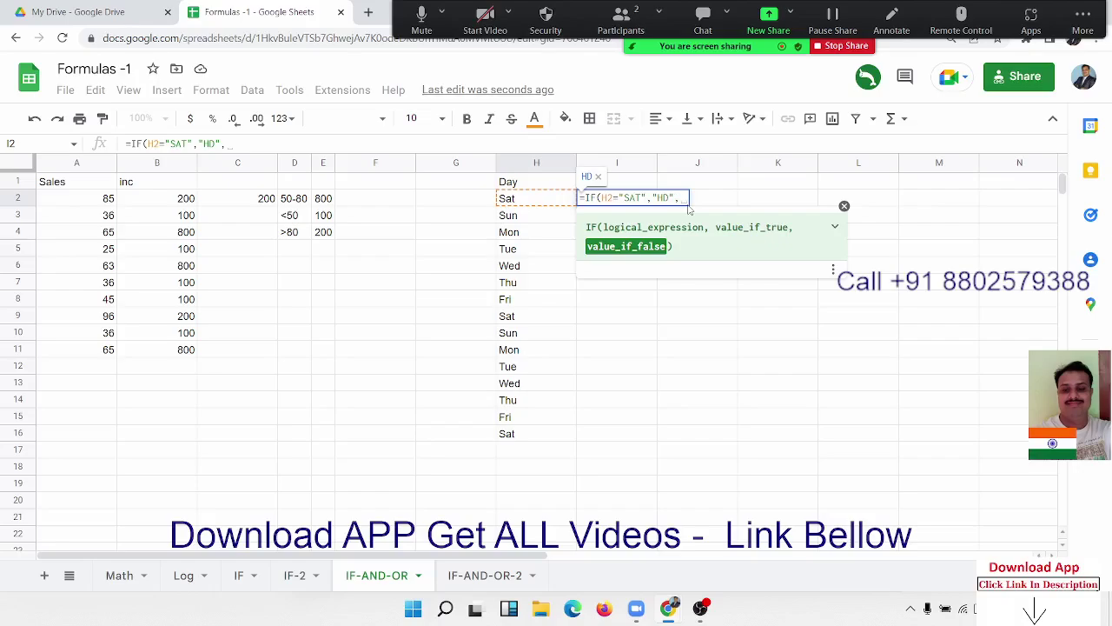
type("IF(")
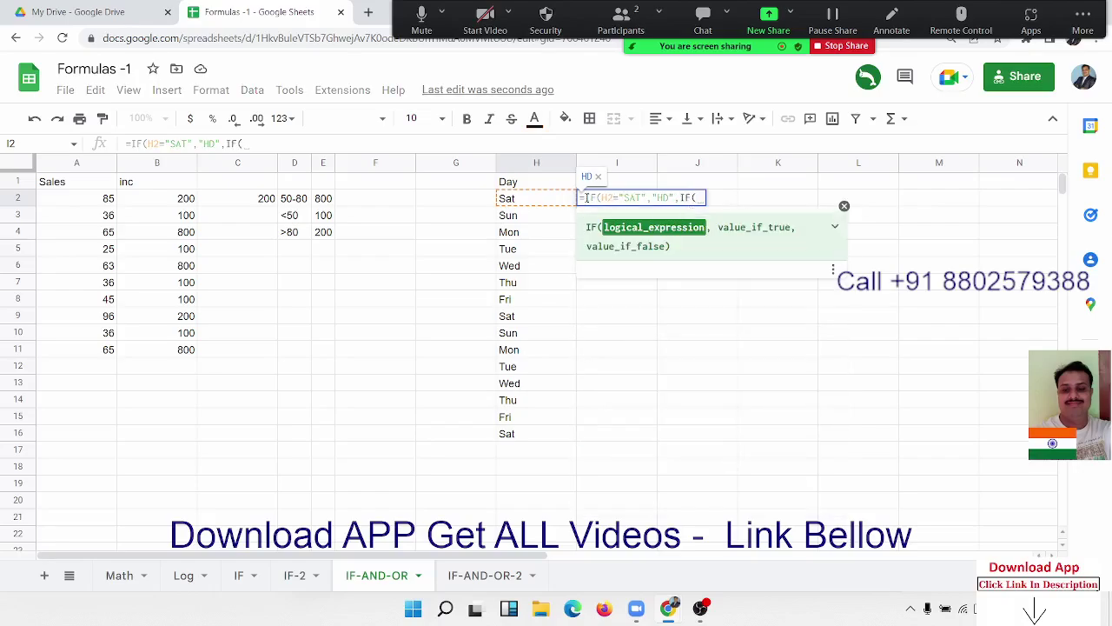
left_click(537, 200)
type("=\"")
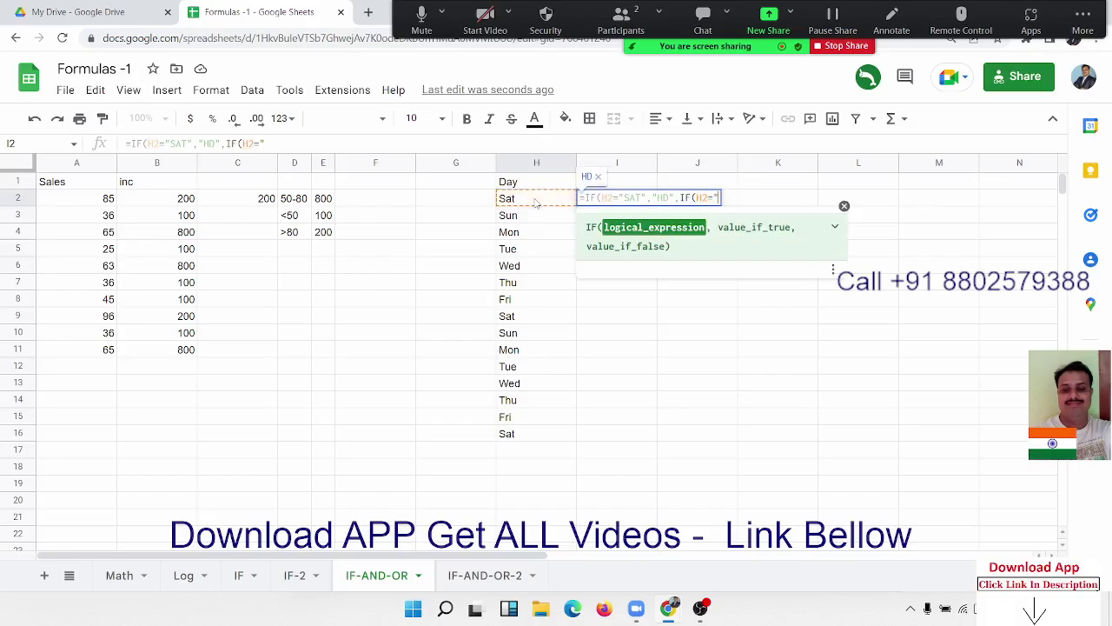
type("Sun\"")
type(",\"")
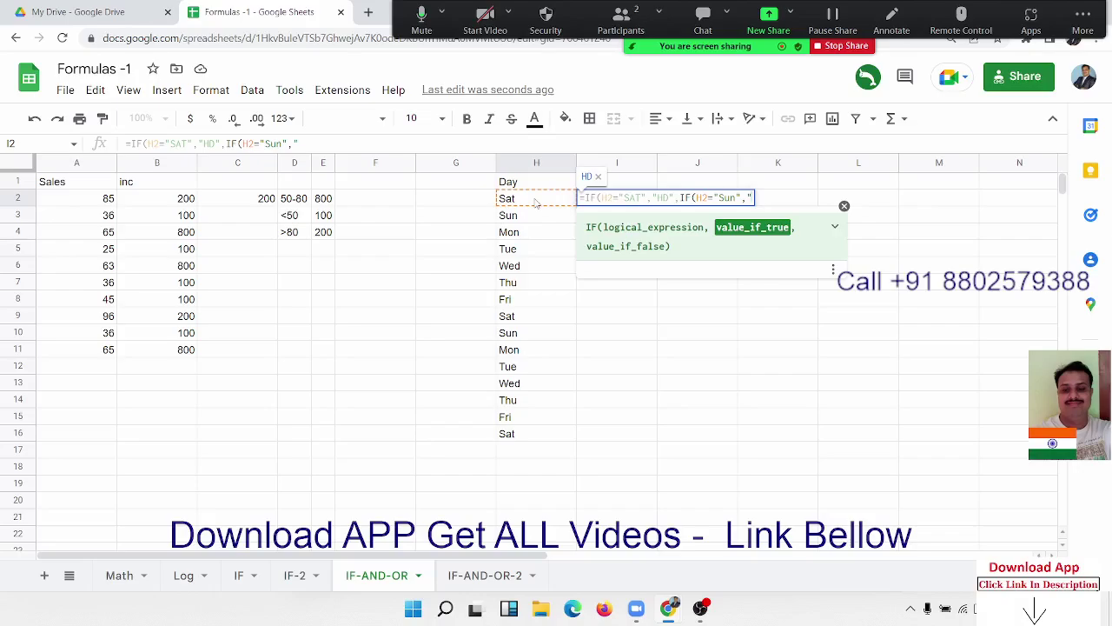
type("OFF\",")
type("\"")
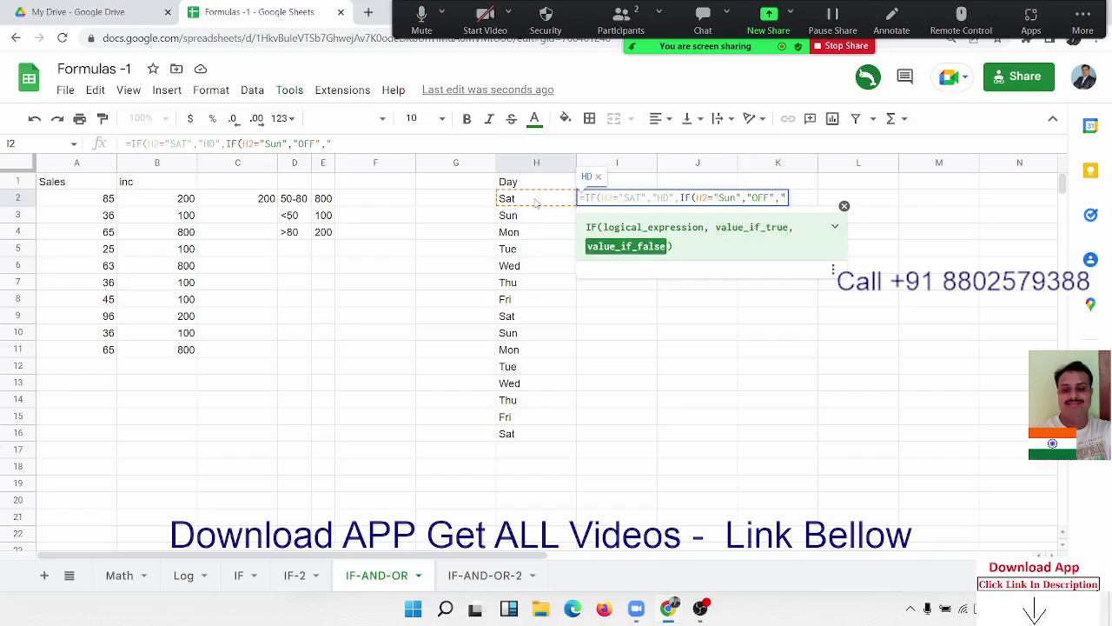
type("OPEM")
key("BackSpace")
type("N\"")
type(")")
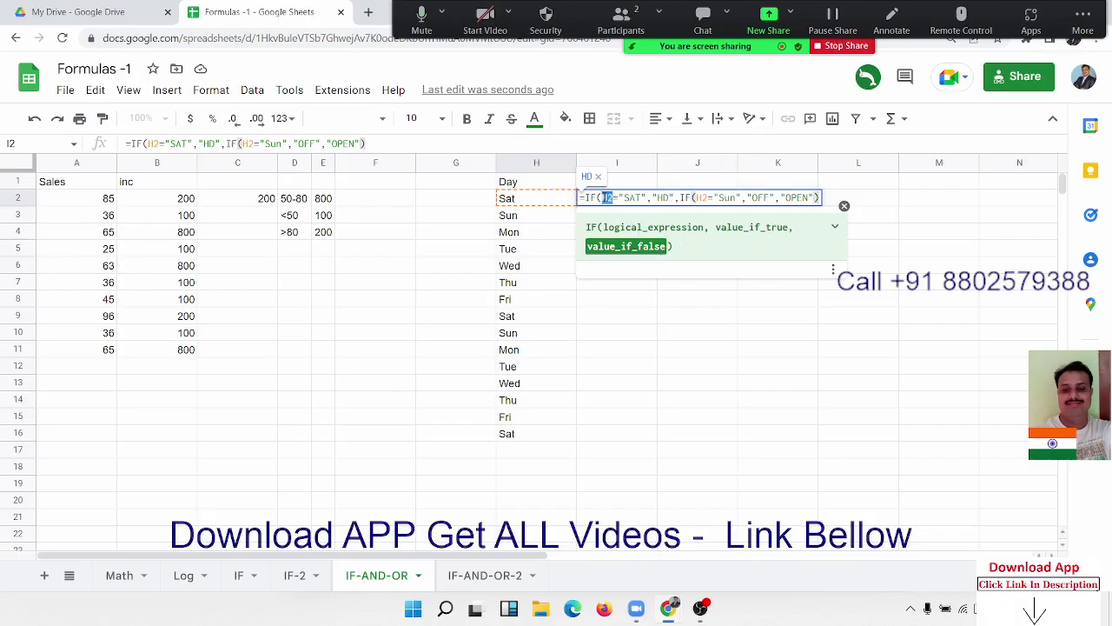
Walk through the formula's arguments: the SAT test, the nested Sun test, then OFF and OPEN
left_click(611, 197)
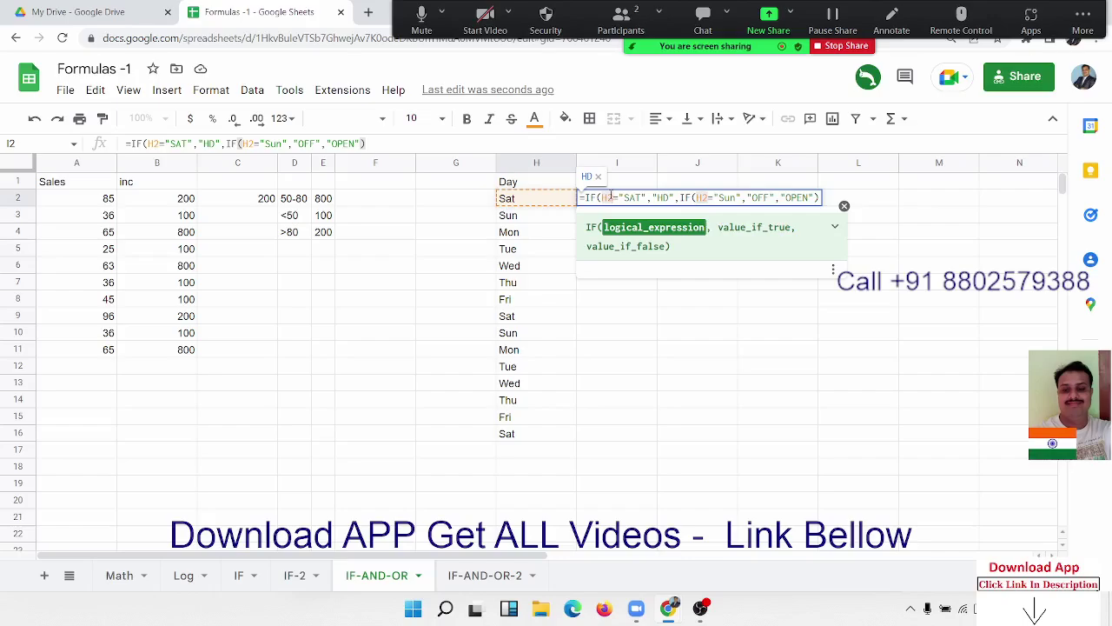
left_click_drag(606, 197, 674, 198)
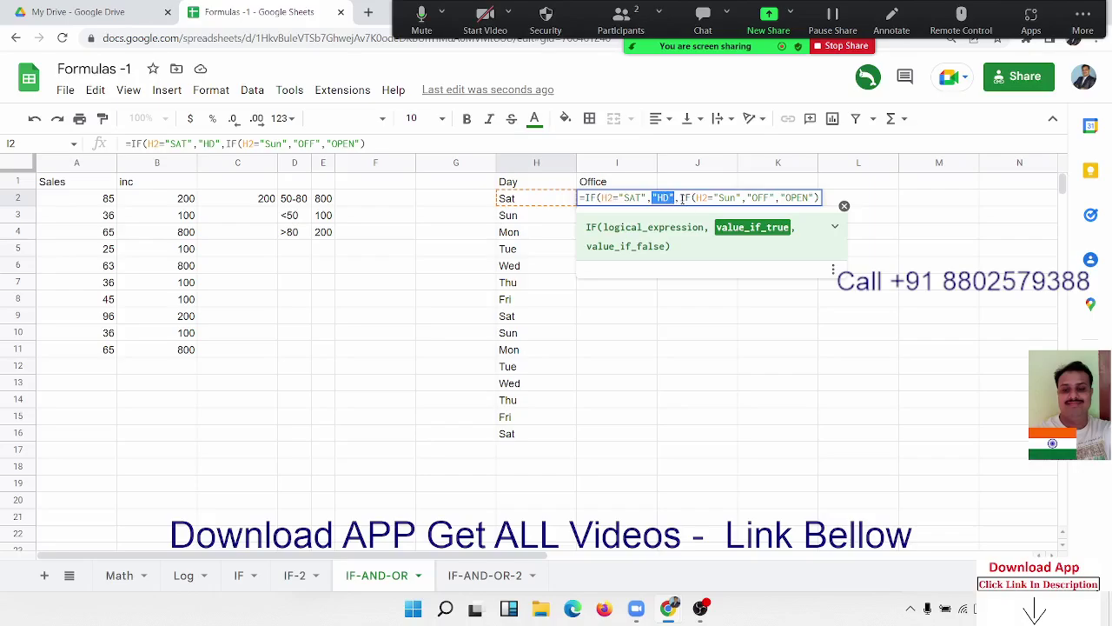
left_click_drag(680, 198, 861, 199)
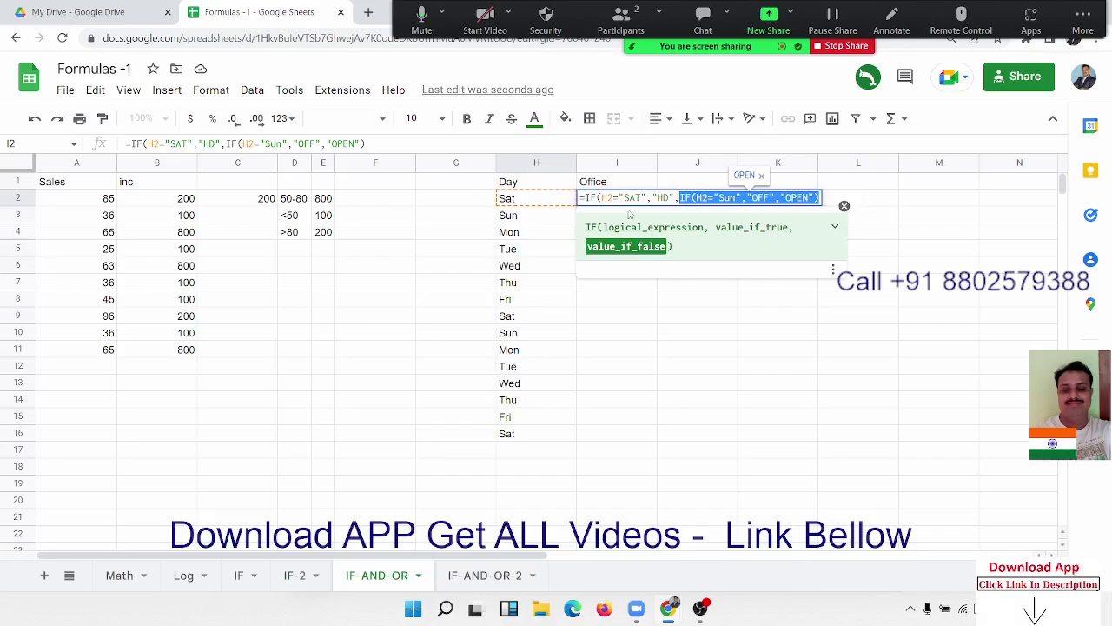
left_click(619, 197)
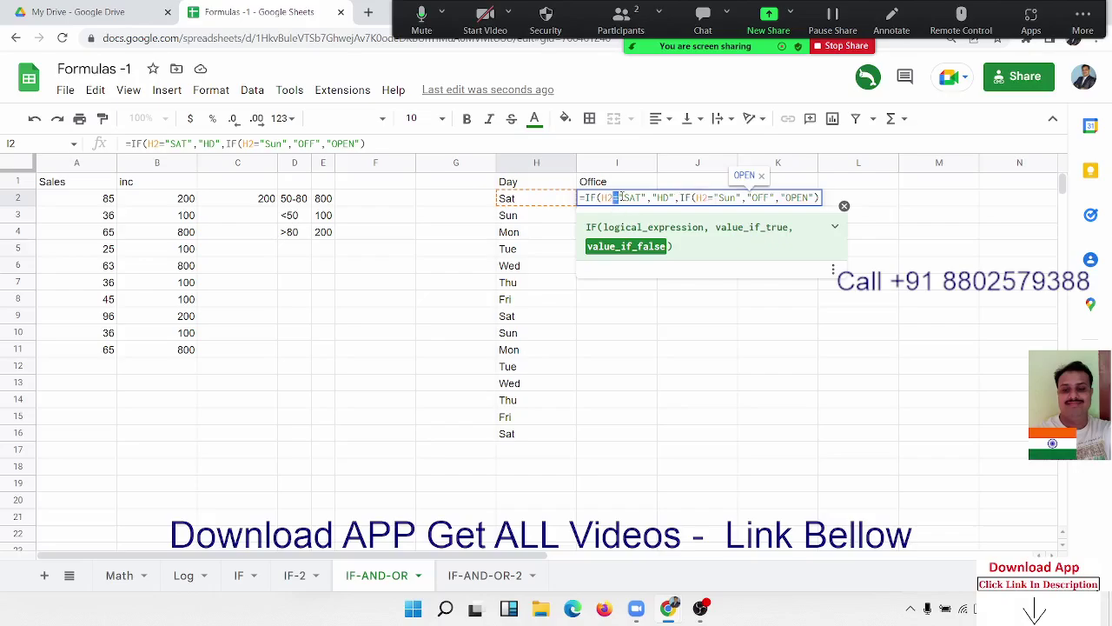
left_click(686, 198)
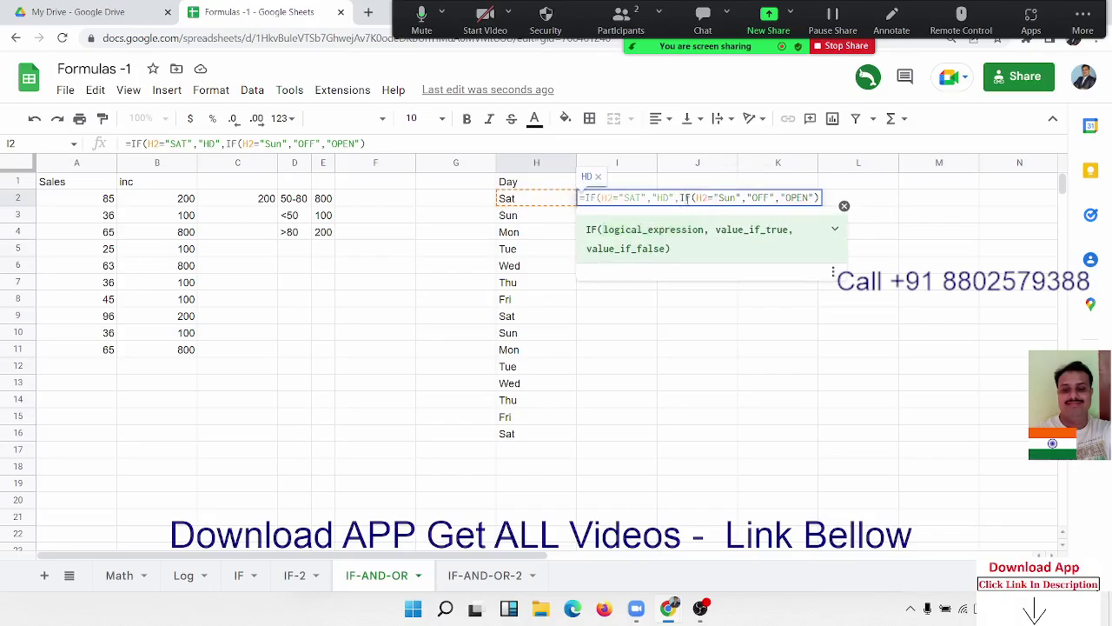
left_click(678, 198)
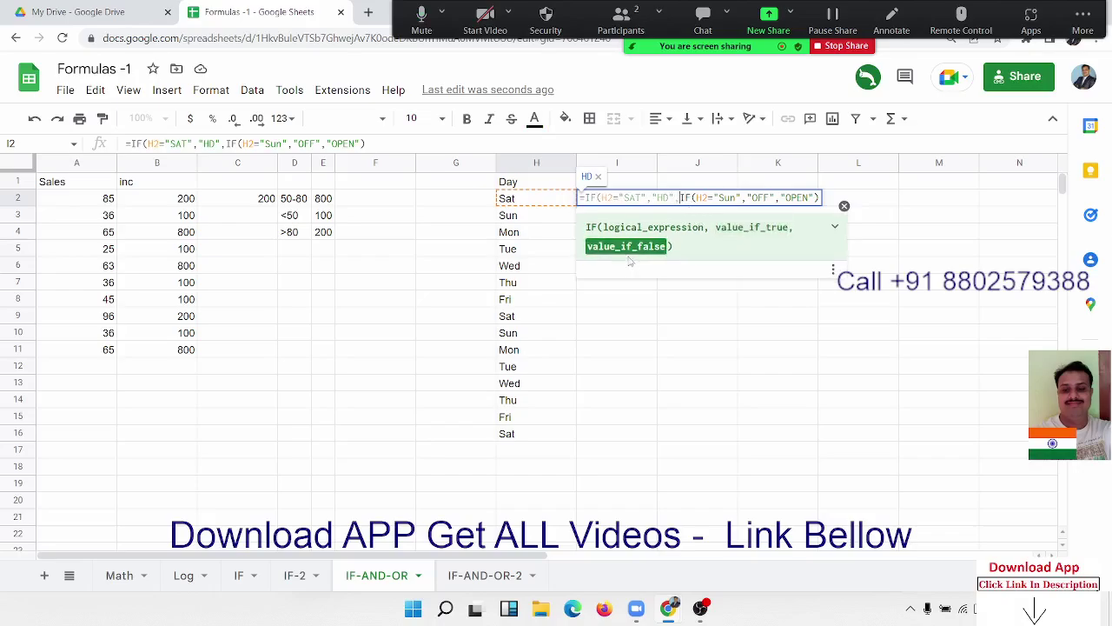
left_click(709, 197)
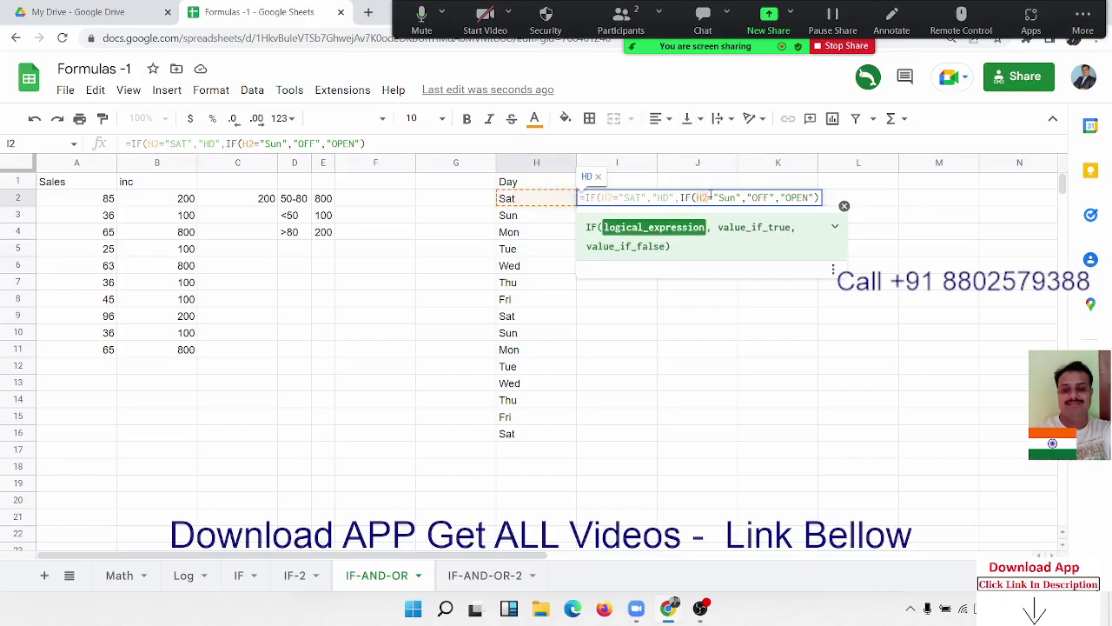
left_click(763, 198)
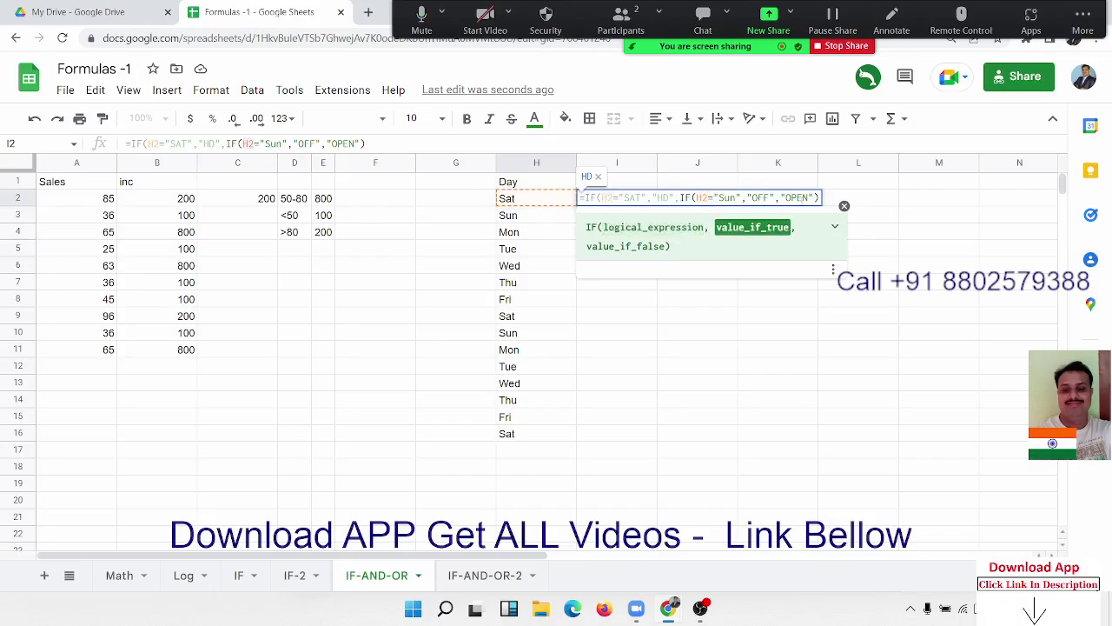
left_click(801, 198)
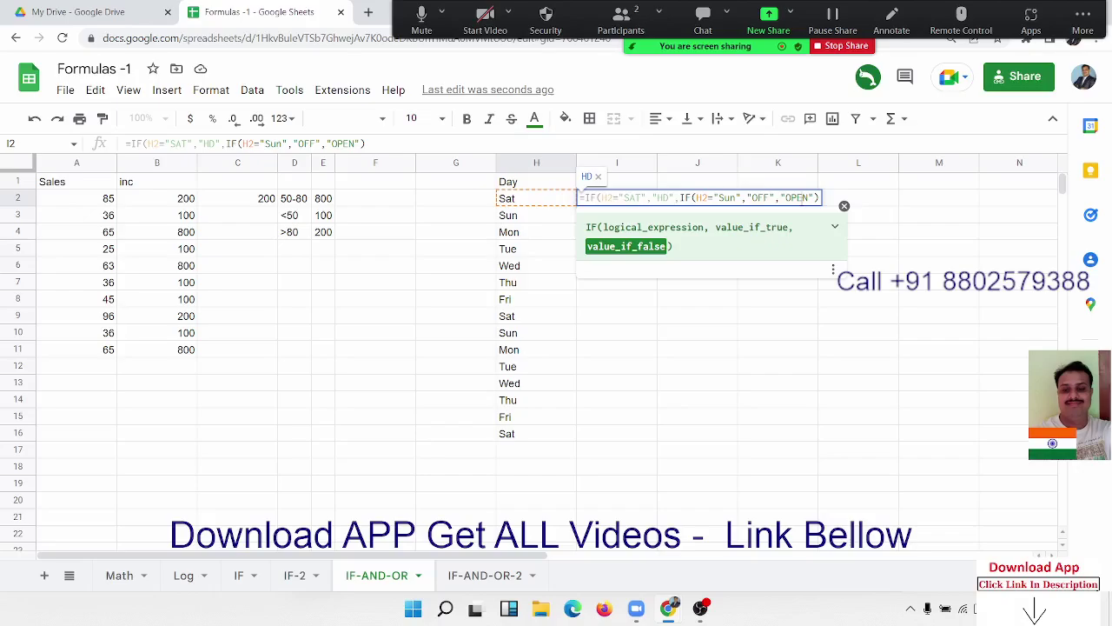
left_click(729, 198)
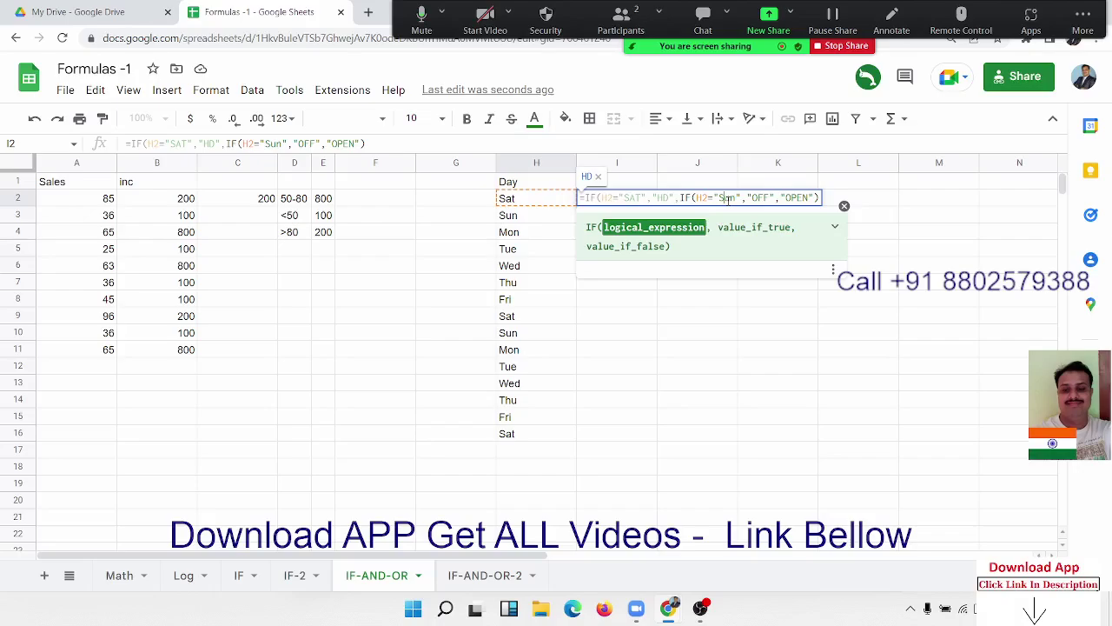
Commit the I2 formula and fill it down to I16
key("Return")
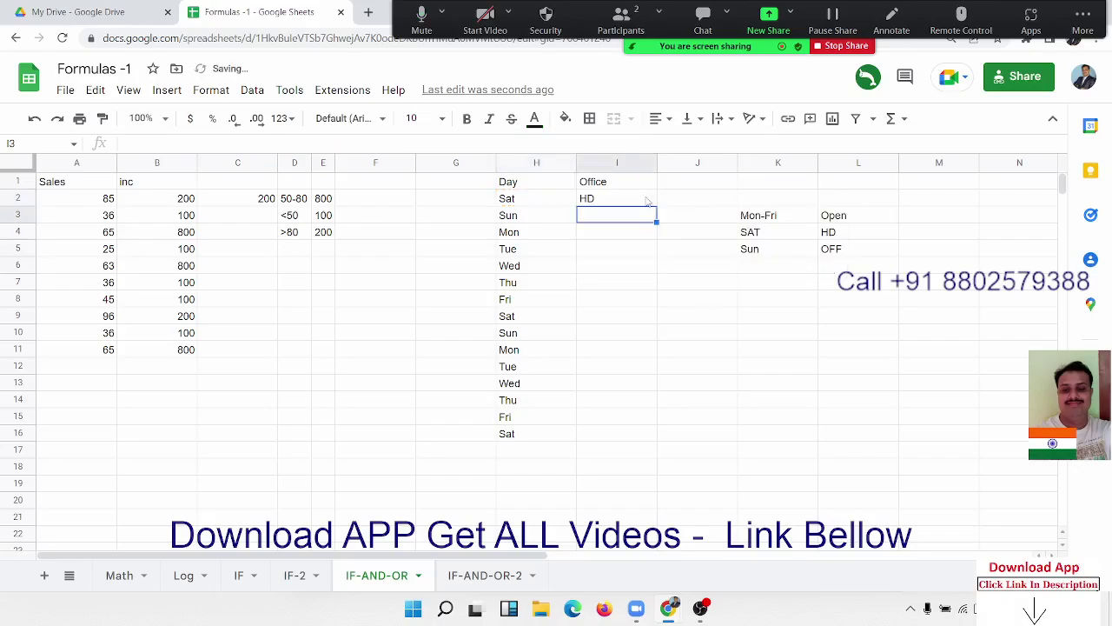
left_click(648, 204)
left_click_drag(656, 205, 649, 430)
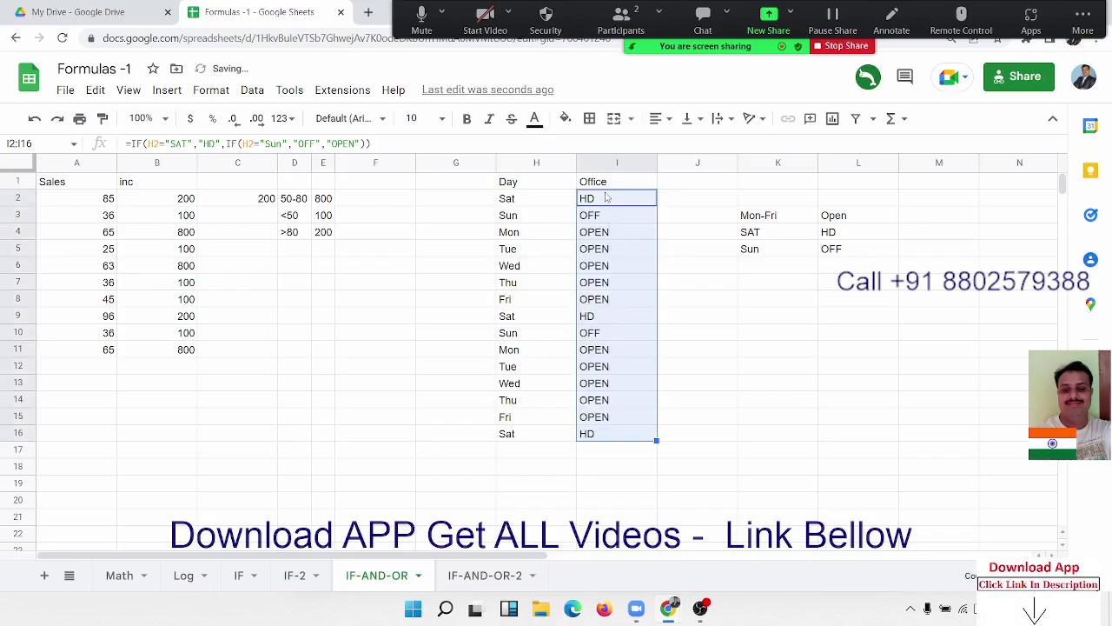
left_click(607, 199)
Compare the I2 formula's results with the Open, HD, OFF reference values in L3:L5
double_click(605, 196)
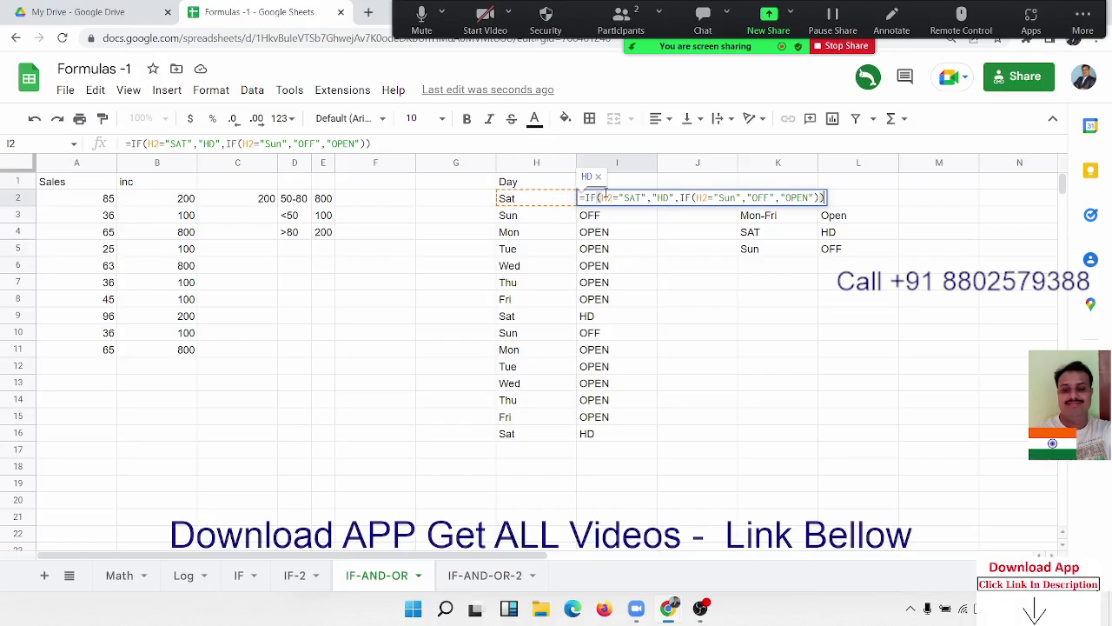
key("Return")
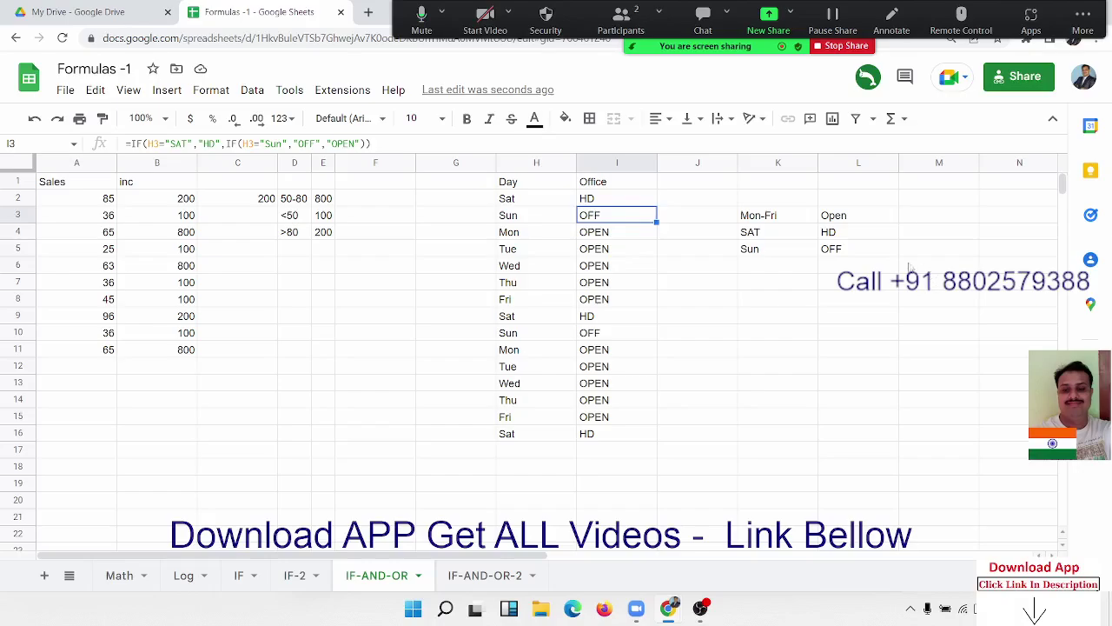
left_click(848, 223)
left_click(849, 247, "shift")
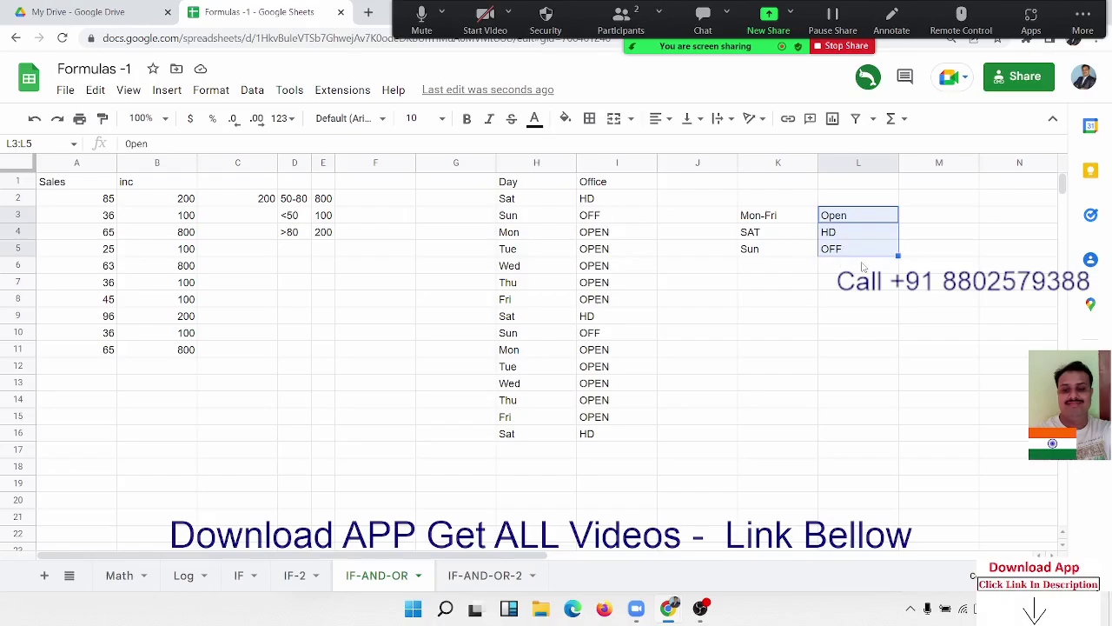
left_click(635, 203)
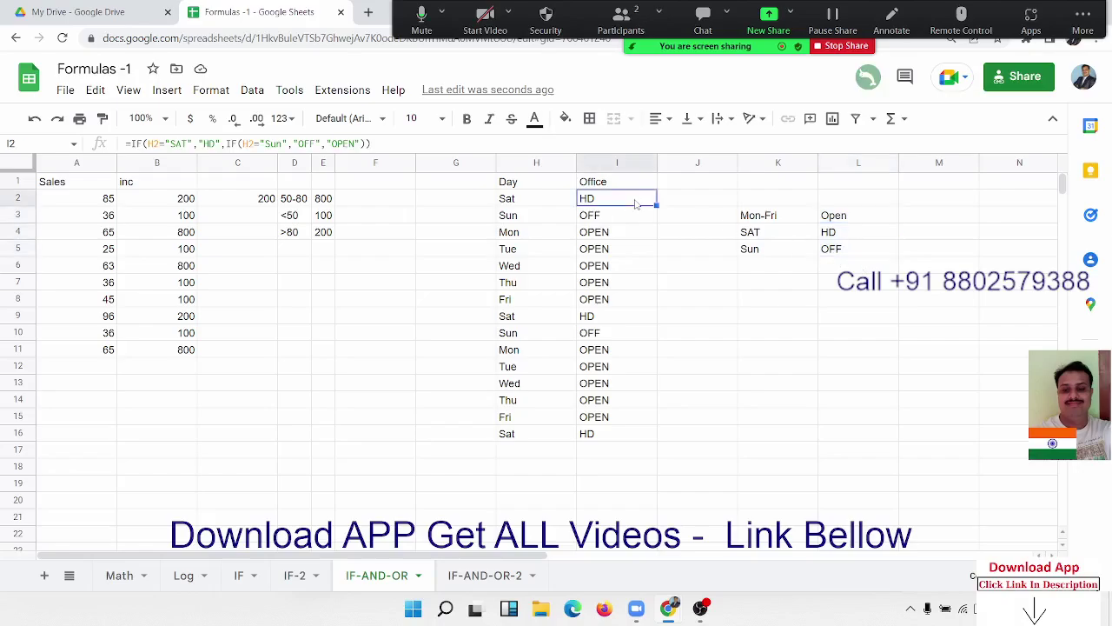
double_click(635, 203)
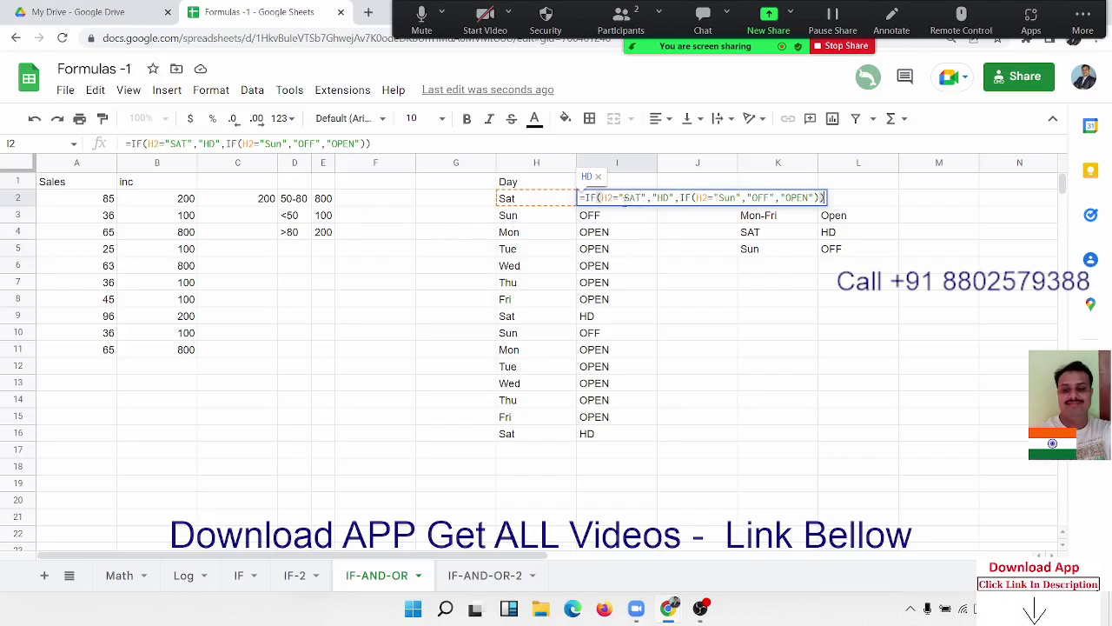
double_click(619, 198)
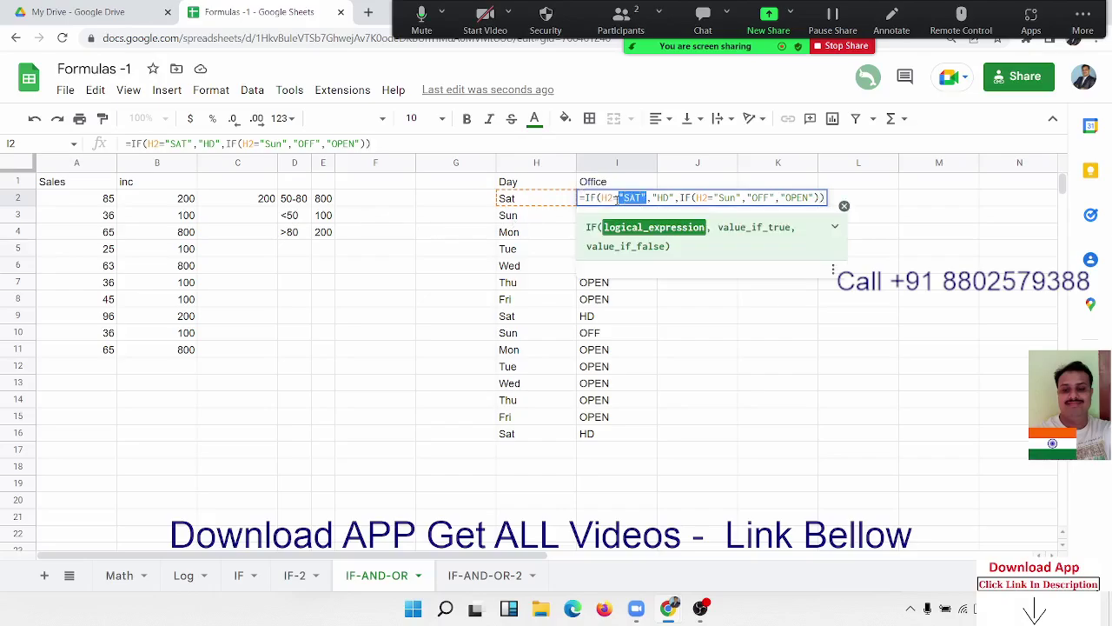
left_click(734, 198)
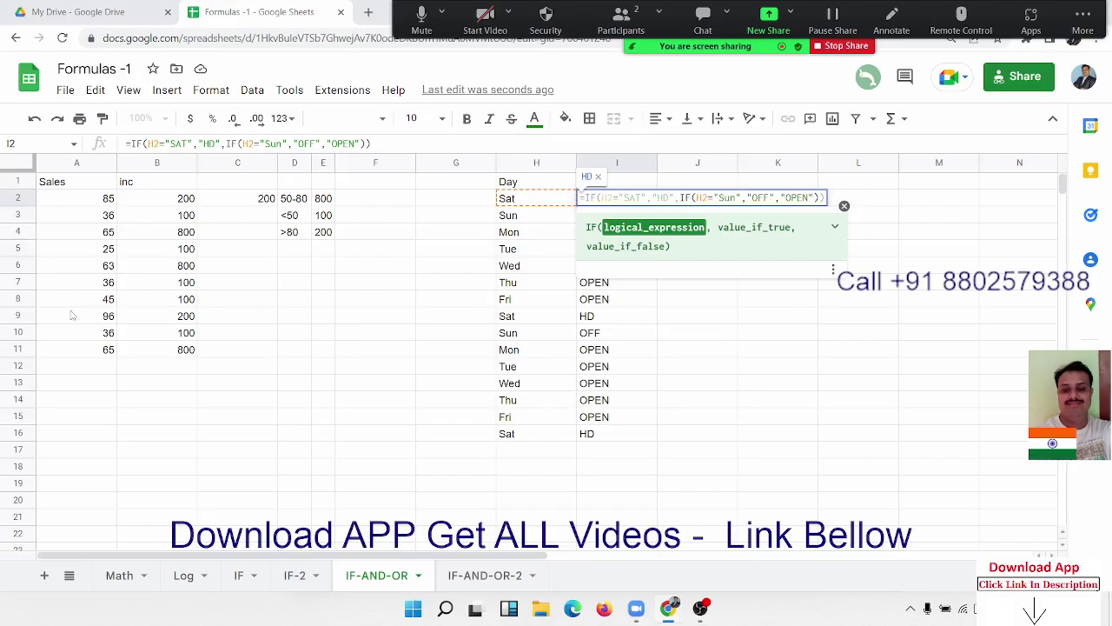
left_click(625, 197)
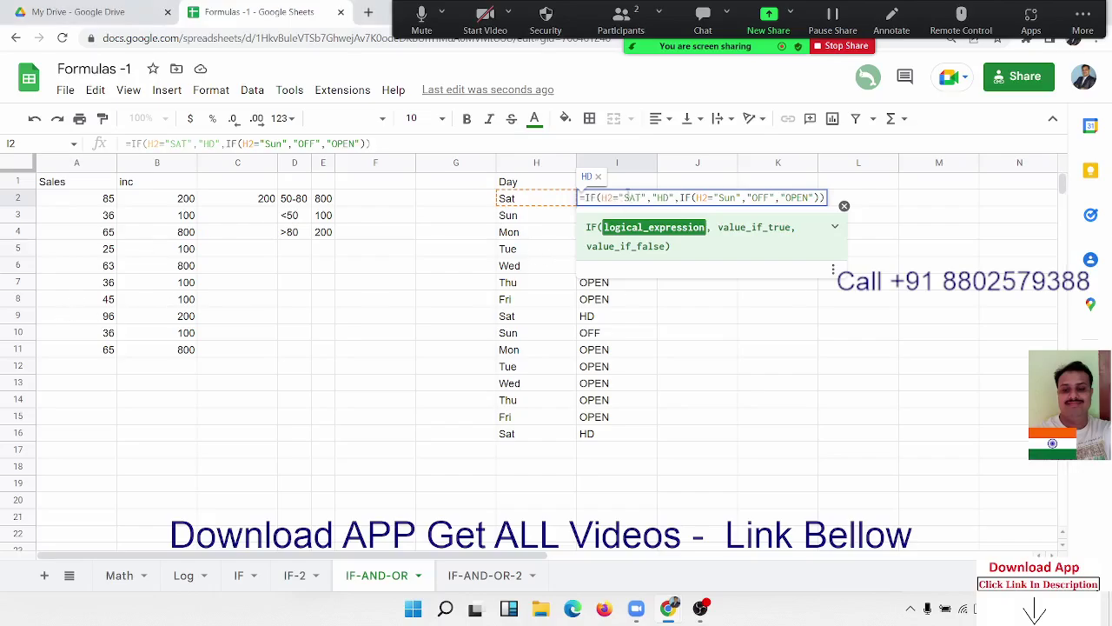
key("Return")
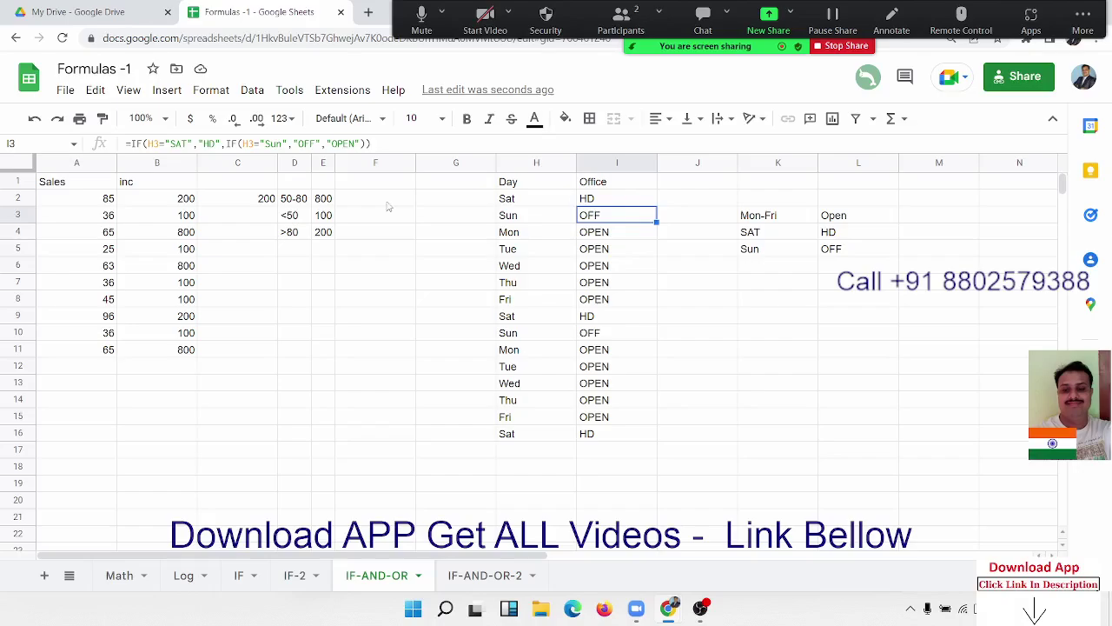
left_click(303, 200)
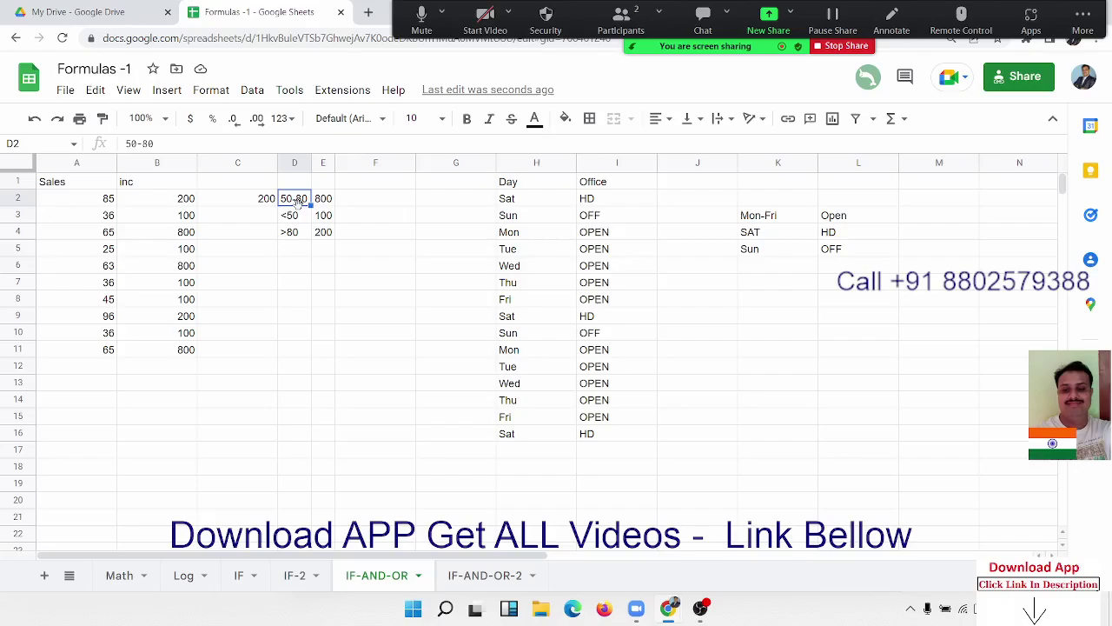
left_click(295, 220)
left_click(296, 233)
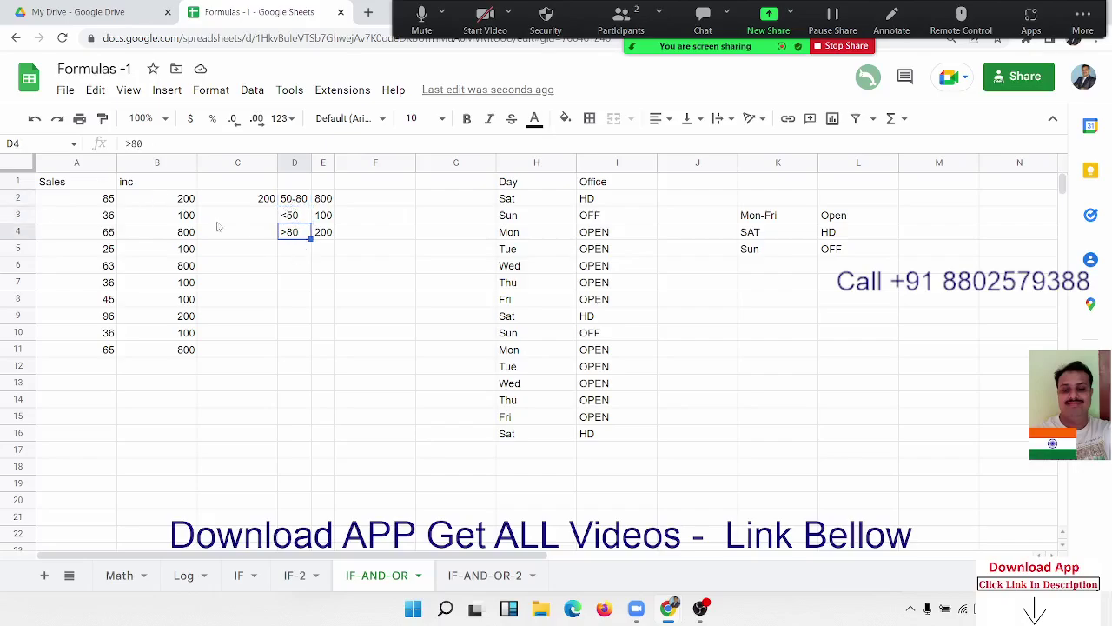
left_click(468, 576)
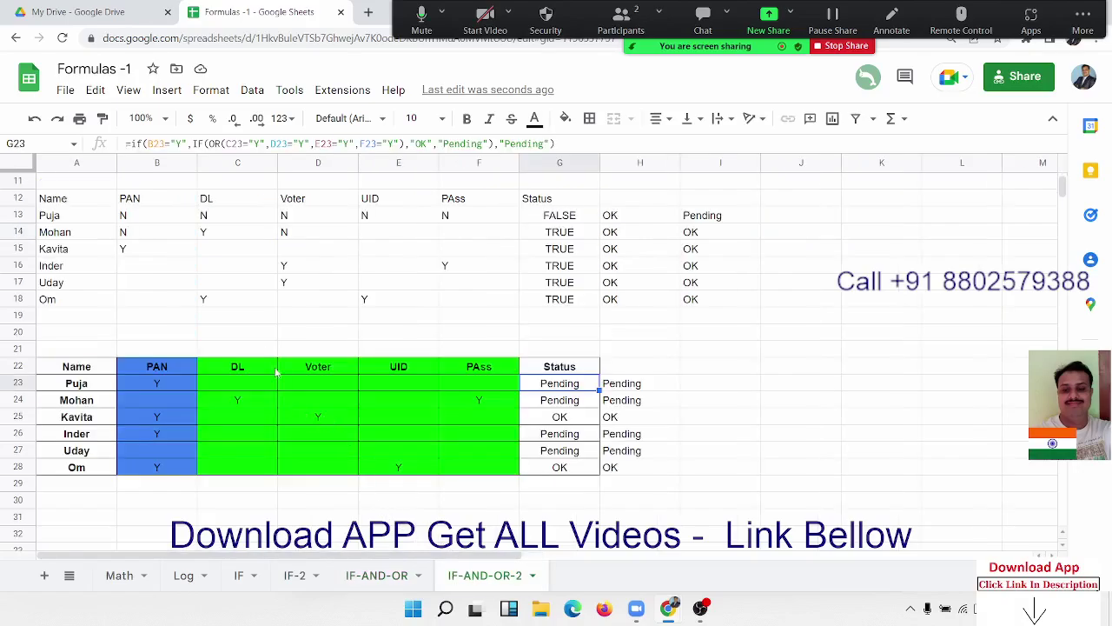
scroll(278, 374, "up", 3)
left_click(134, 352)
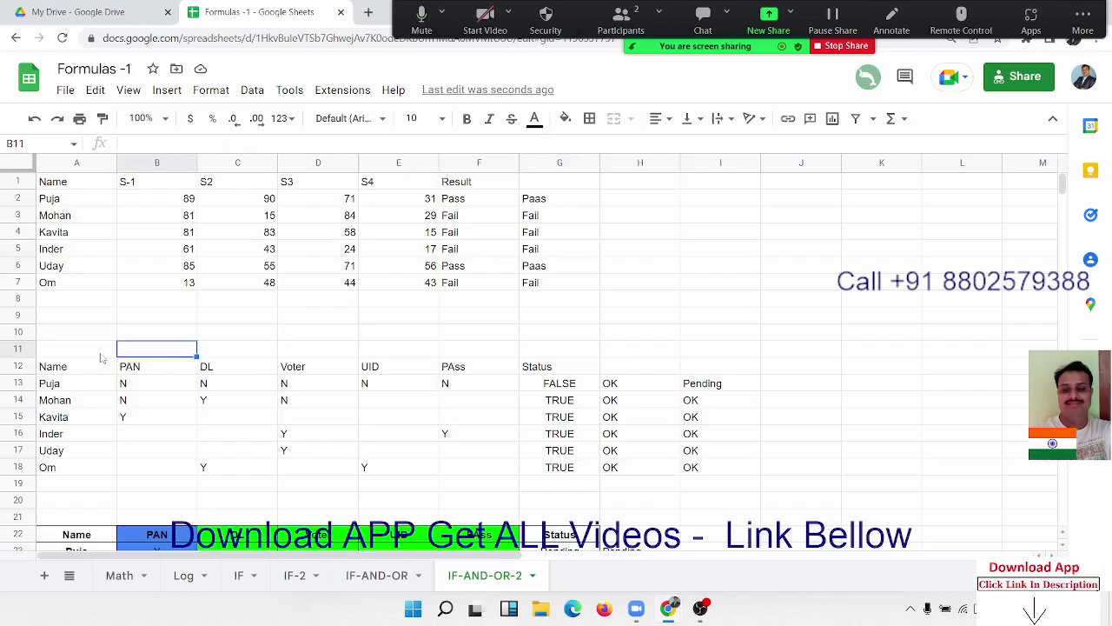
left_click(458, 202)
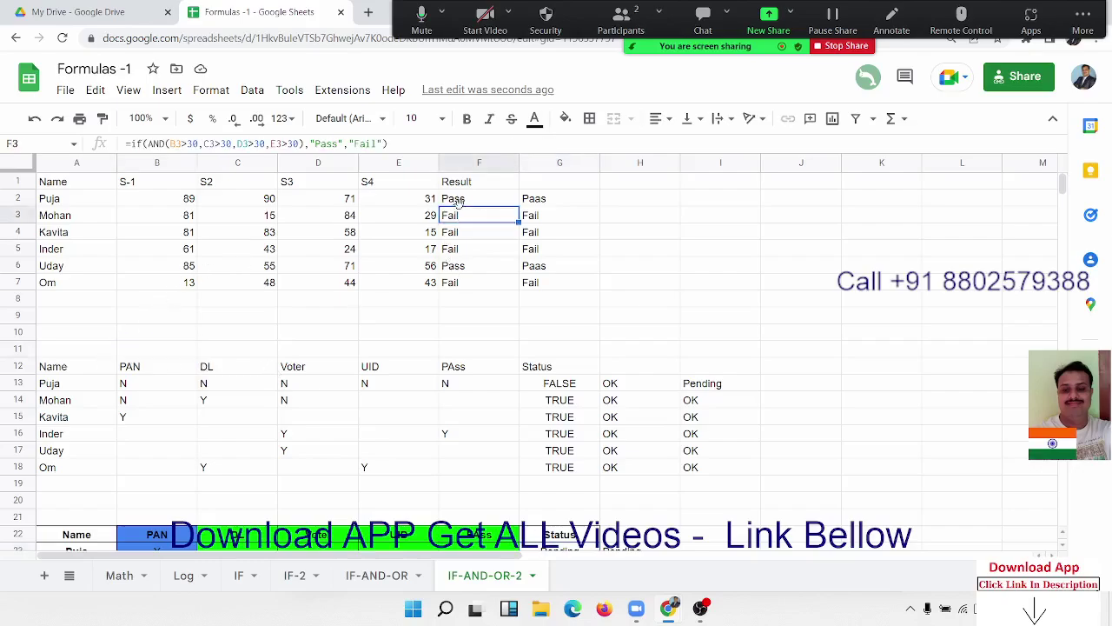
key("F2")
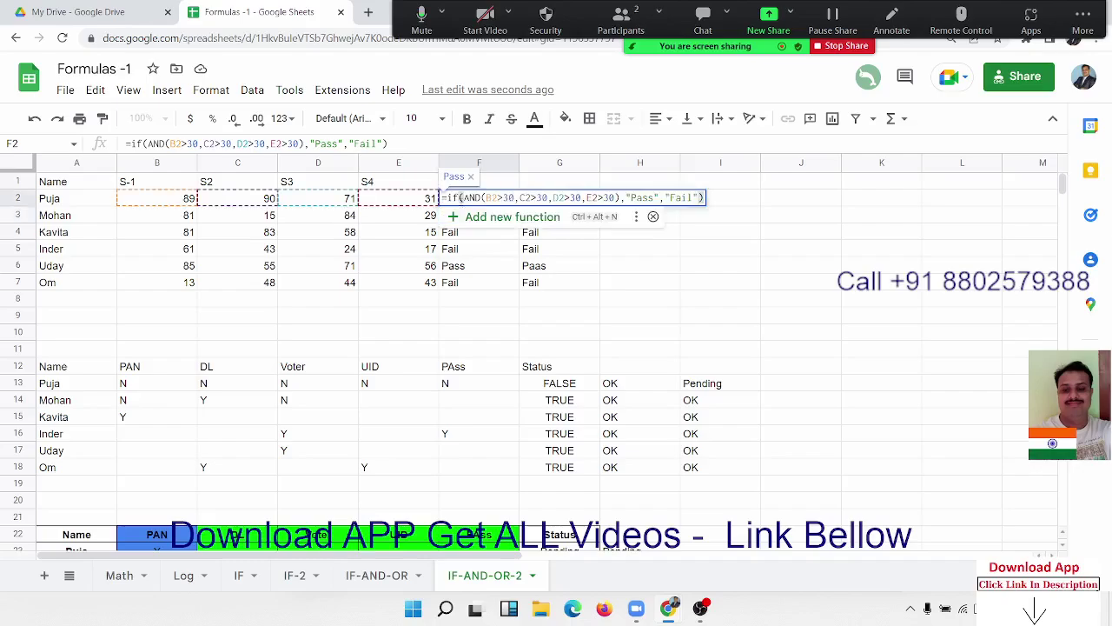
key("Escape")
key("Right")
key("F2")
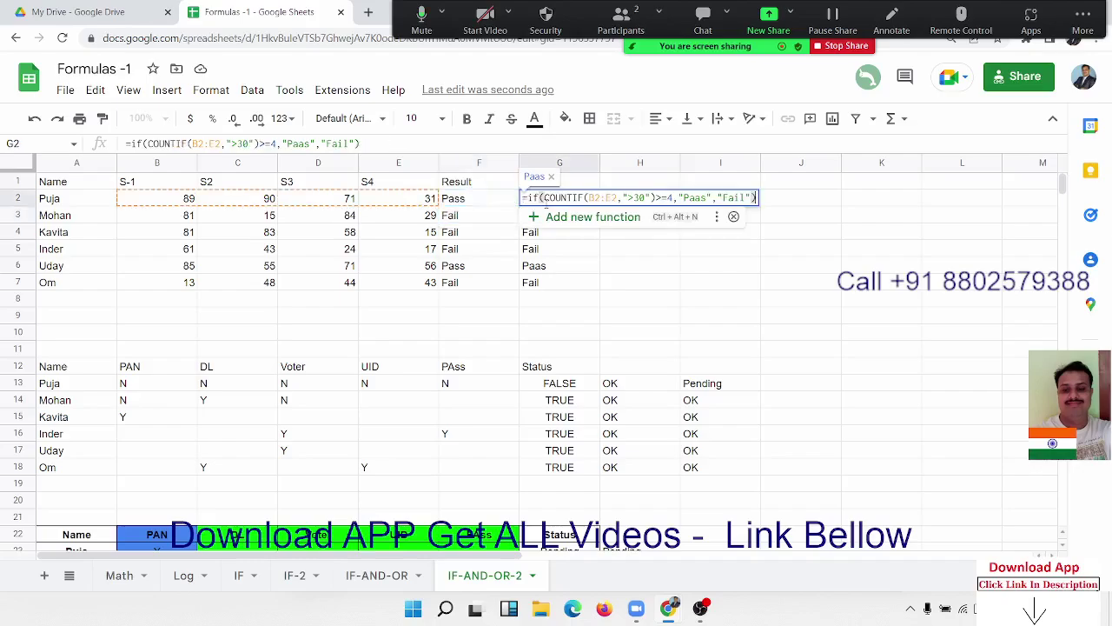
key("Escape")
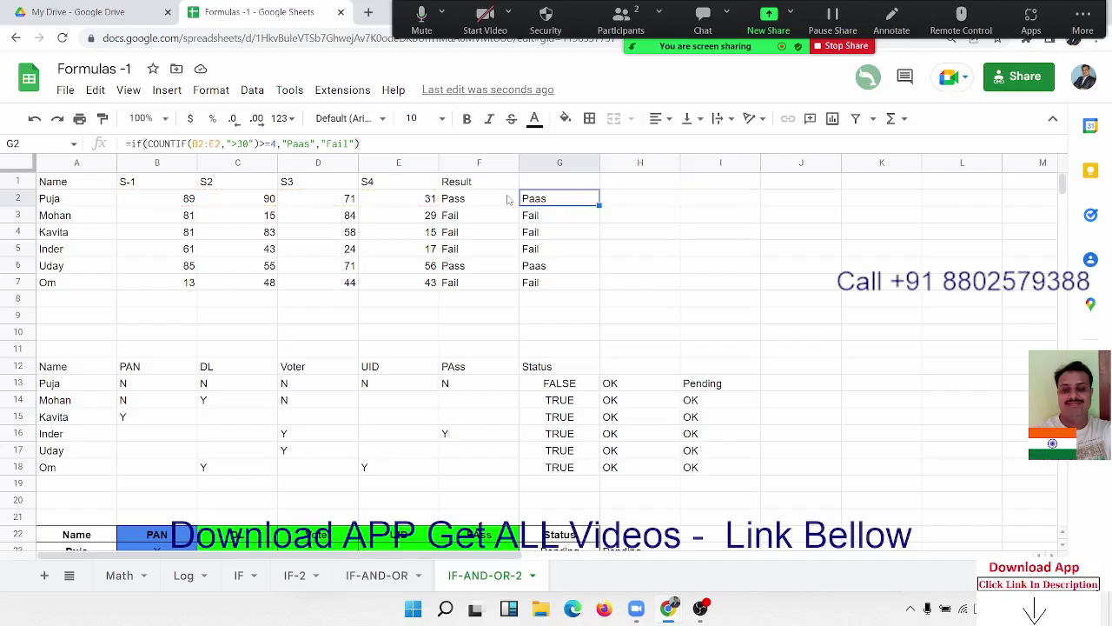
left_click_drag(510, 200, 551, 287)
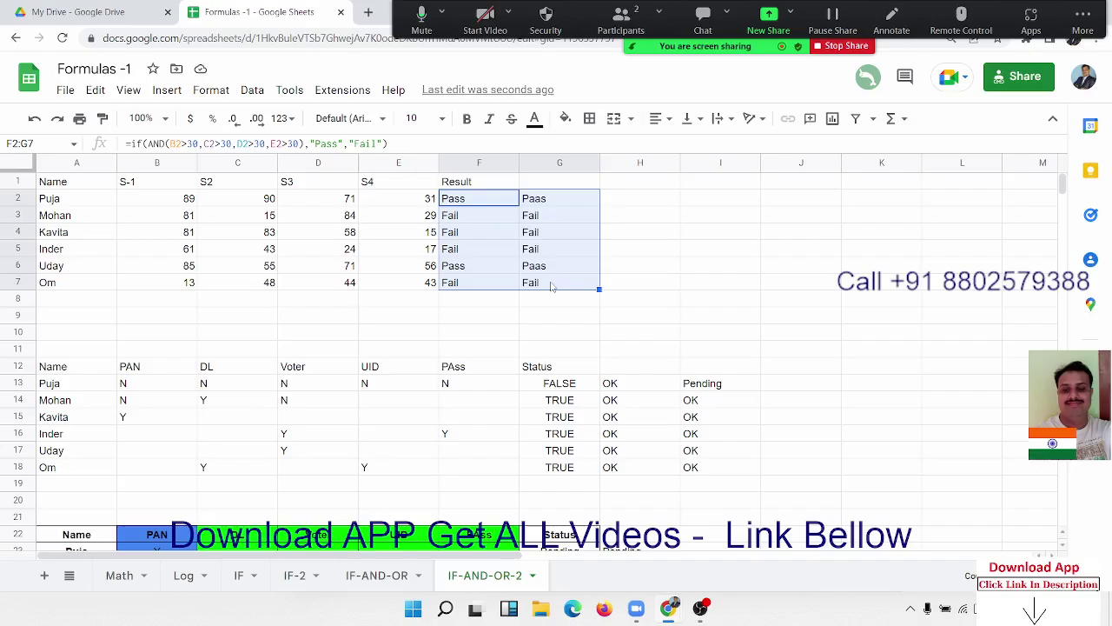
left_click(468, 223)
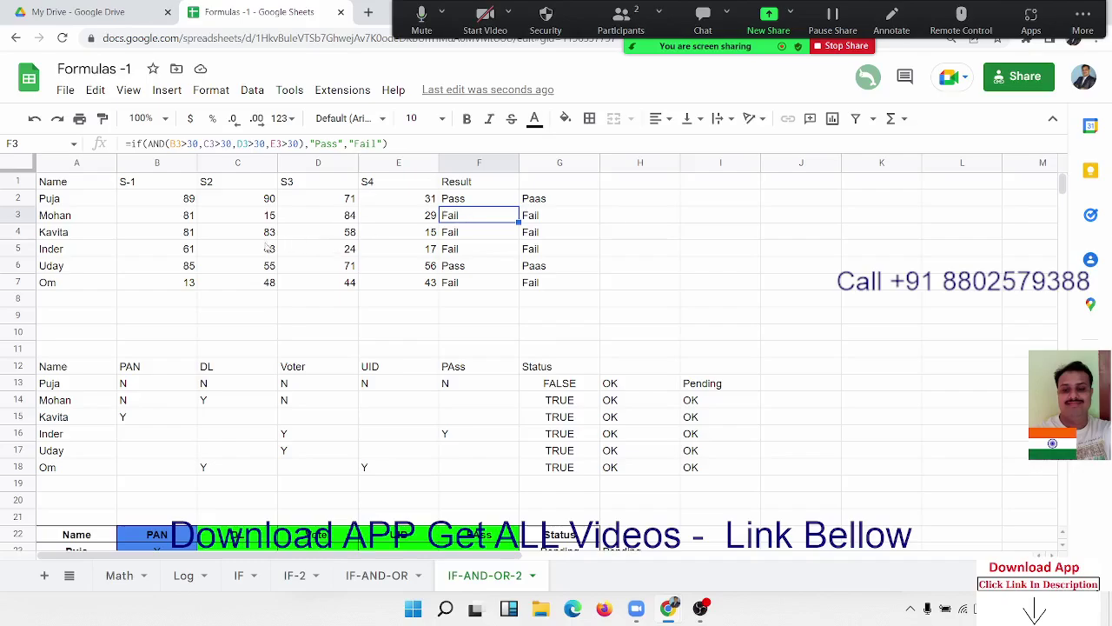
Change F3's result to 'S2 FAil' and F4's result to 'S4 Fail'
type("S")
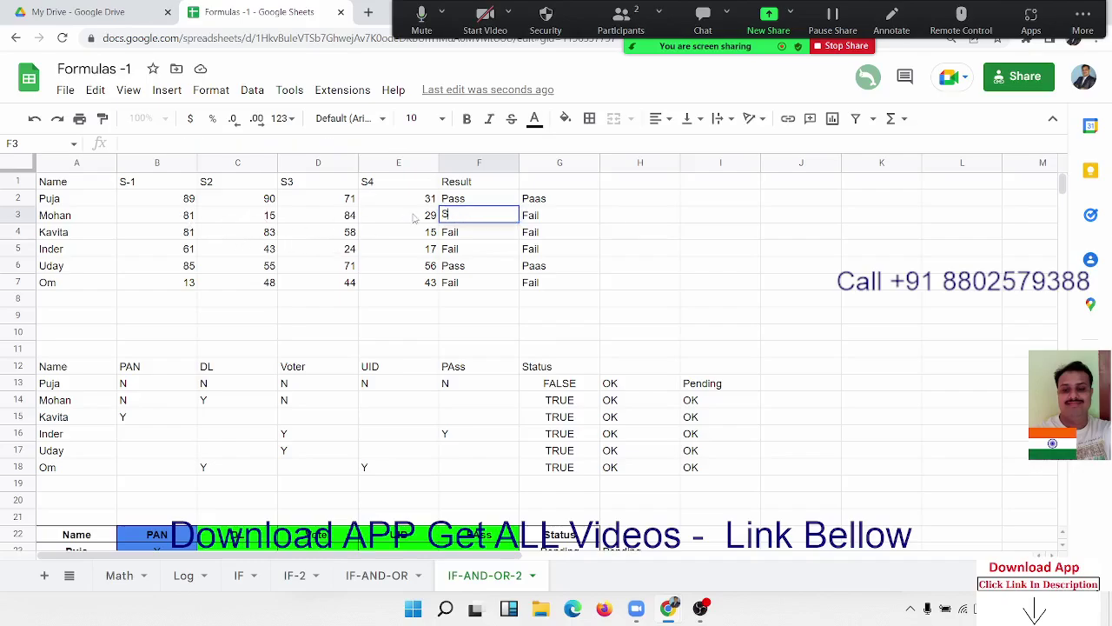
type("2 FAil")
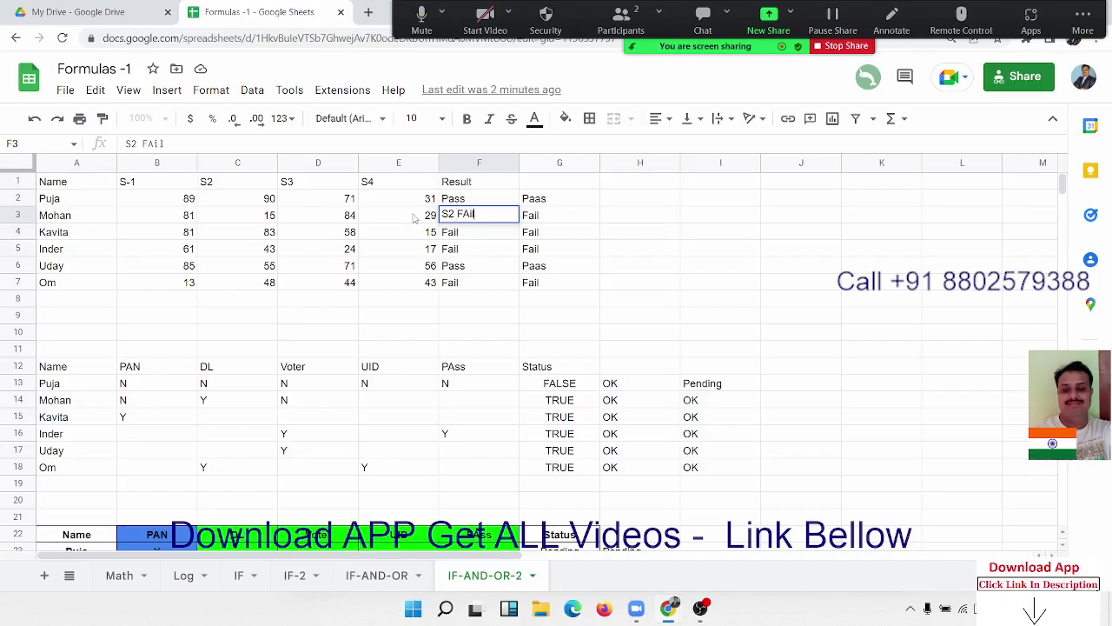
key("Return")
key("Left")
key("Left")
key("Left")
key("Left")
key("Right")
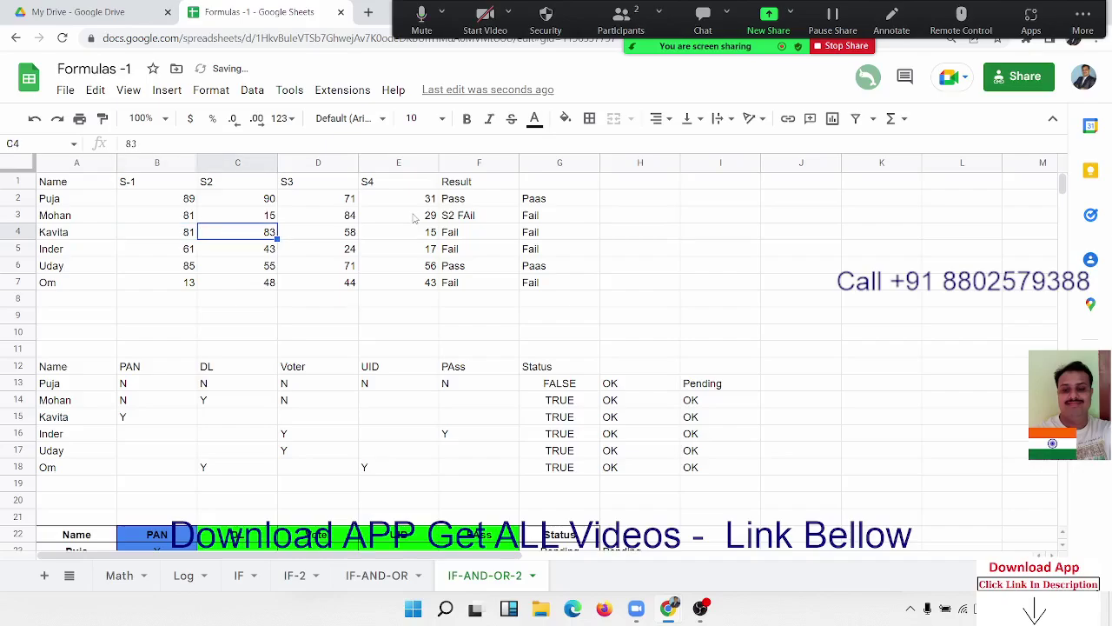
key("Right")
key("Right")
key("Right")
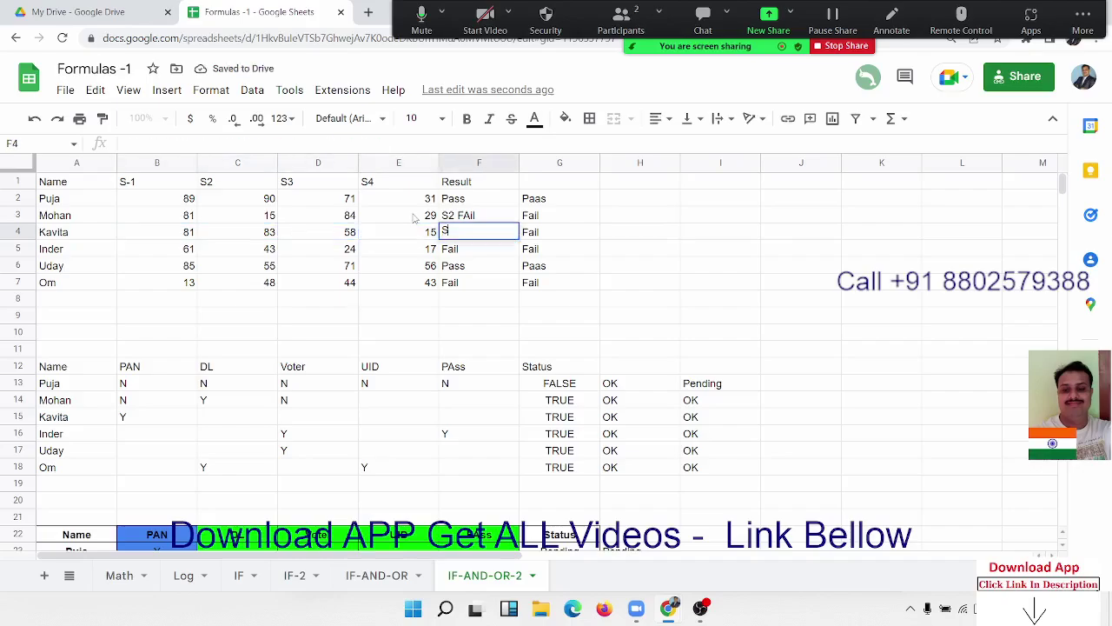
type("S-4")
key("BackSpace")
key("BackSpace")
type("4")
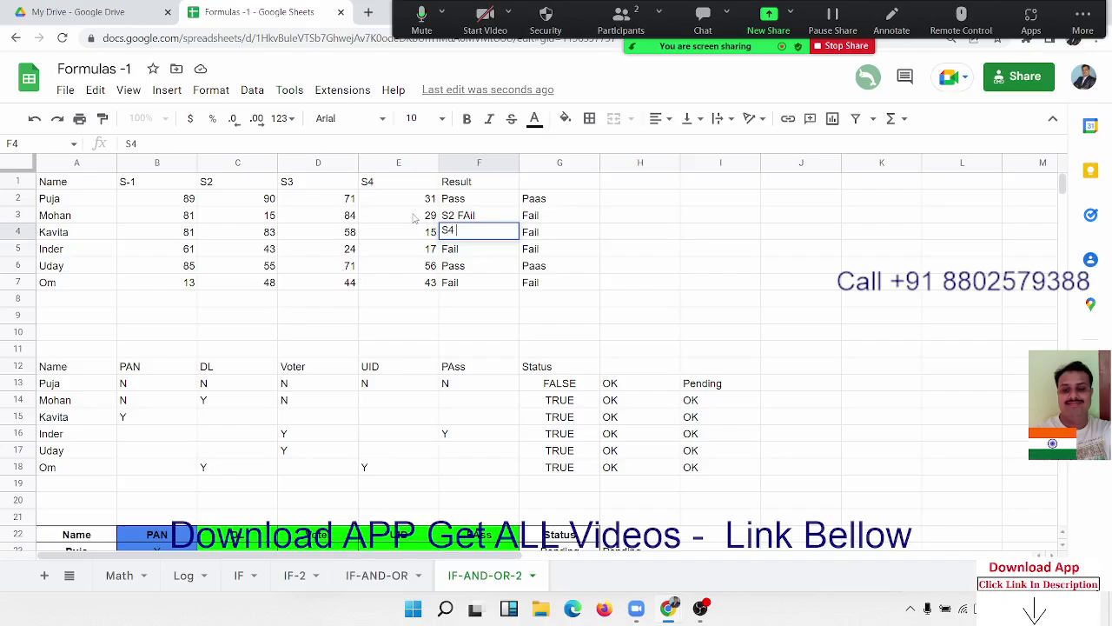
type(" Fail")
key("Return")
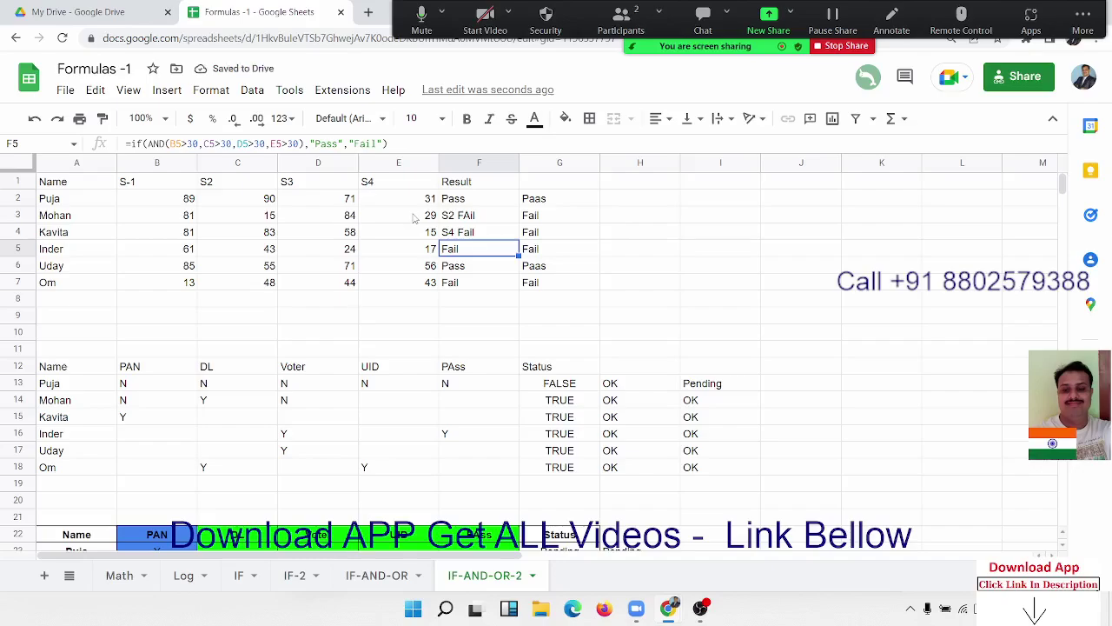
Review F5's AND formula, then delete all values in F2:F7 and G2:G7
left_click(362, 144)
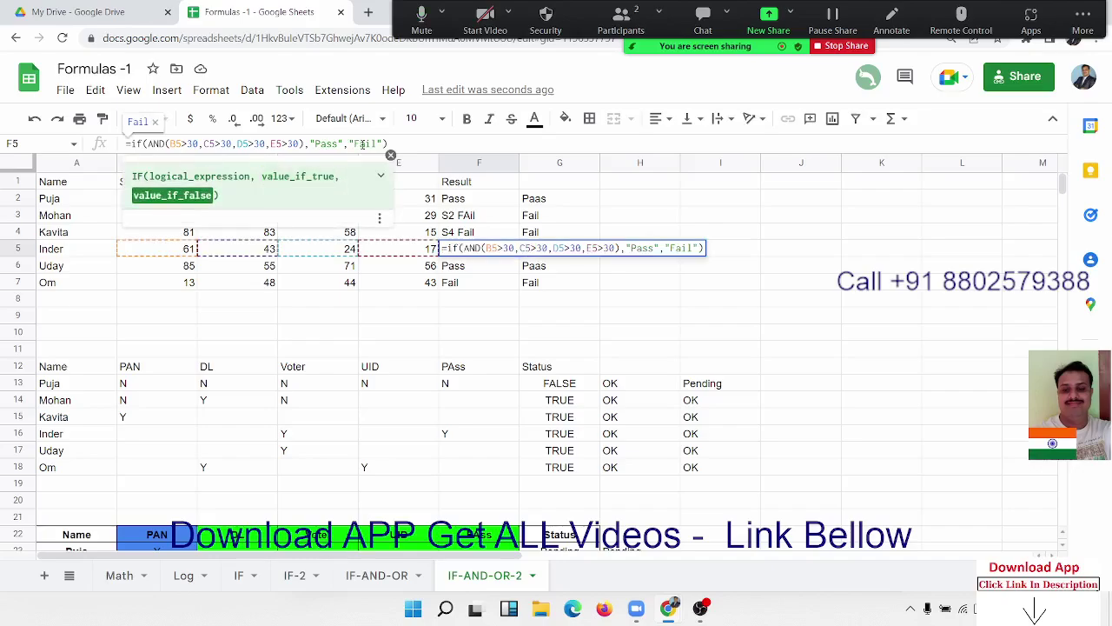
key("Escape")
left_click(445, 209)
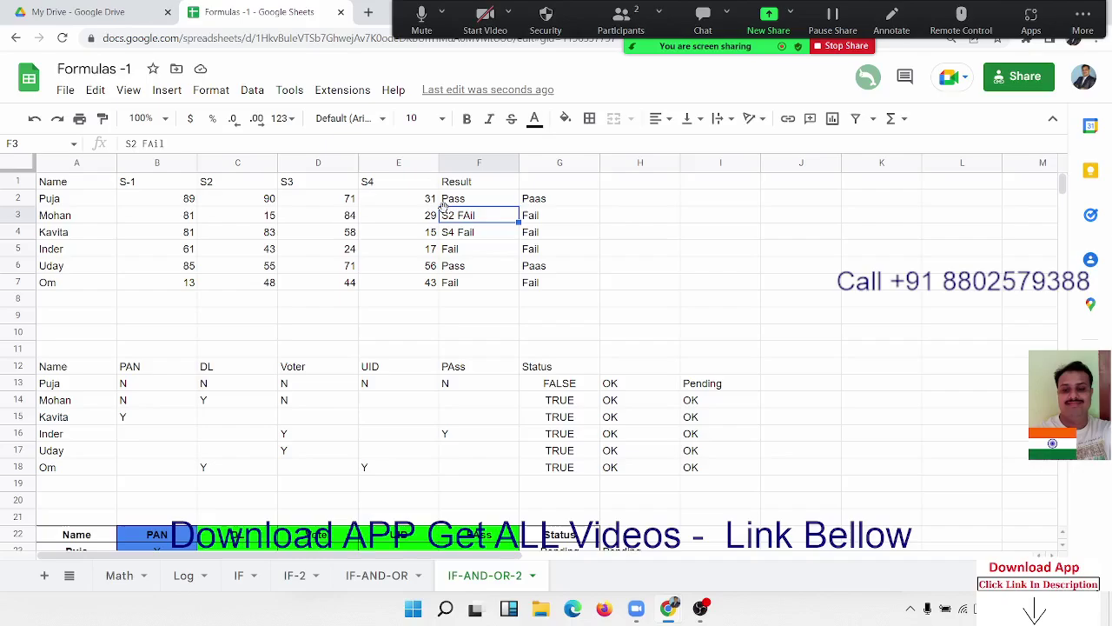
left_click(443, 201)
key("ctrl+shift+Down")
key("Delete")
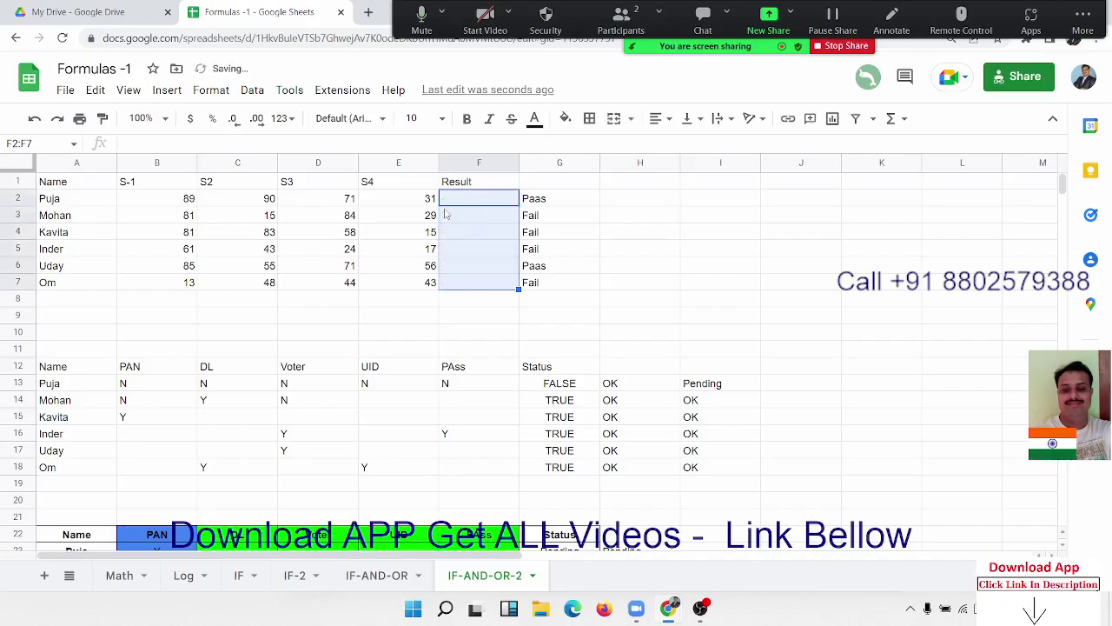
key("Right")
key("ctrl+shift+Down")
key("Delete")
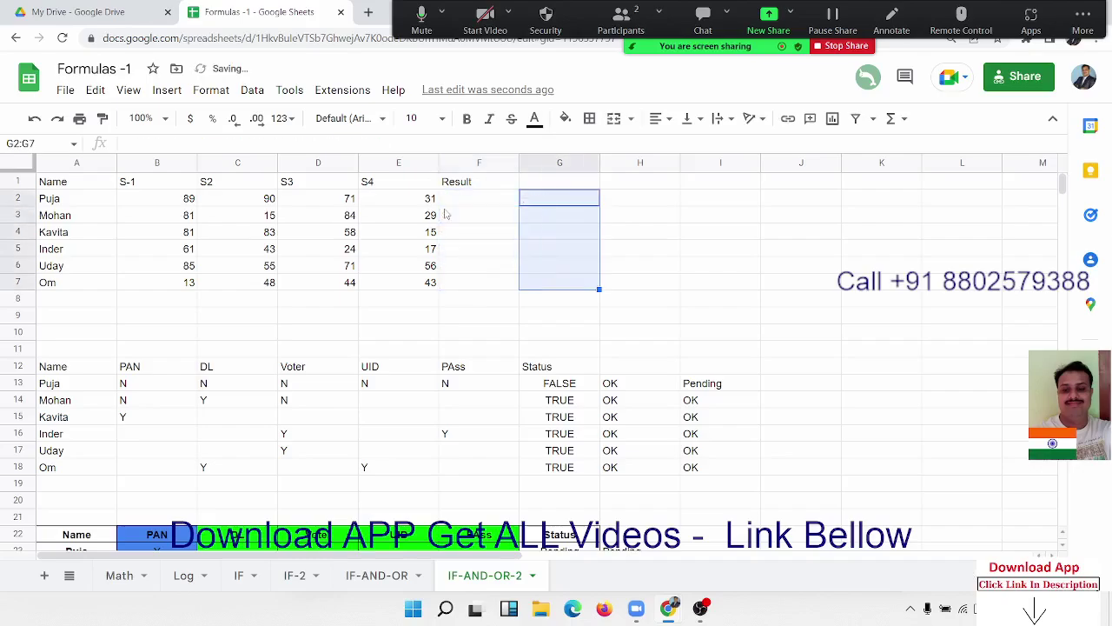
key("Left")
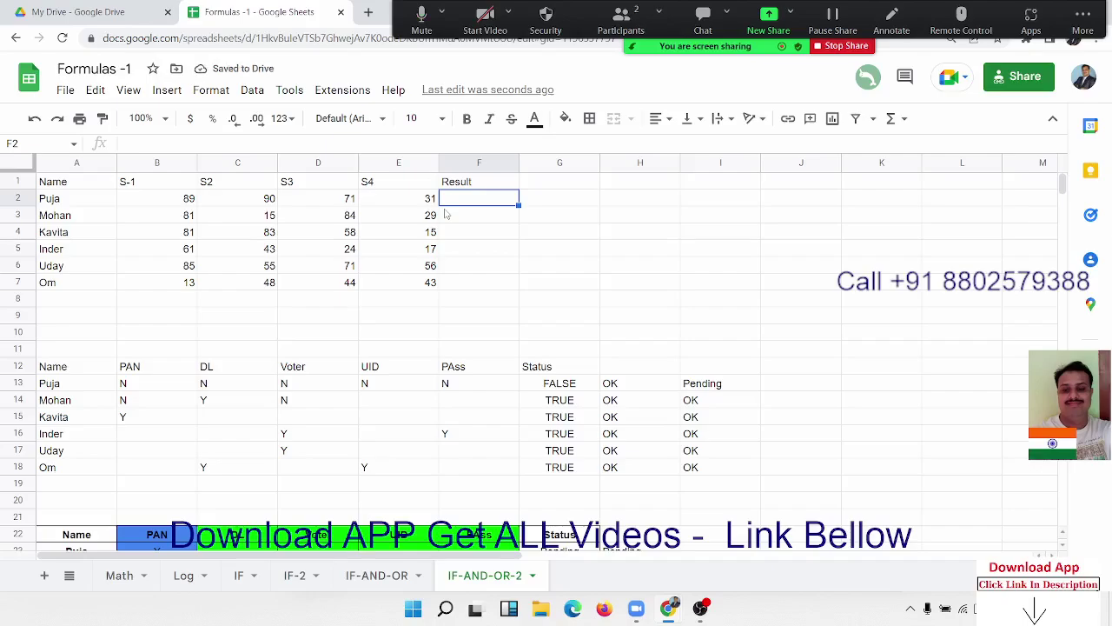
Type F2's nested IF testing B2, C2, D2, E2 against 30, returning Pass or S4/S3/S2/S1 Fail
type("=IF(")
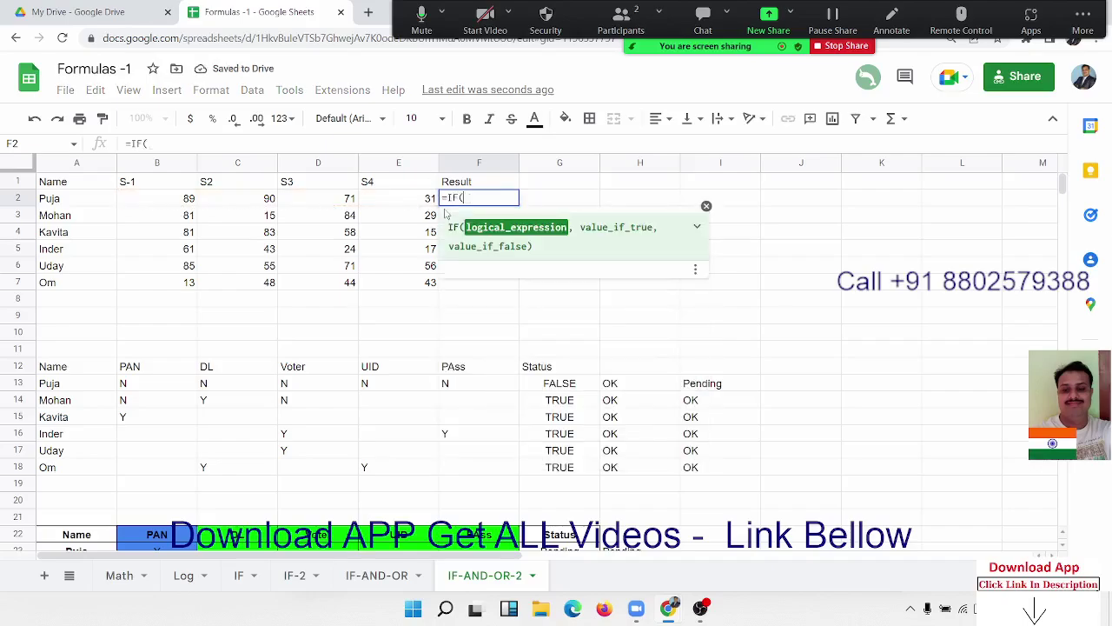
left_click(177, 207)
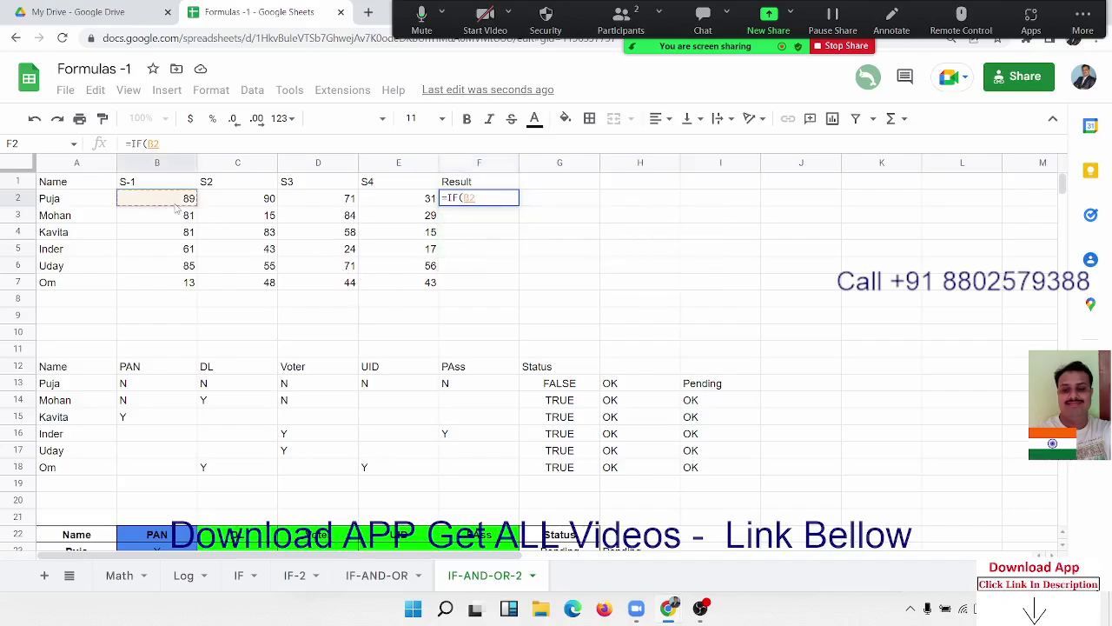
type(">")
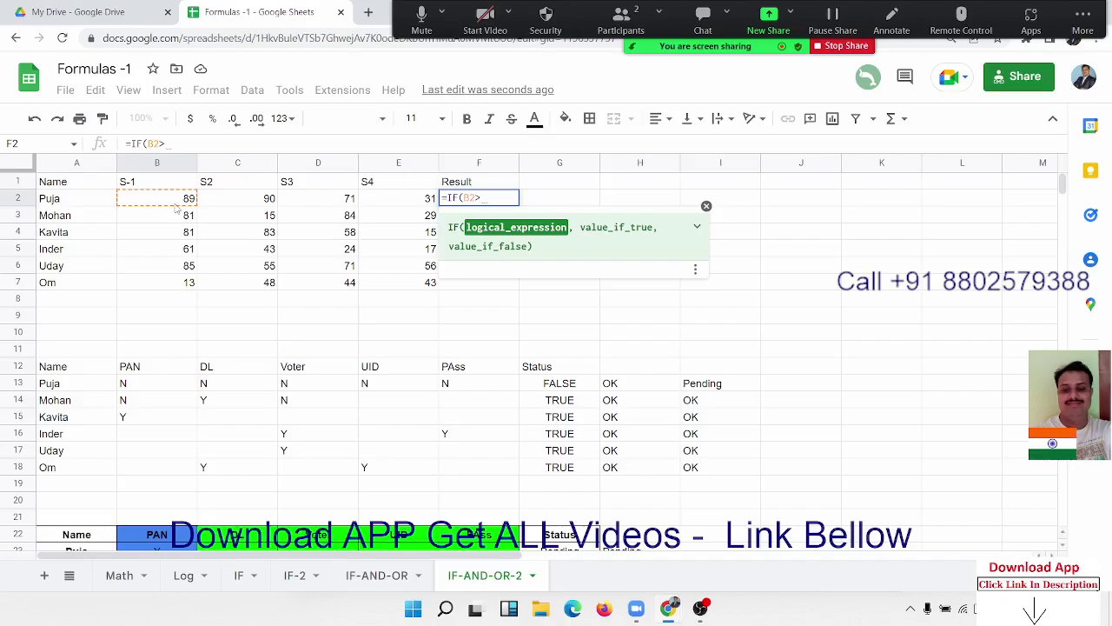
type("=30,")
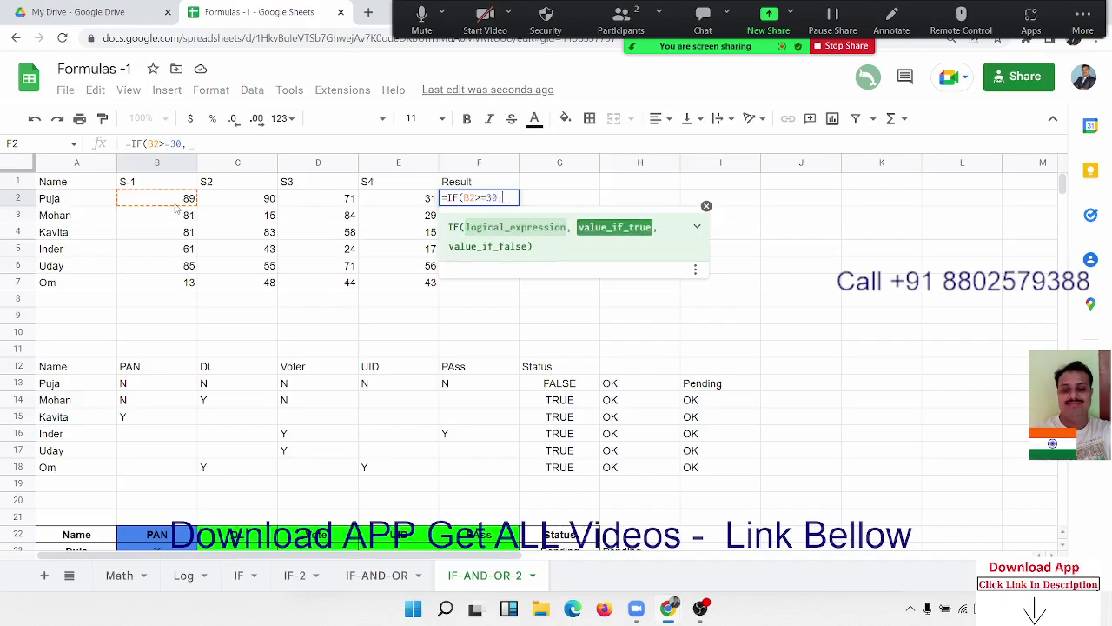
type("if")
key("Tab")
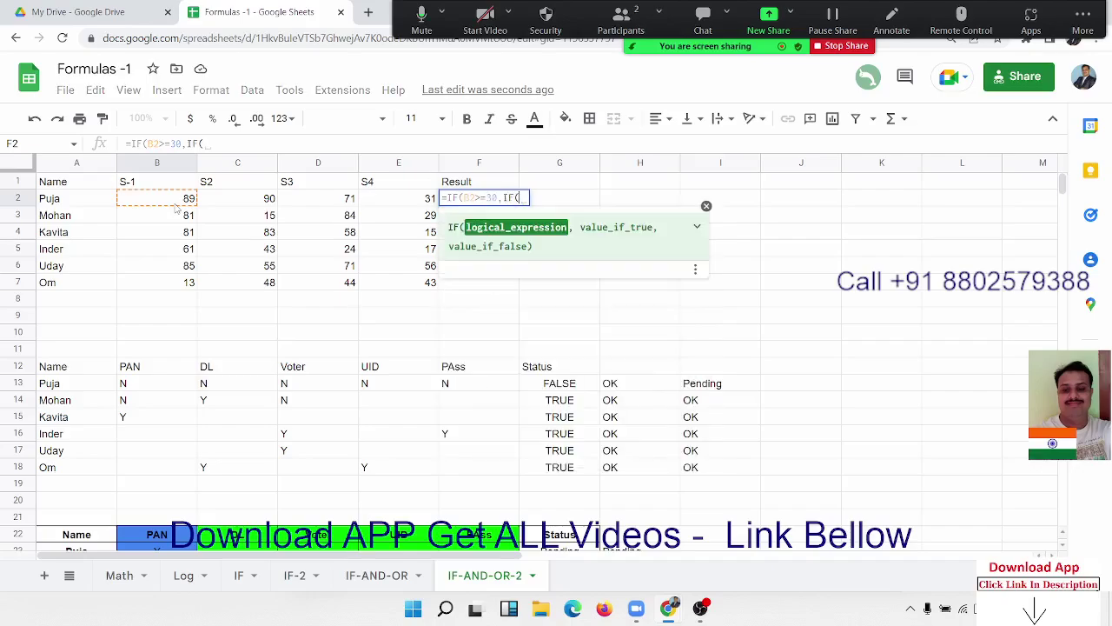
left_click(230, 204)
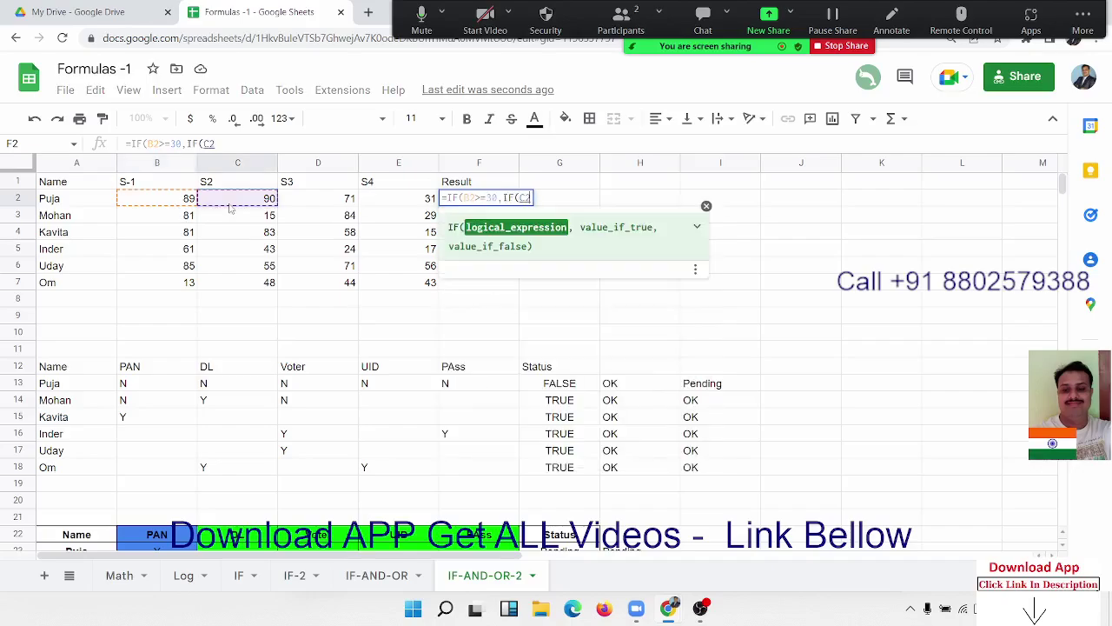
type(">")
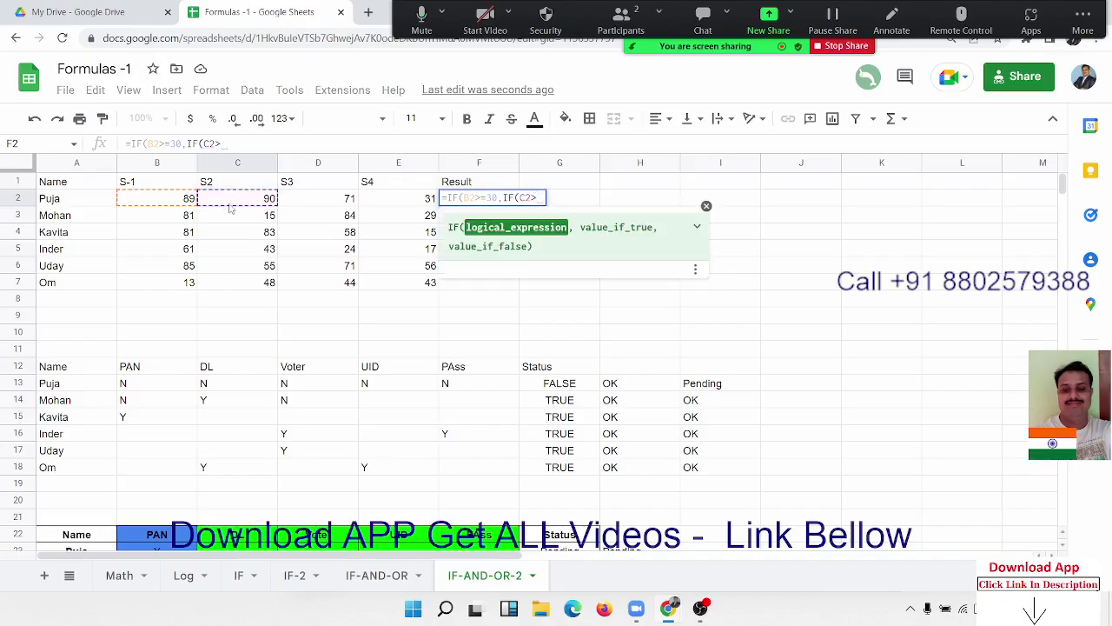
type("30,")
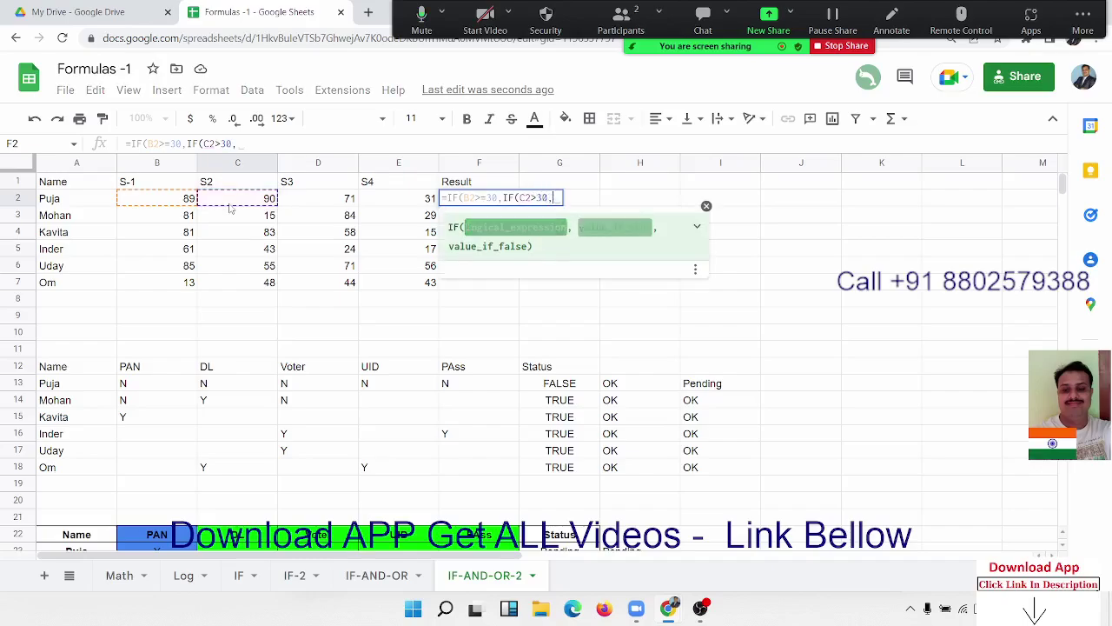
type("I")
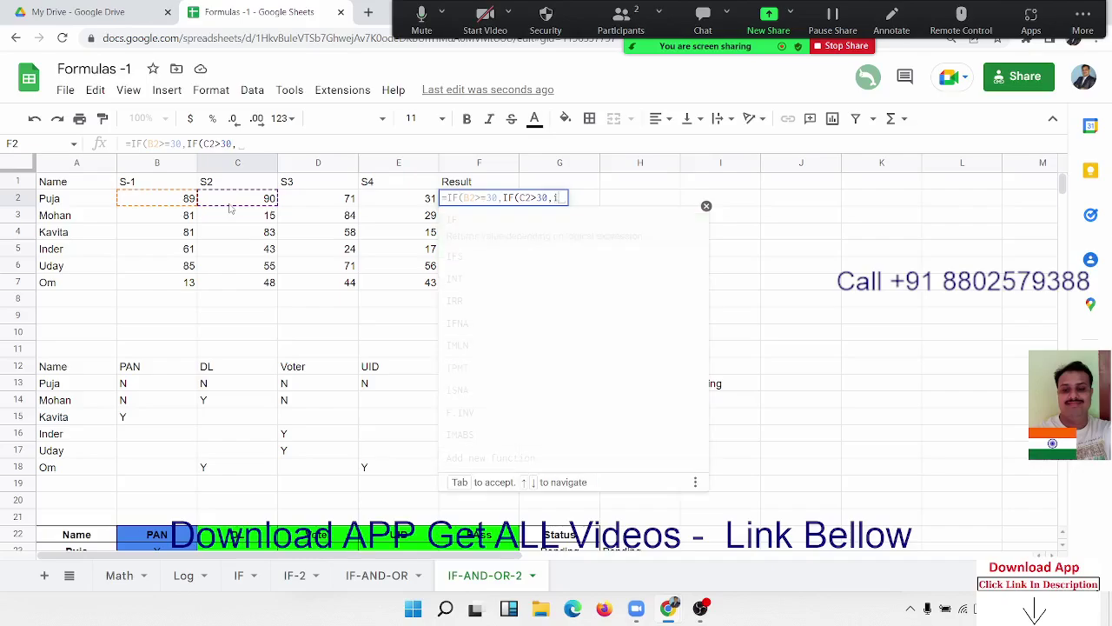
type("F(")
left_click(303, 203)
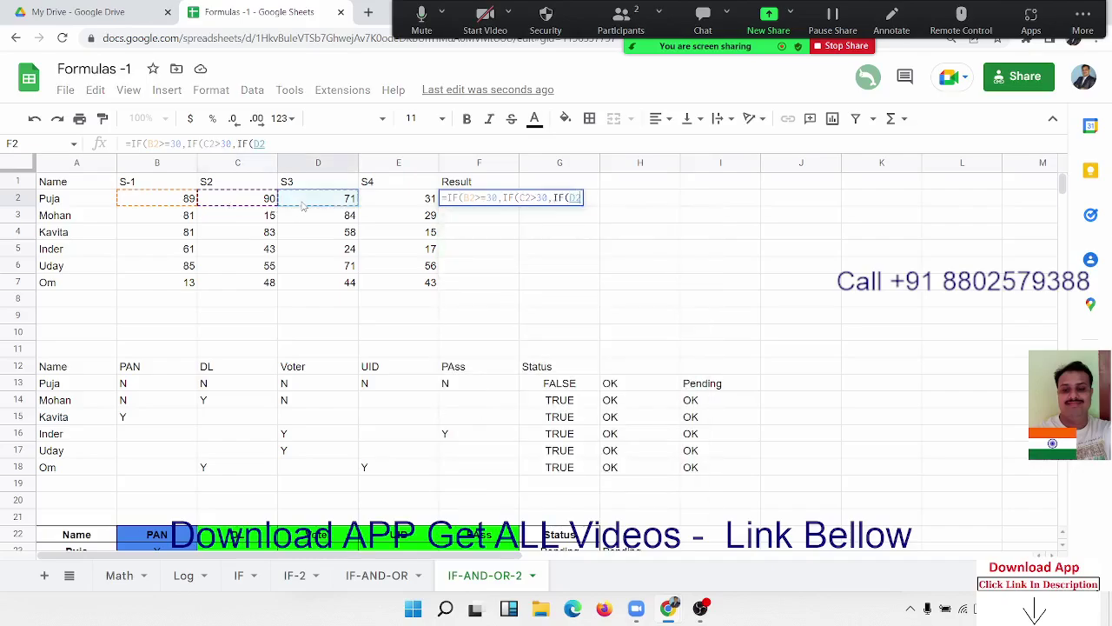
type(">=")
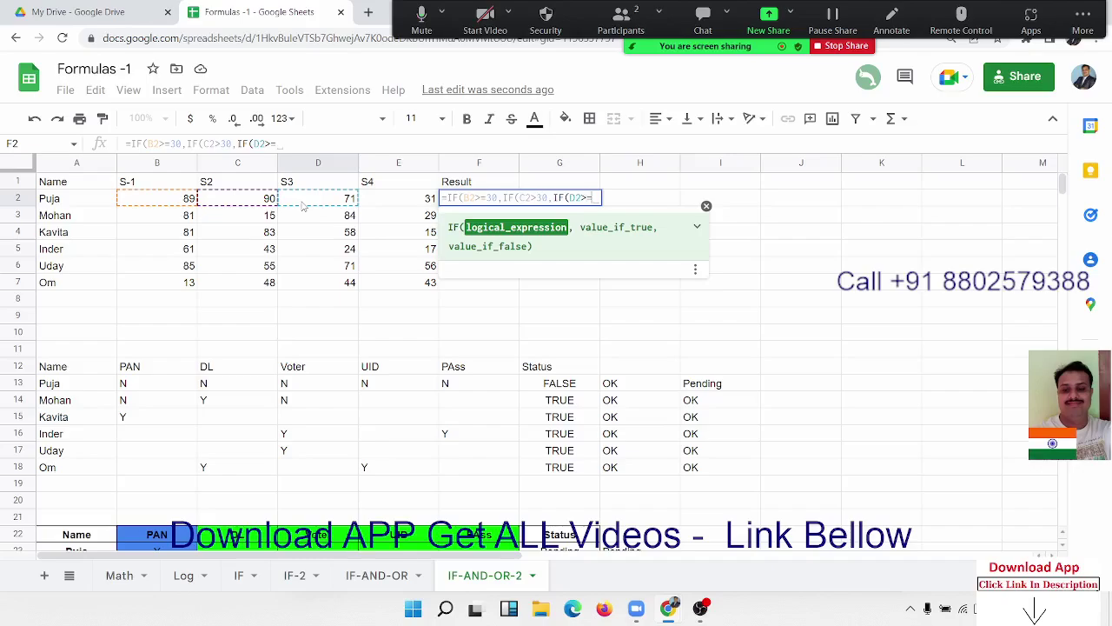
type("30,")
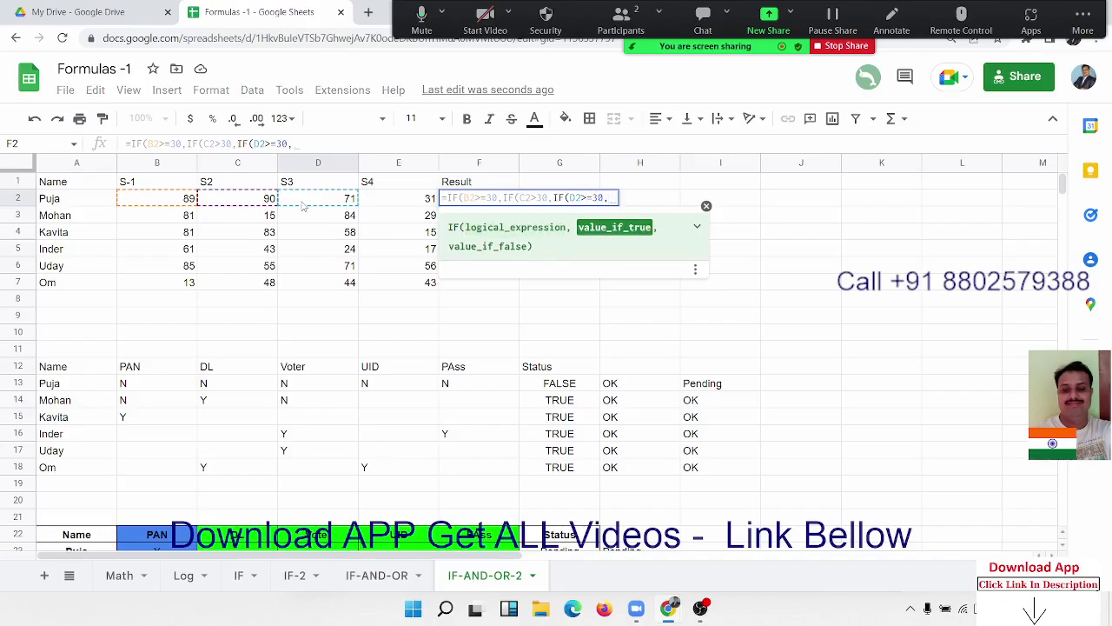
type("IF(")
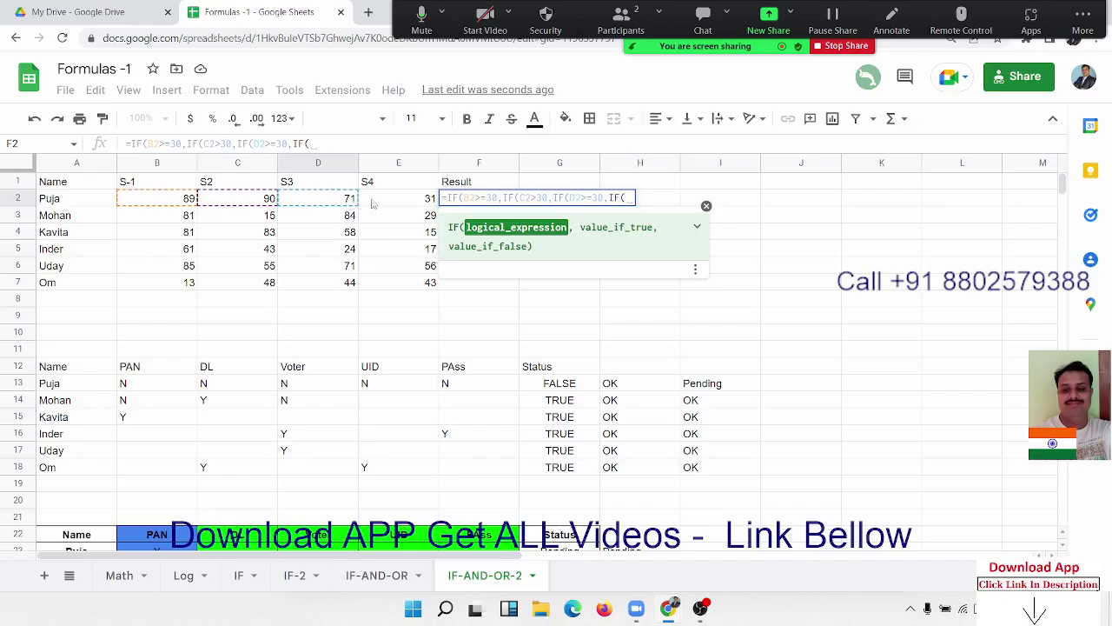
left_click(372, 204)
type(">")
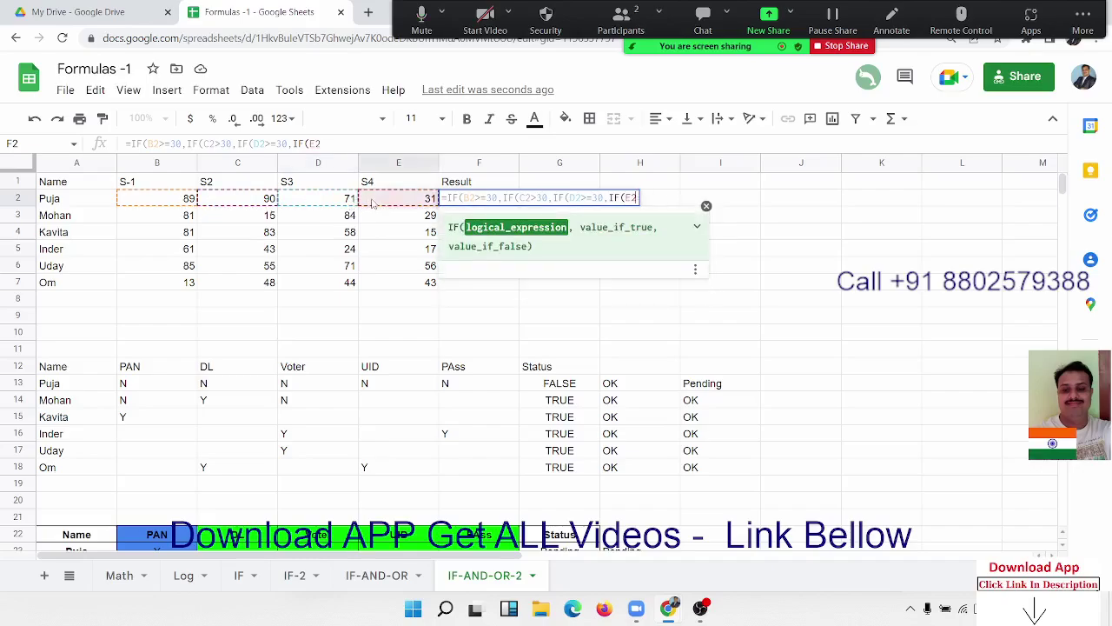
type("=3")
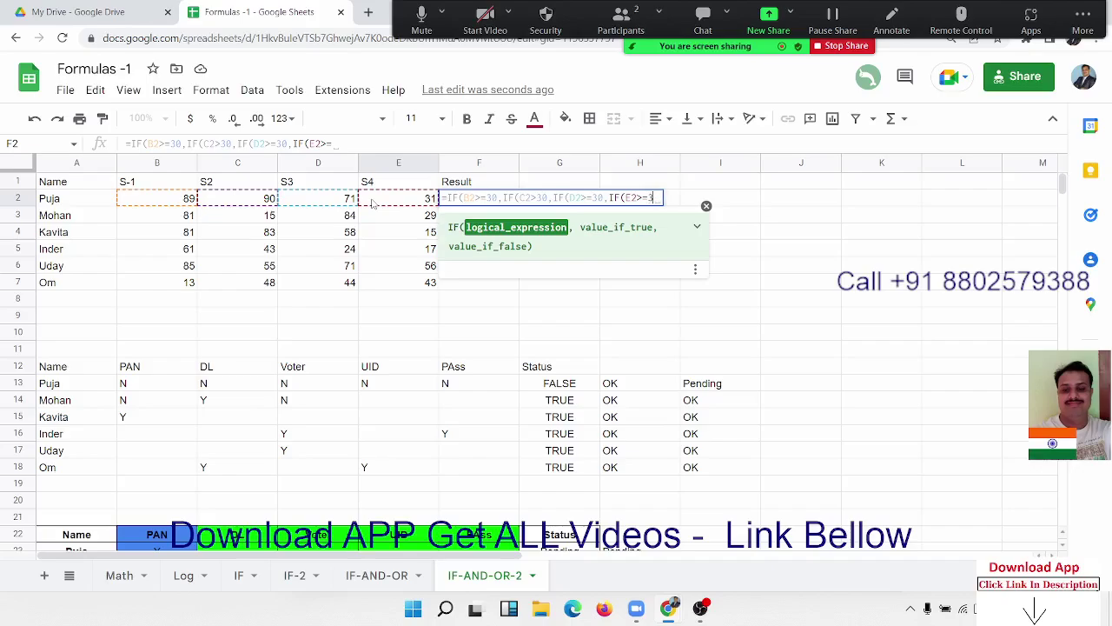
type("0,")
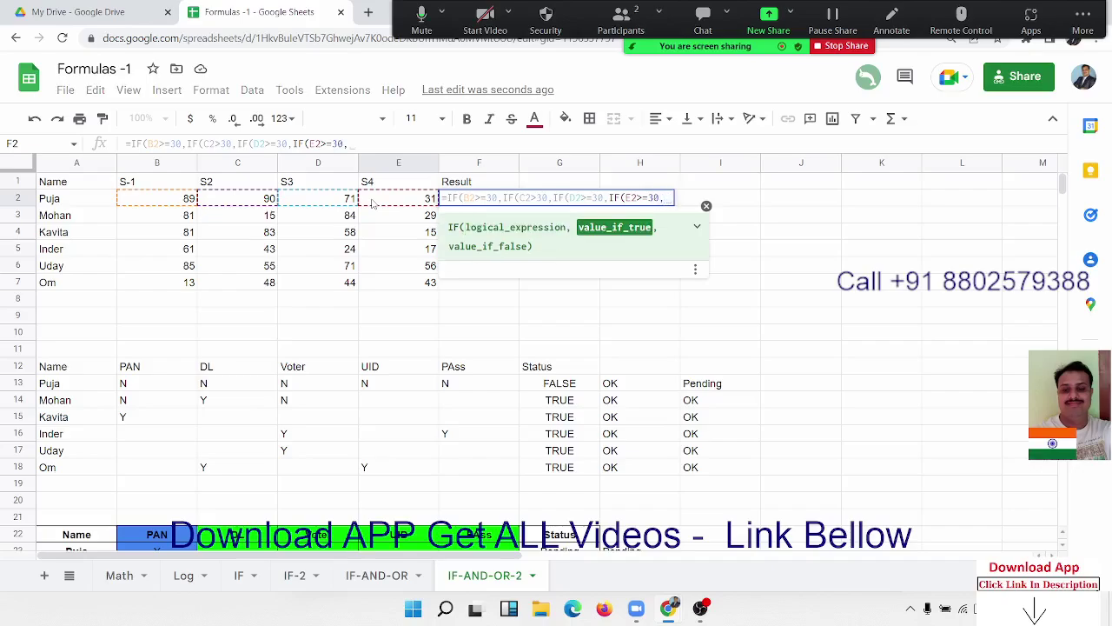
type("\"Pas")
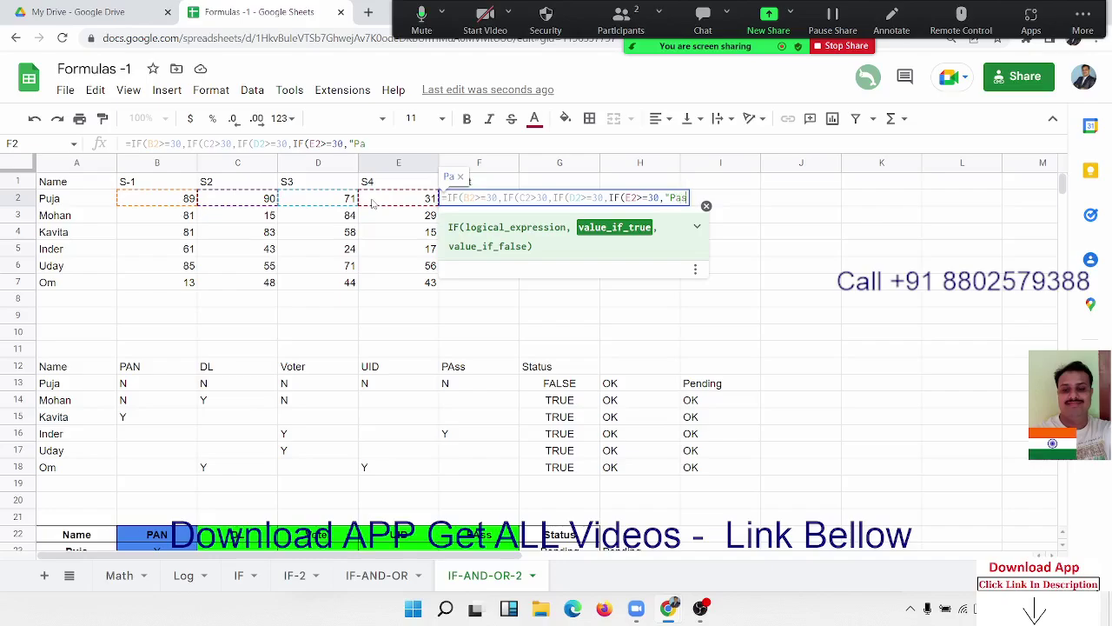
type("s\"")
type(",")
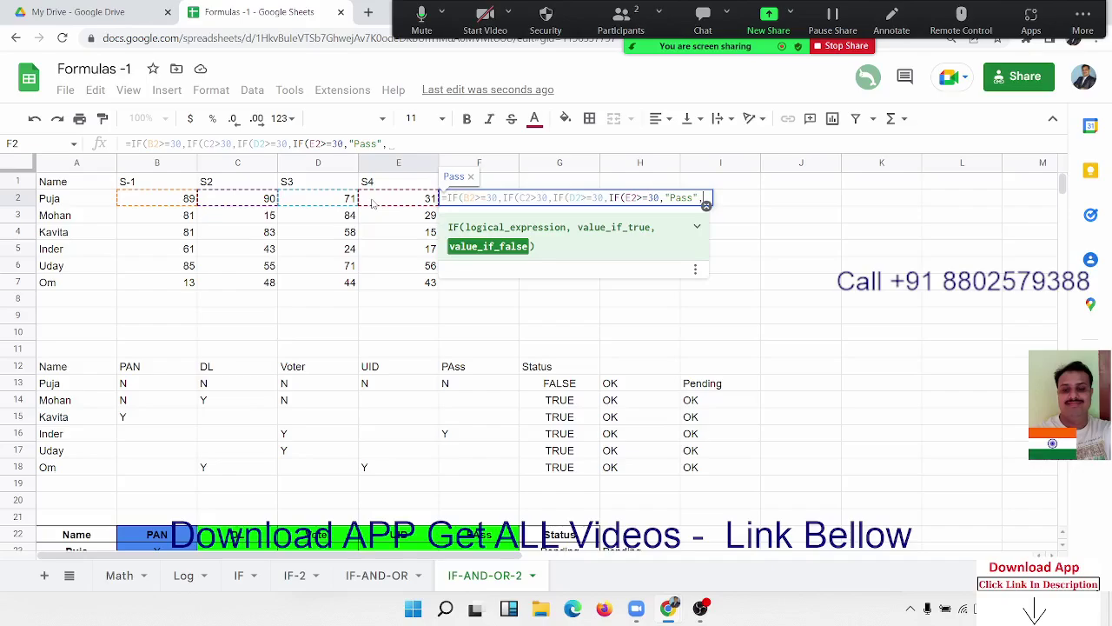
type("\"S4")
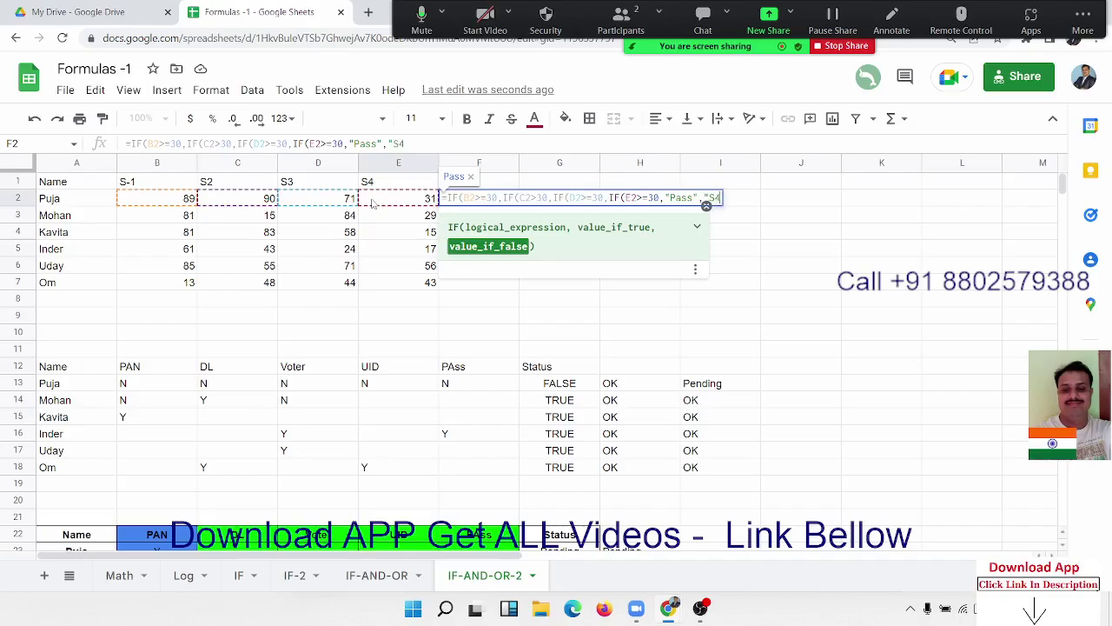
type(" Fail")
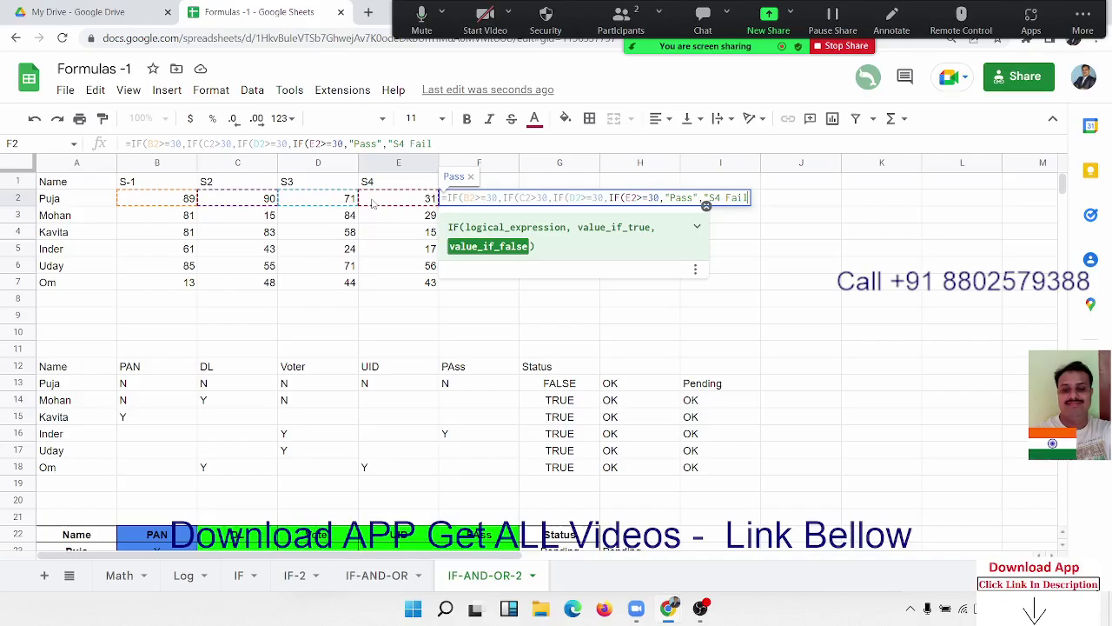
type("\")")
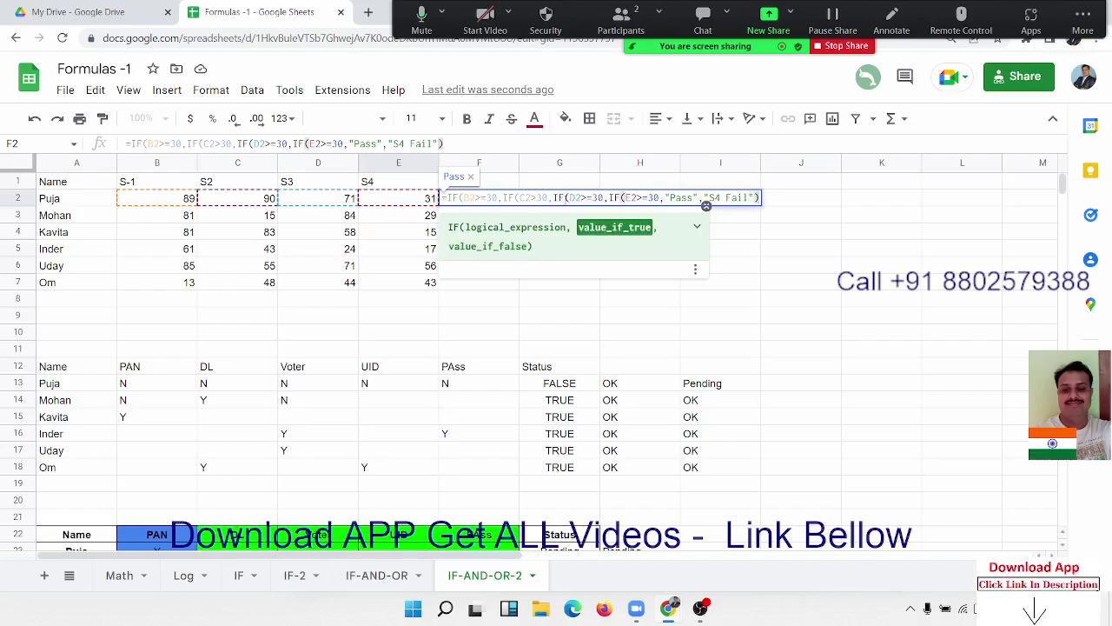
type(",")
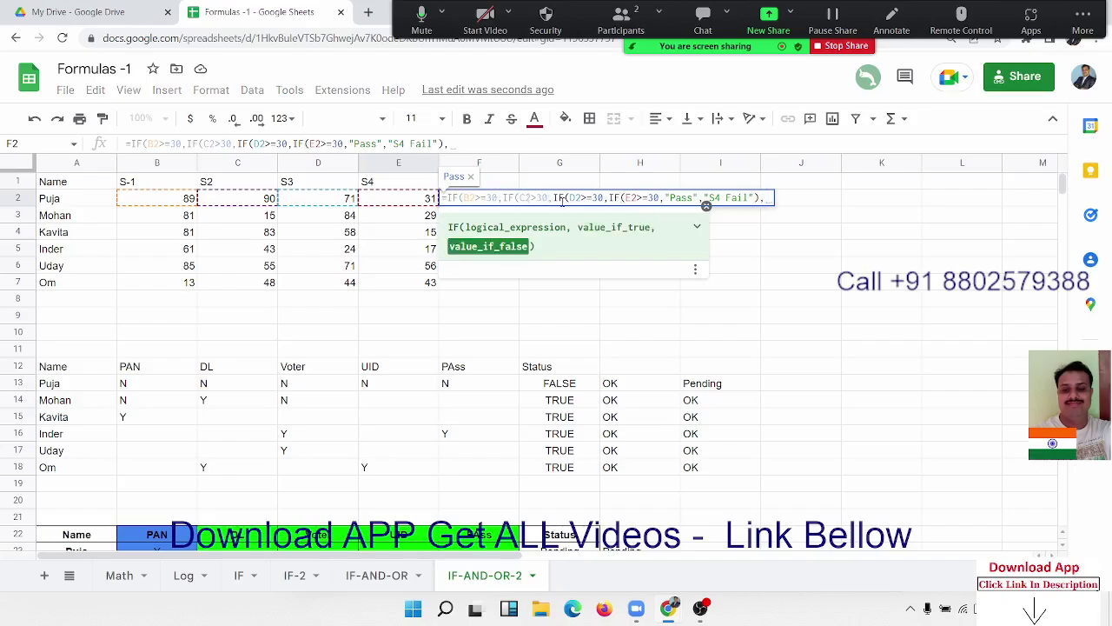
type("\"S")
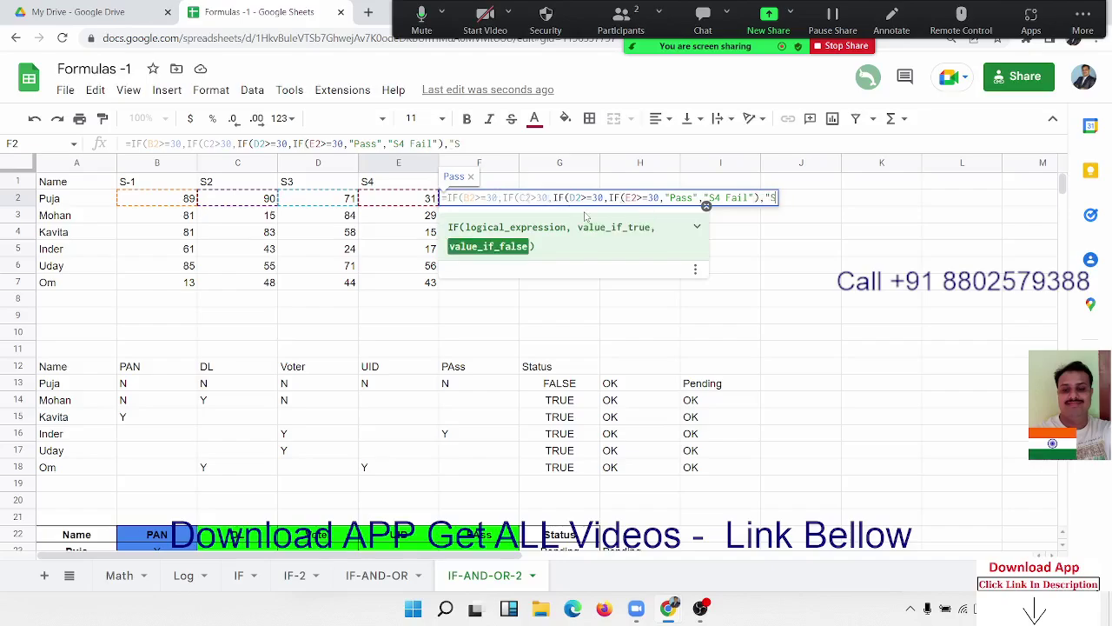
type("3")
type(" Fa")
type("il\")")
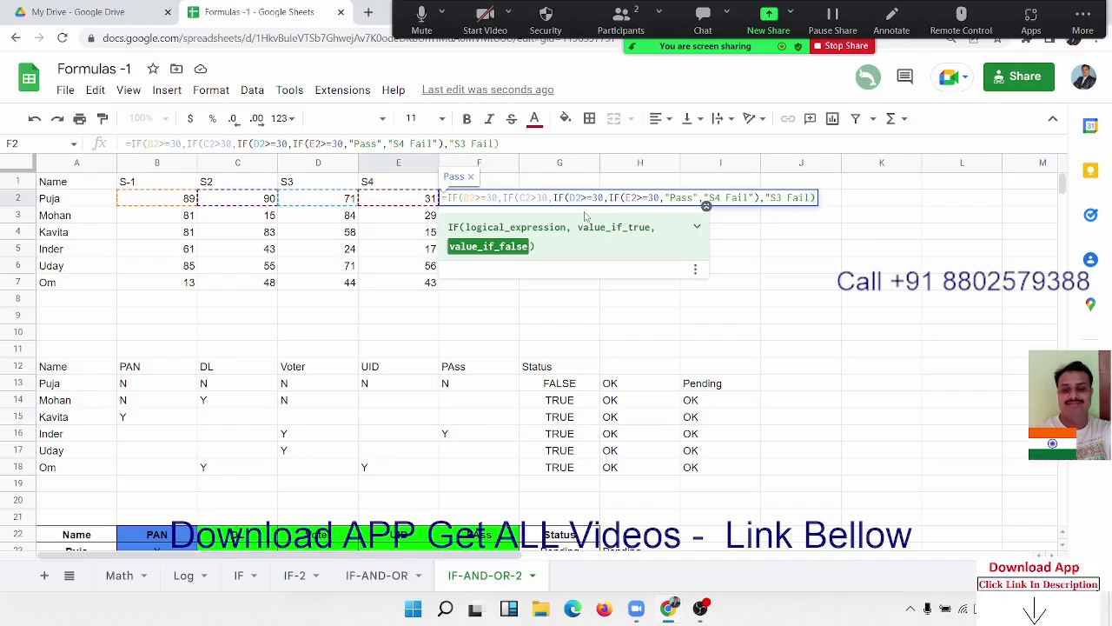
type(",\"S")
type("2 Fa")
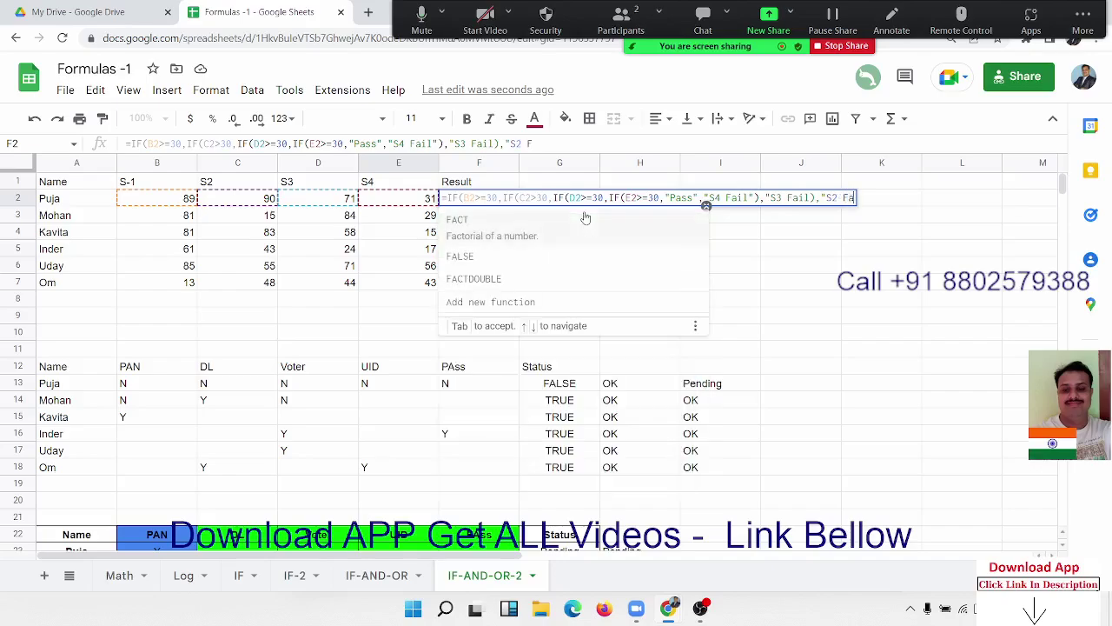
type("il\")")
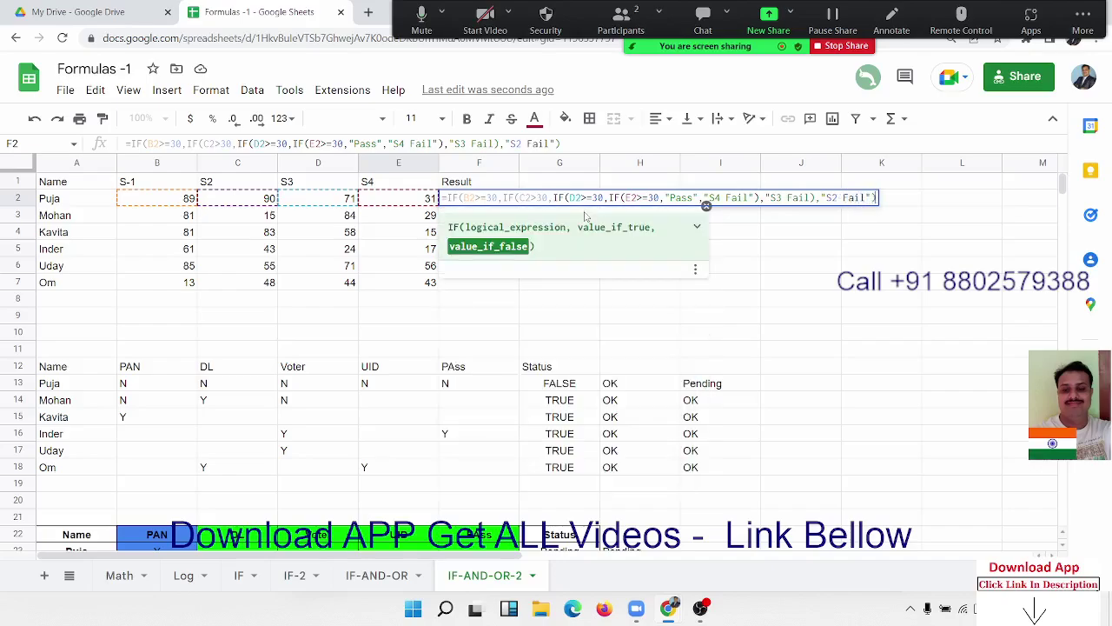
type(",\"S")
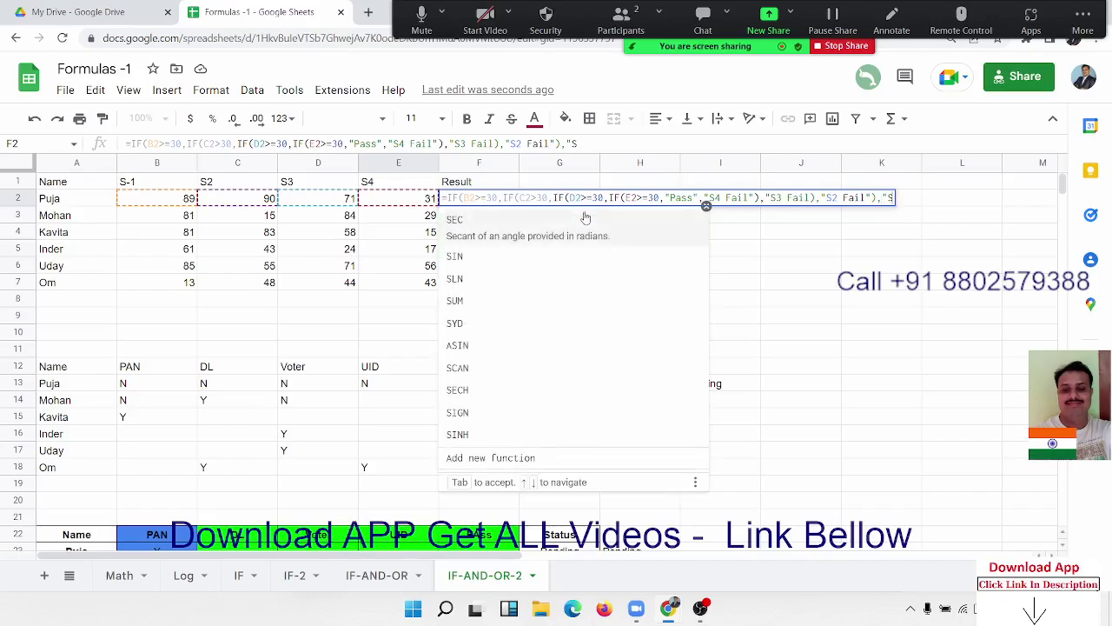
type("1 Fail")
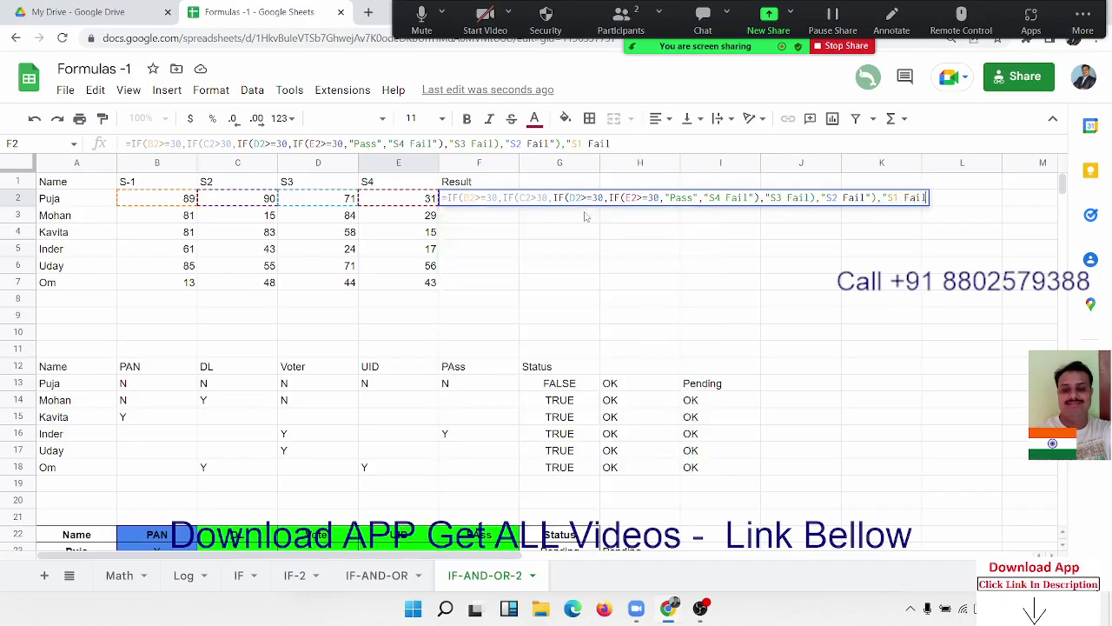
type("\")")
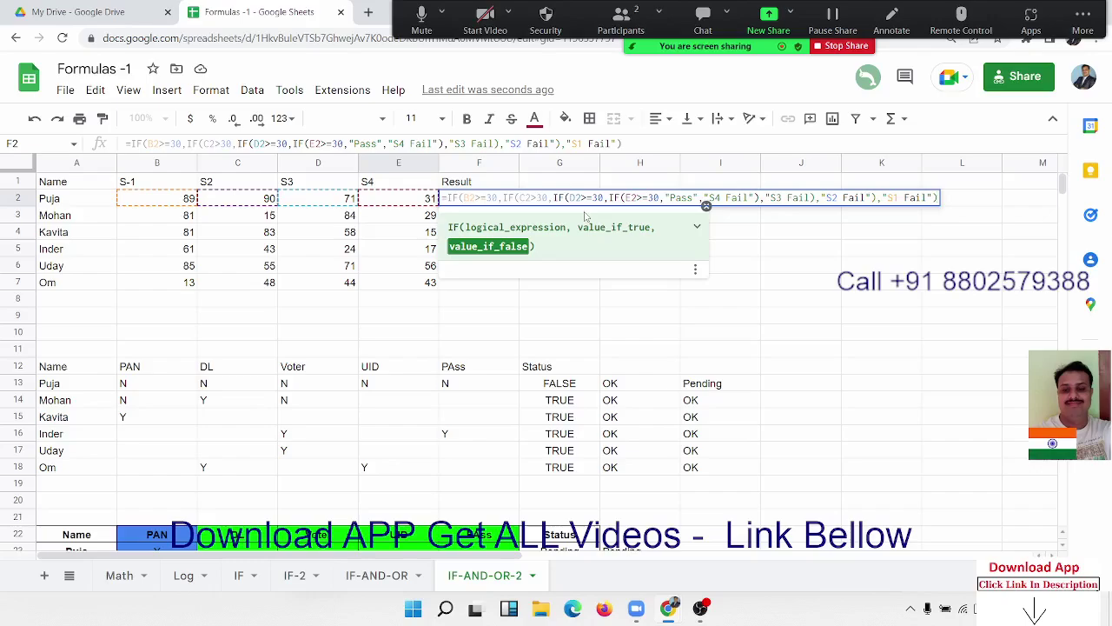
key("Return")
Inspect F2's formula arguments to locate the parse error and re-enter it
key("Up")
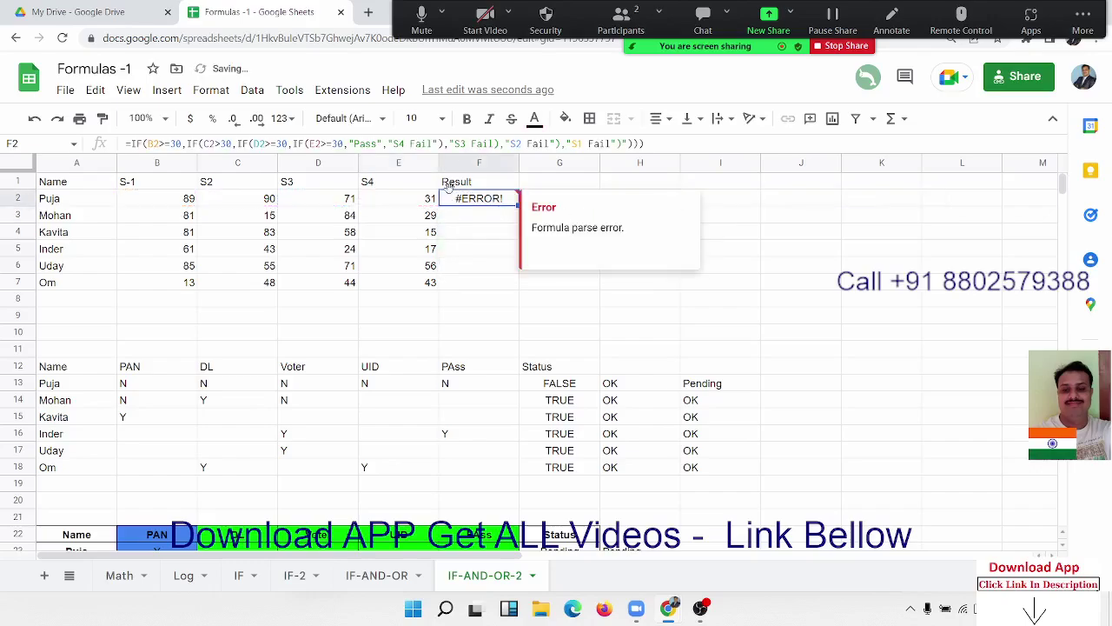
double_click(457, 198)
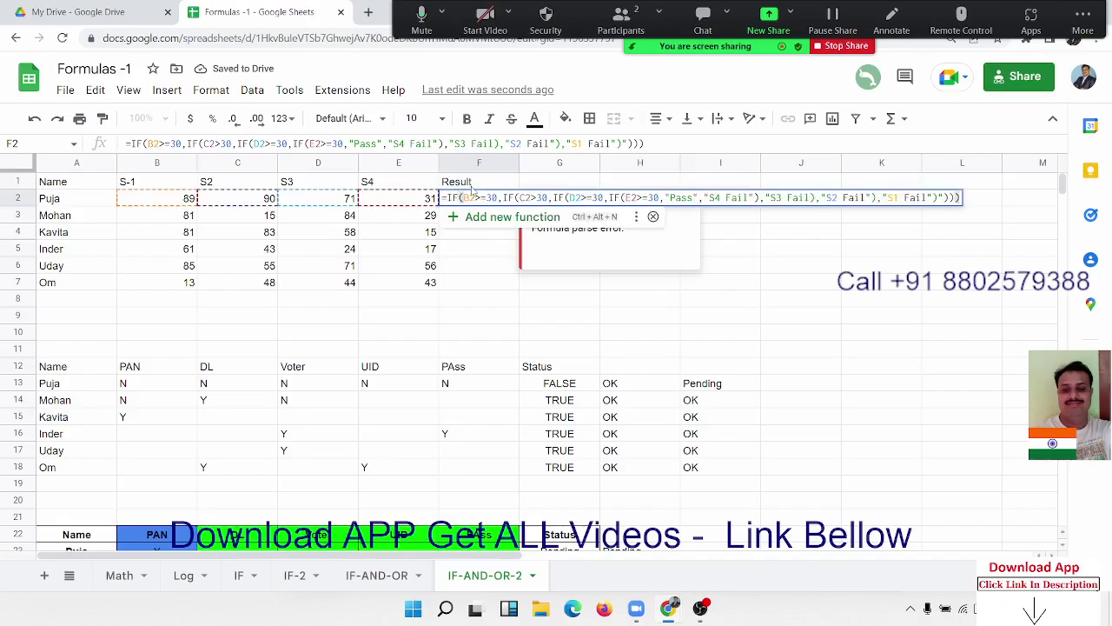
left_click(624, 198)
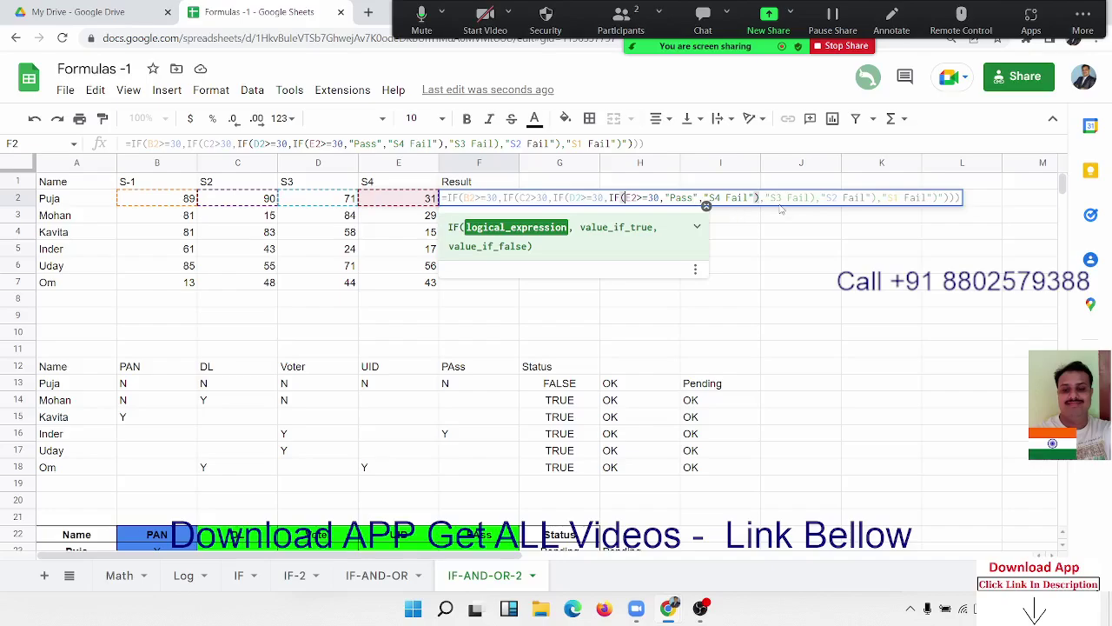
left_click(812, 199)
type("\"")
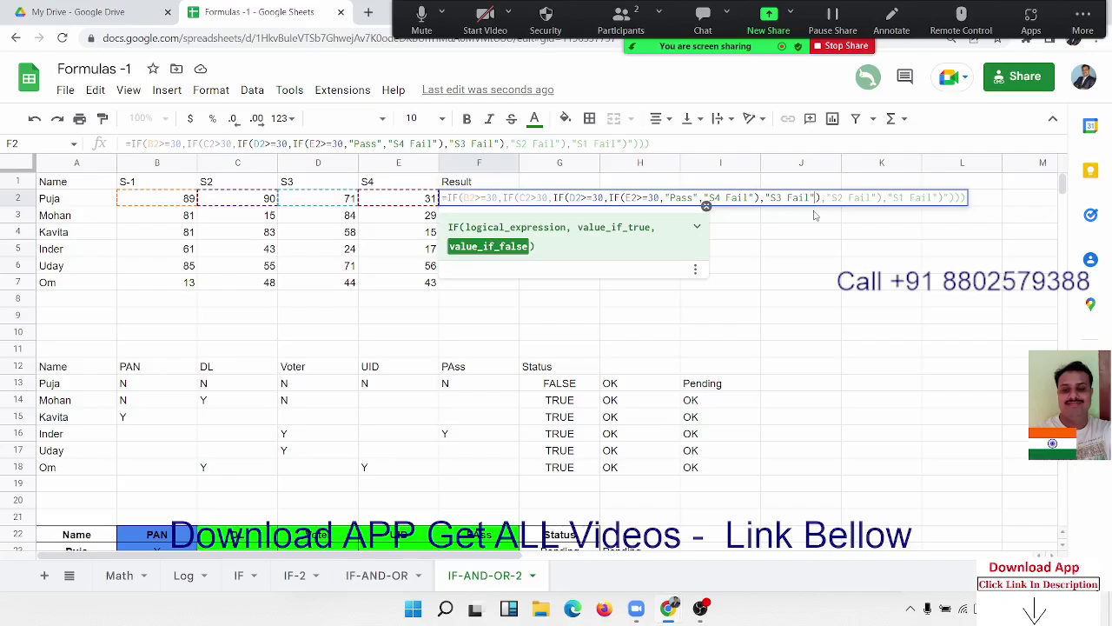
key("Return")
Delete the stray quotes and extra closing parentheses so F2 shows Pass
key("Up")
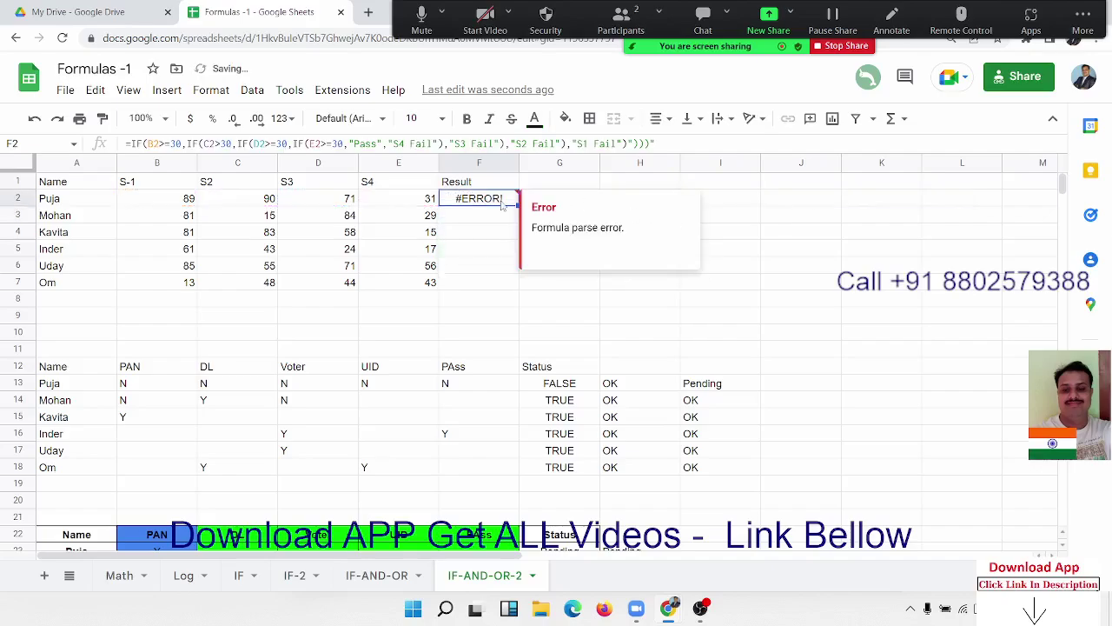
double_click(502, 204)
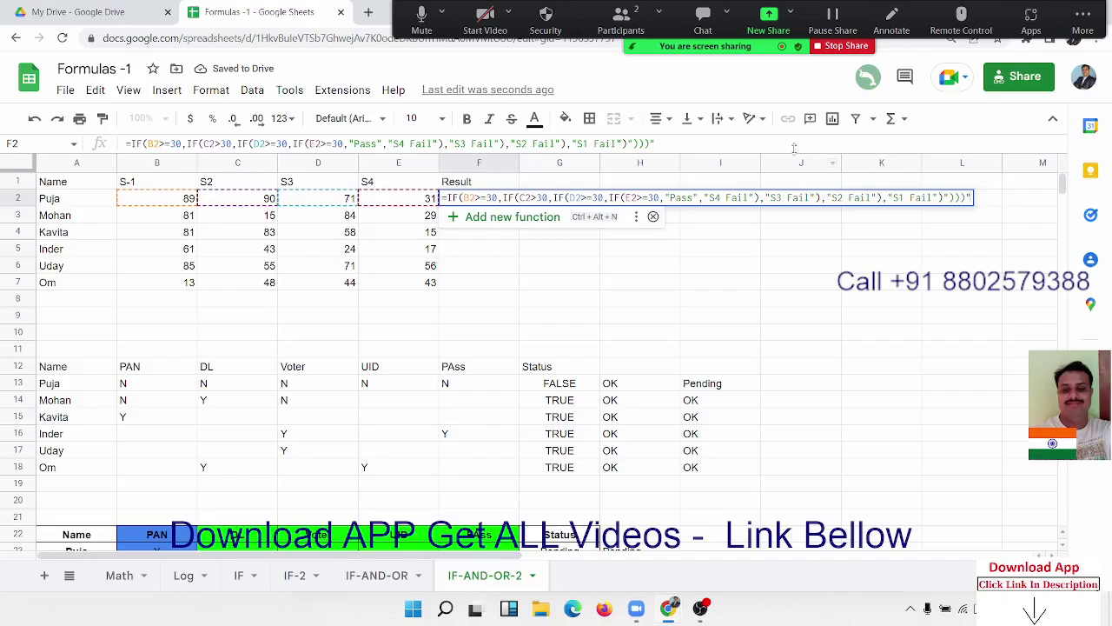
key("BackSpace")
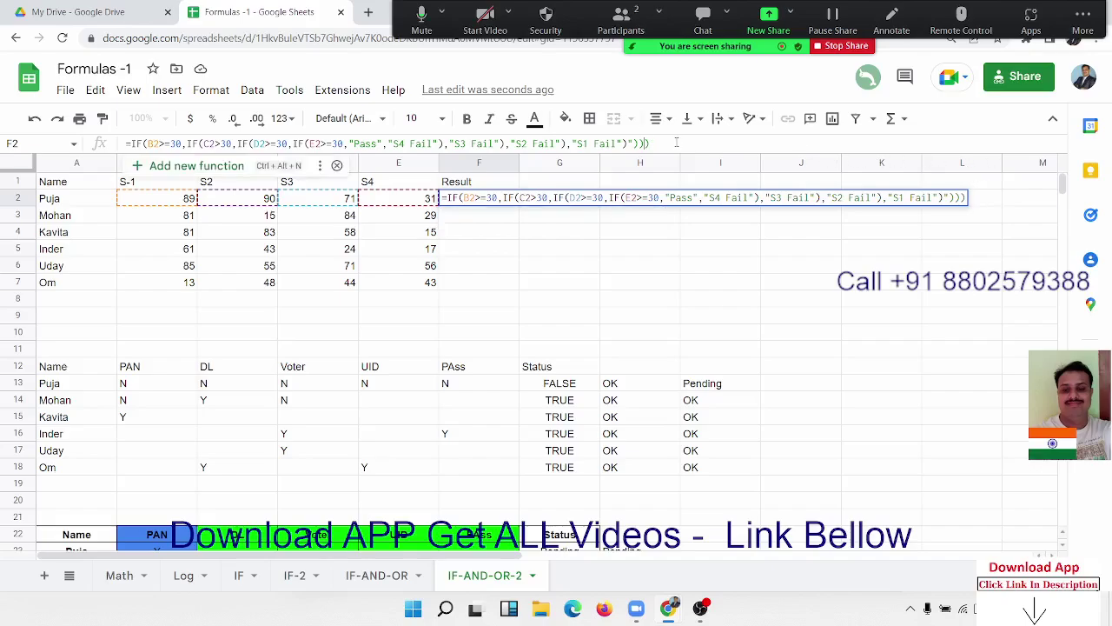
key("BackSpace")
key("Return")
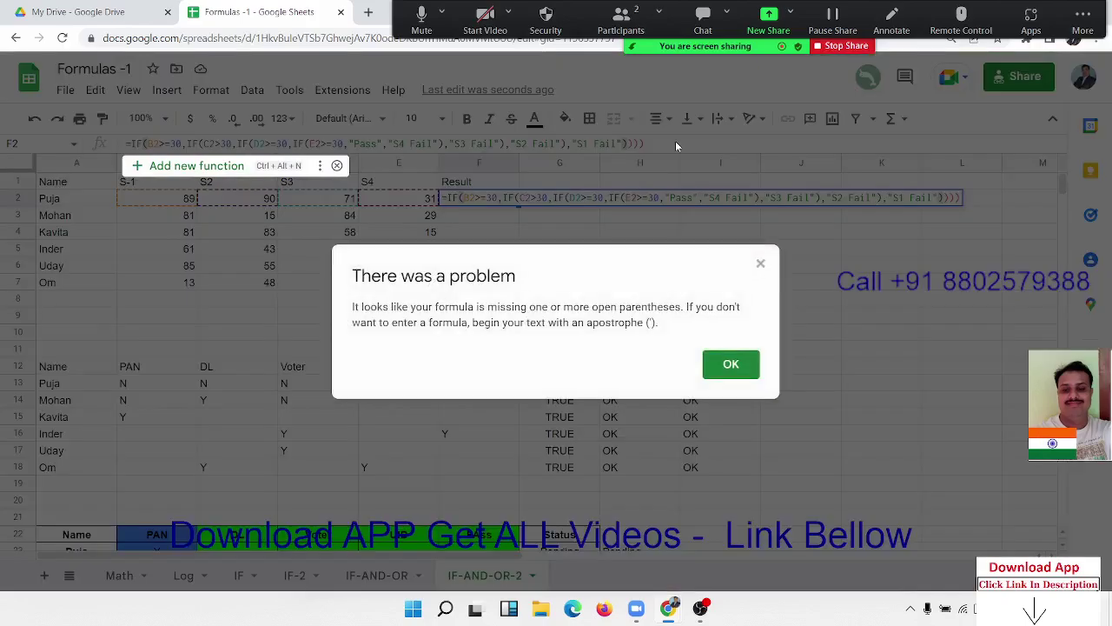
key("Return")
key("BackSpace")
key("BackSpace")
key("BackSpace")
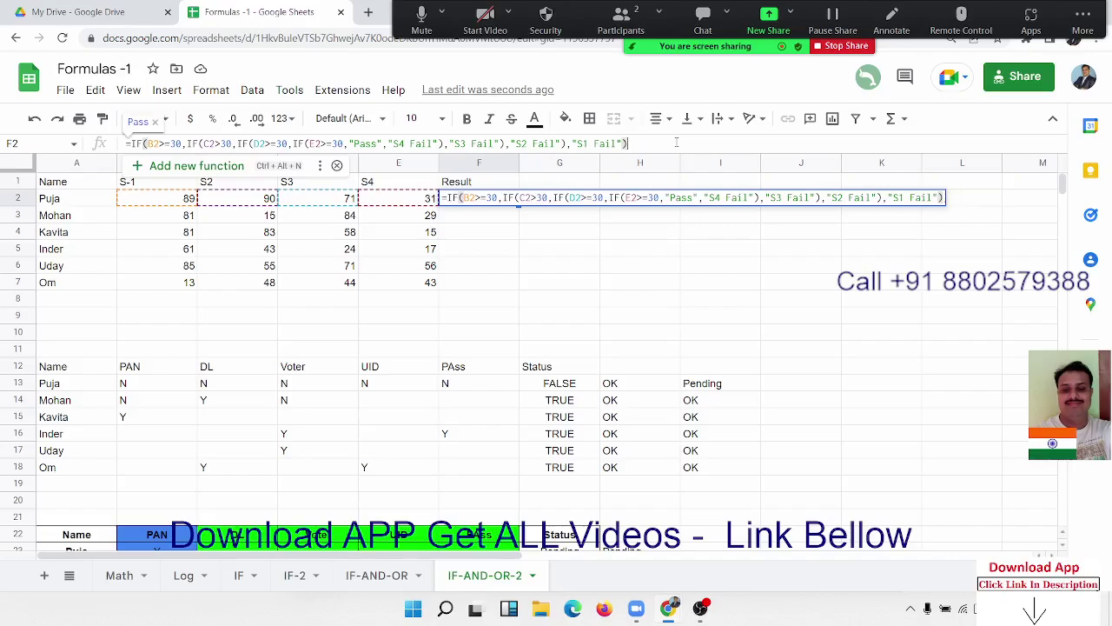
key("Return")
key("Up")
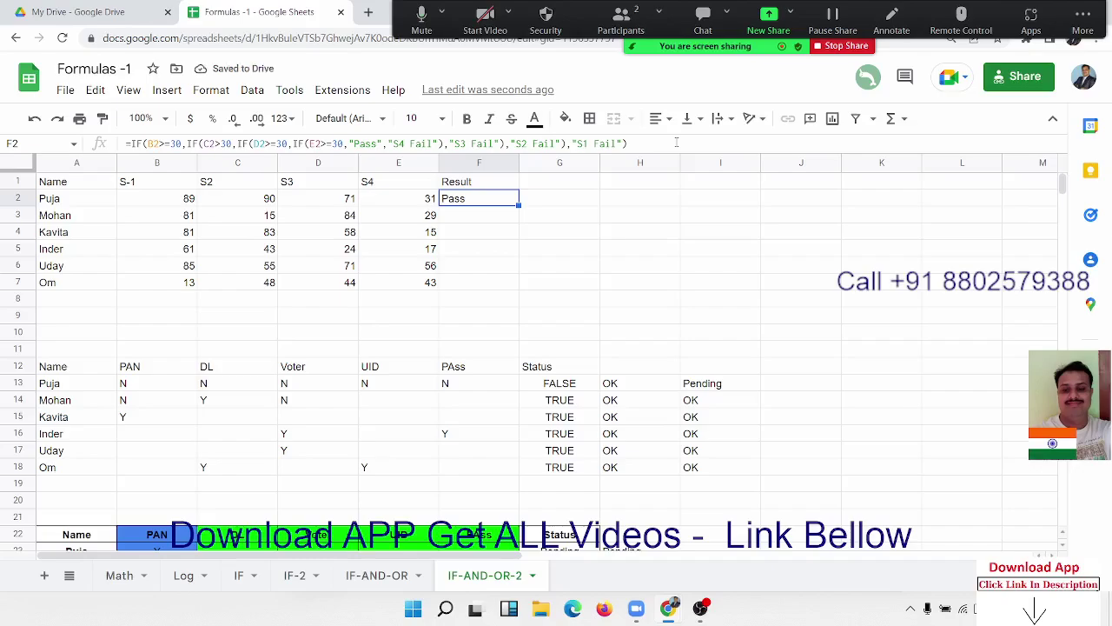
Display F2's full nested IF formula and turn on Zoom's Annotate tools
double_click(483, 198)
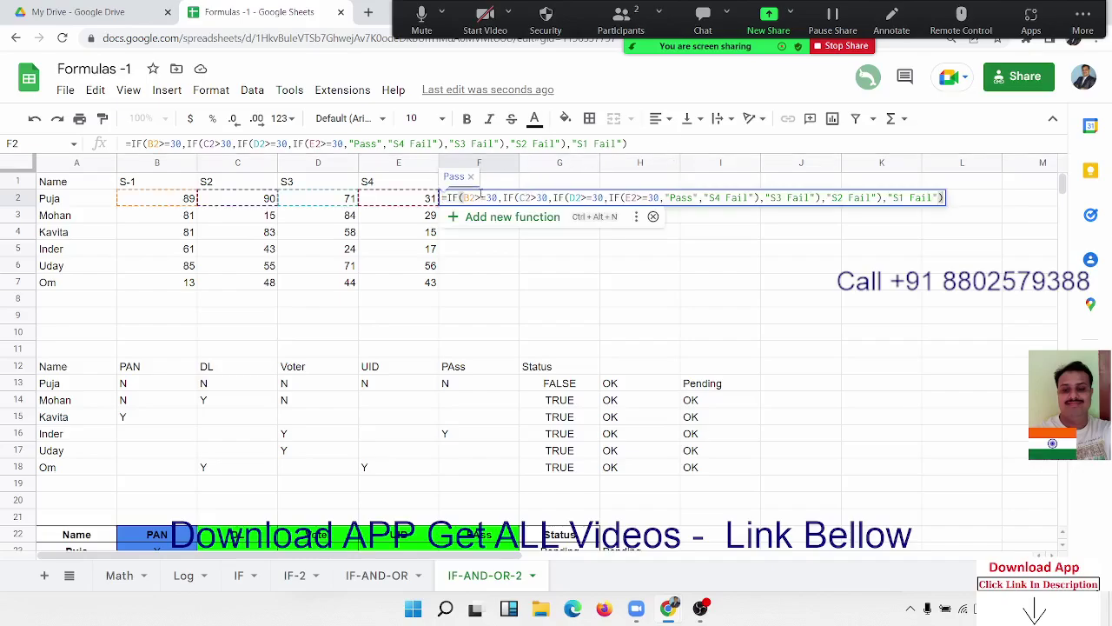
left_click(891, 16)
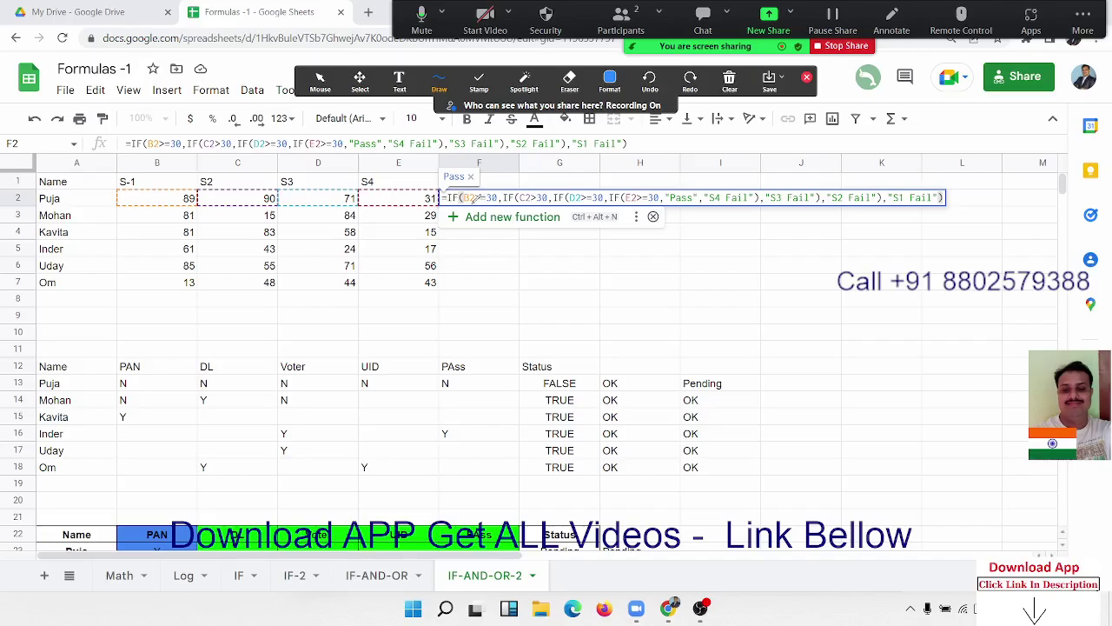
Draw arcs pairing each B2–E2 condition in F2's formula with its result, then Clear My Drawings
left_click_drag(476, 203, 522, 182)
mouse_move(485, 202)
left_mouse_down()
mouse_move(867, 388)
mouse_move(928, 207)
left_mouse_up()
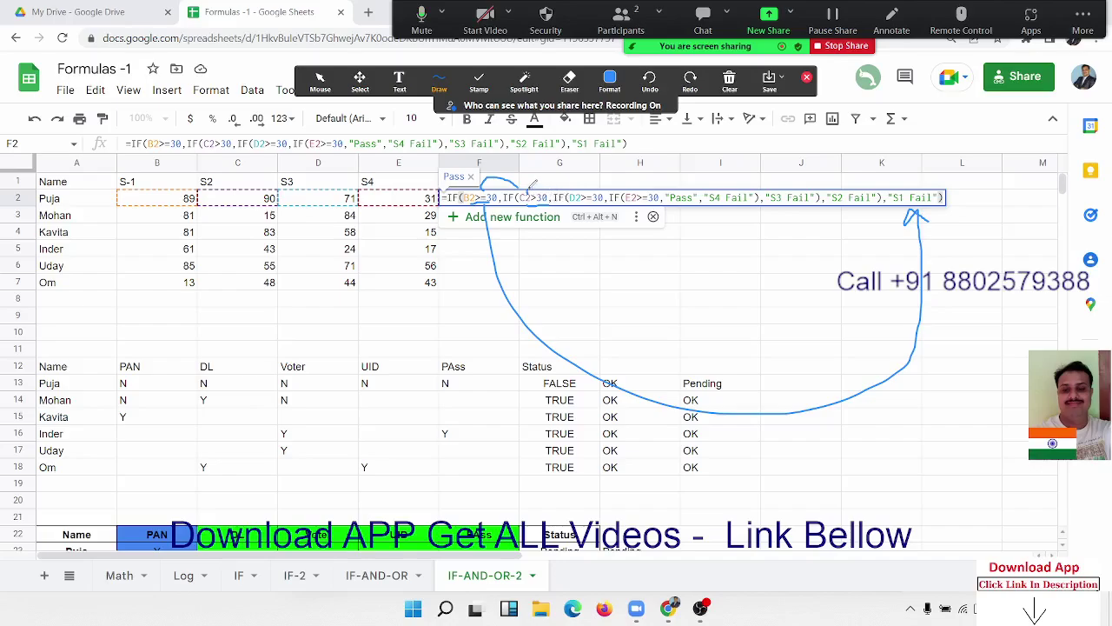
left_click_drag(526, 186, 856, 198)
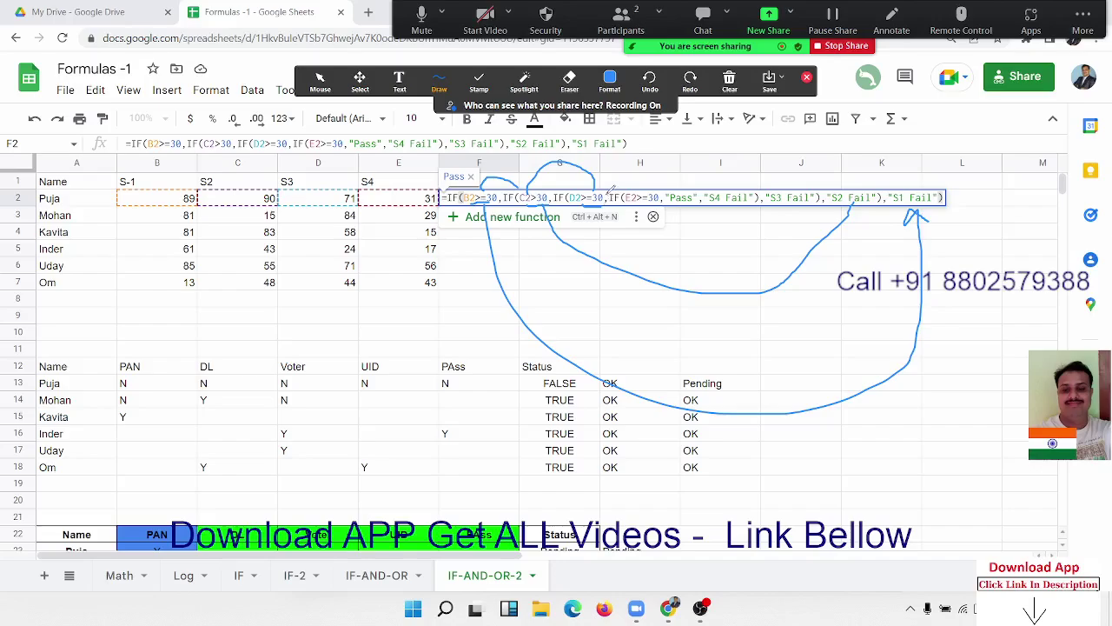
left_click_drag(599, 193, 793, 198)
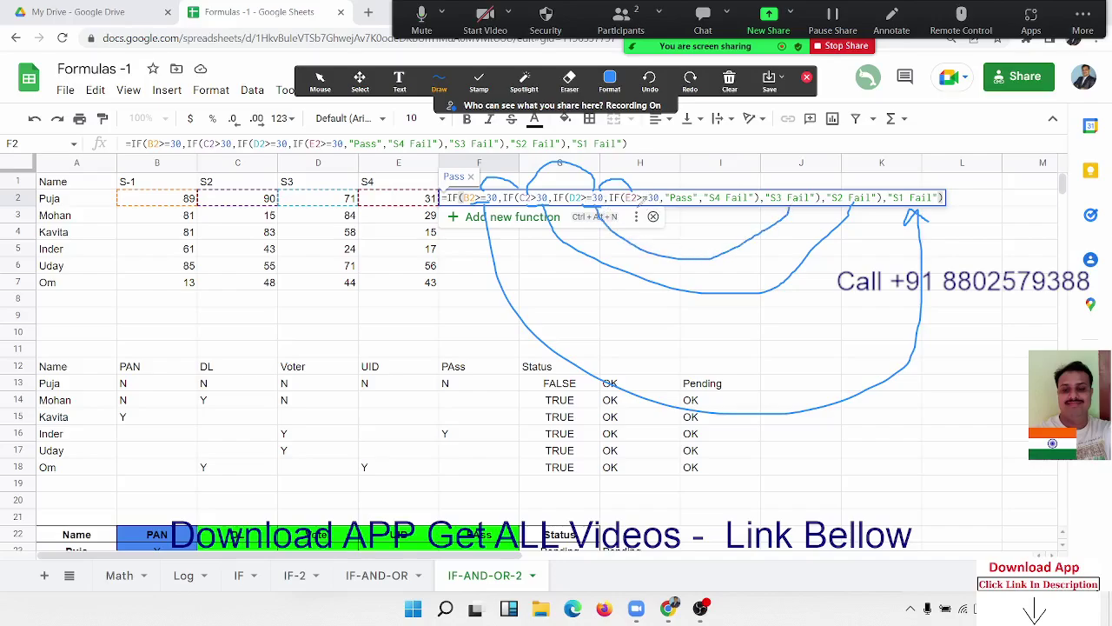
mouse_move(647, 190)
left_mouse_down()
mouse_move(685, 186)
mouse_move(735, 212)
left_mouse_up()
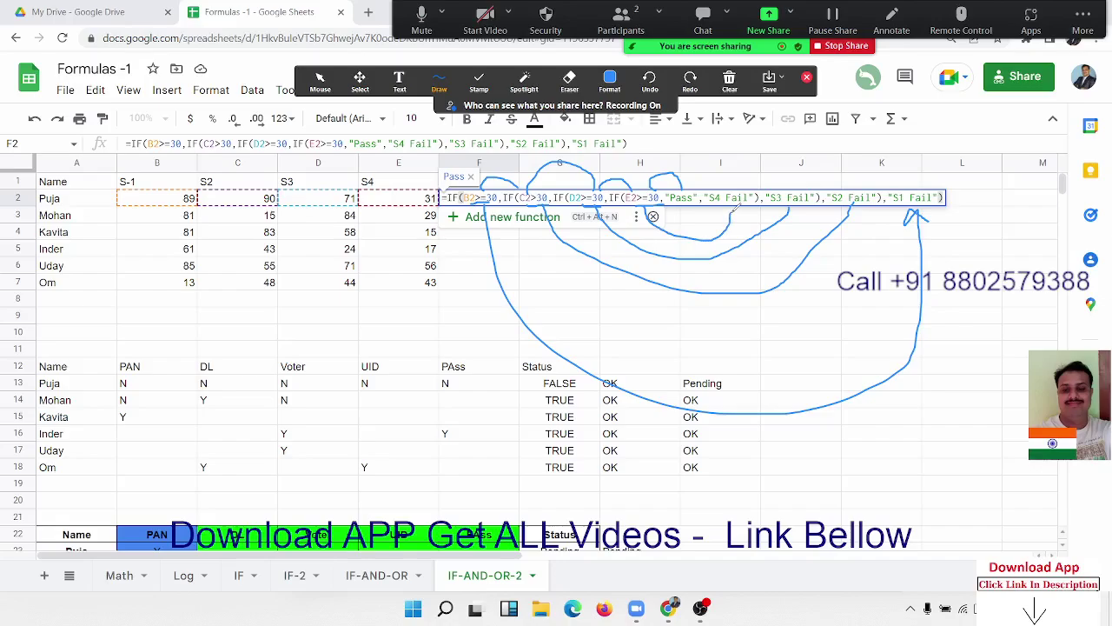
left_click(734, 83)
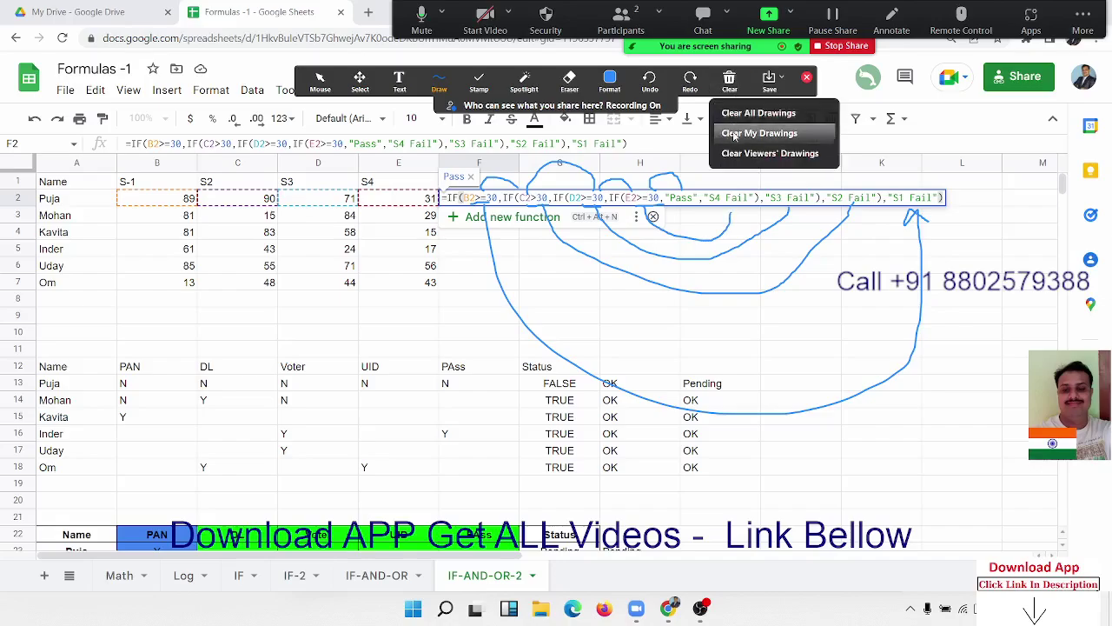
left_click(757, 133)
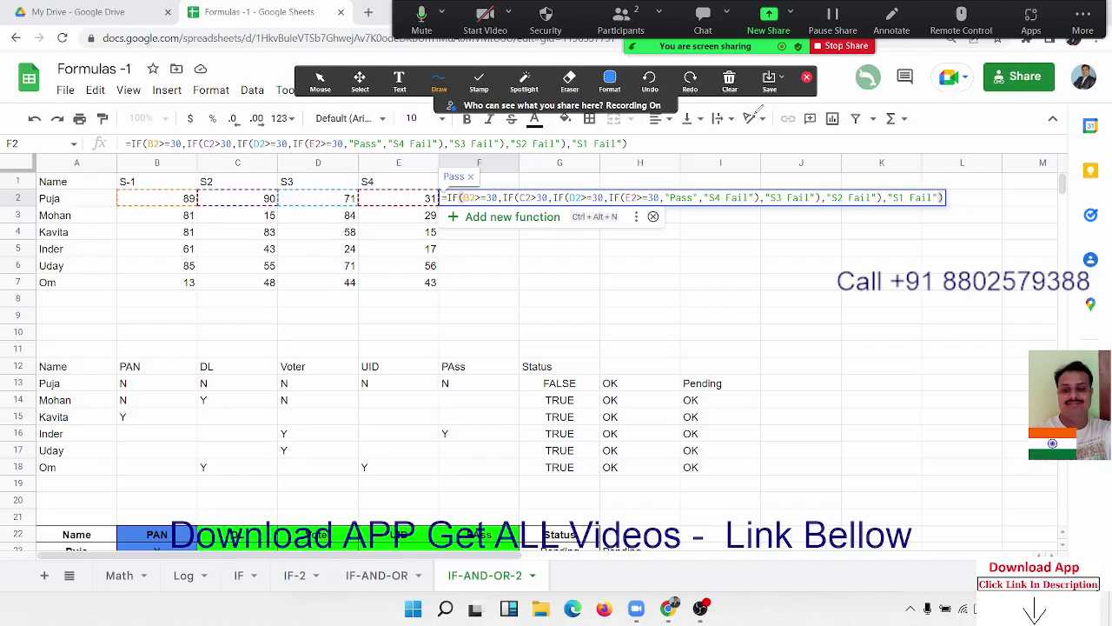
Close the annotation toolbar, commit F2's formula and fill it down to F7
left_click(807, 77)
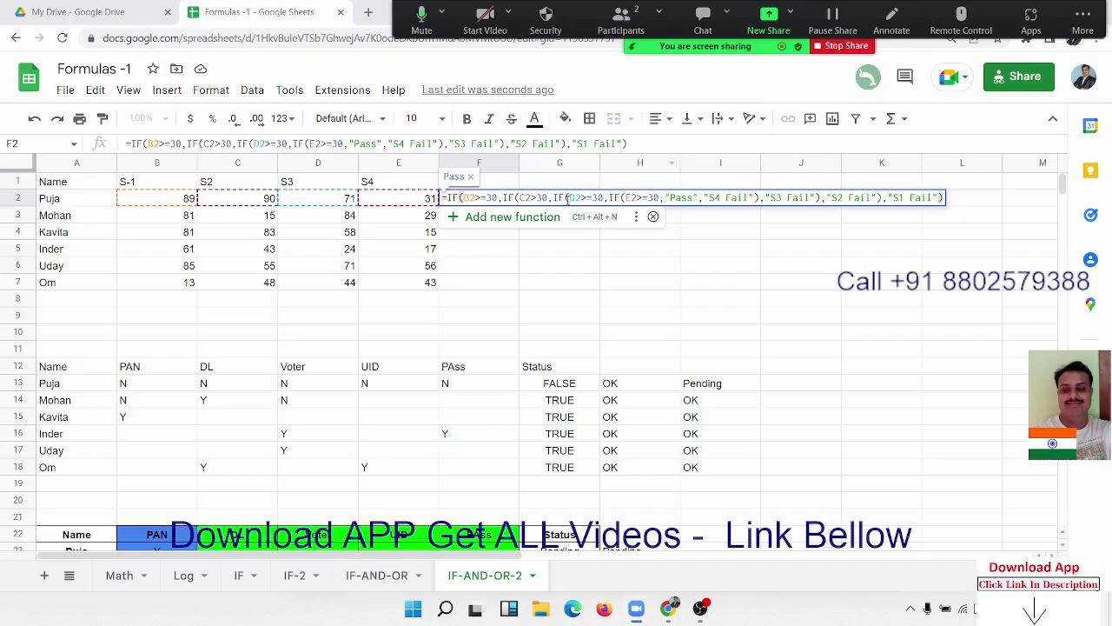
key("Return")
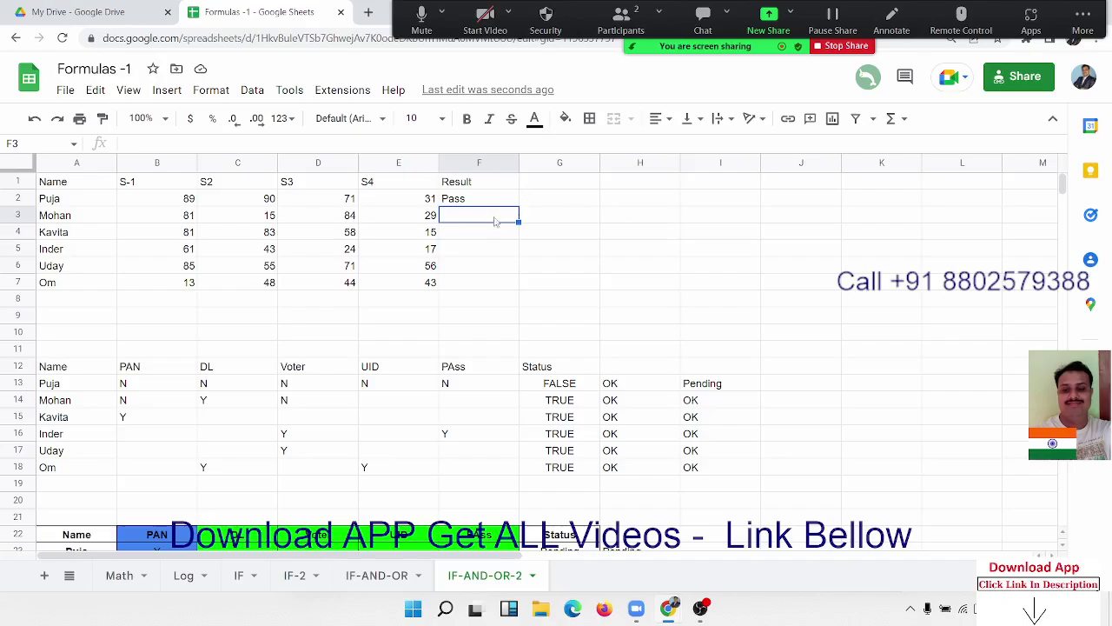
left_click(497, 204)
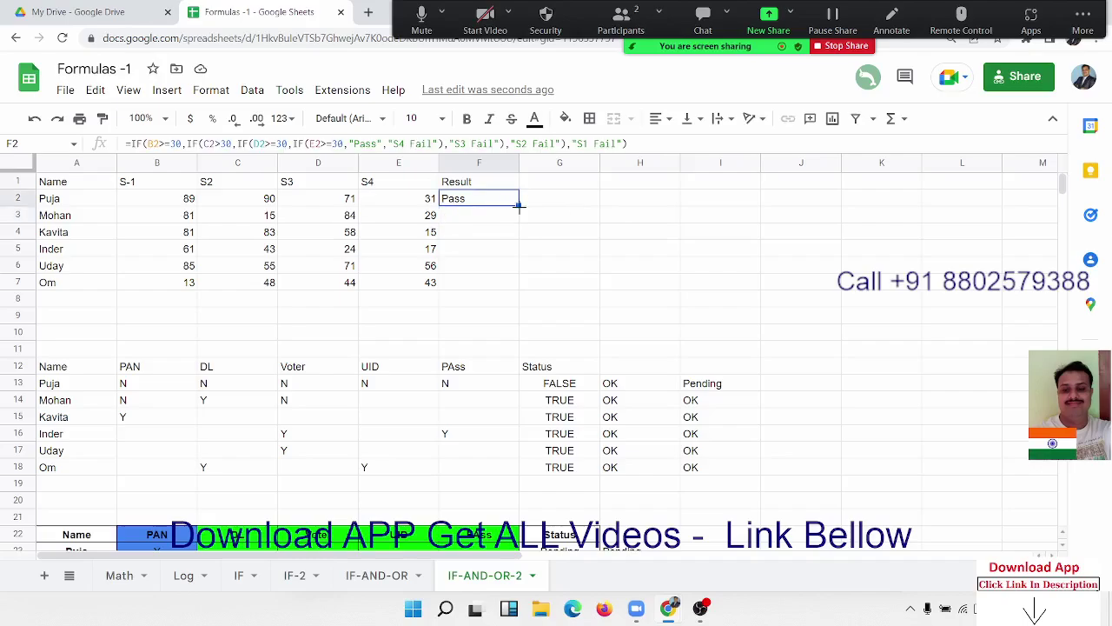
double_click(519, 206)
Check the formula copied into F7 and settle on the empty cell B8
left_click(175, 308)
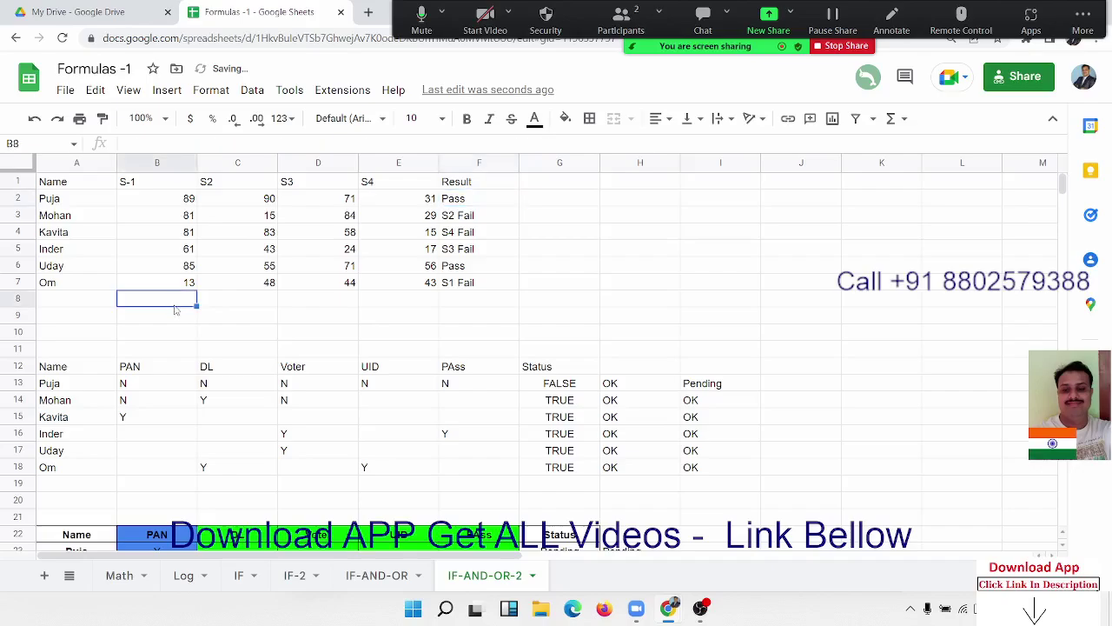
key("Right")
key("Right")
key("Right")
key("Up")
key("Right")
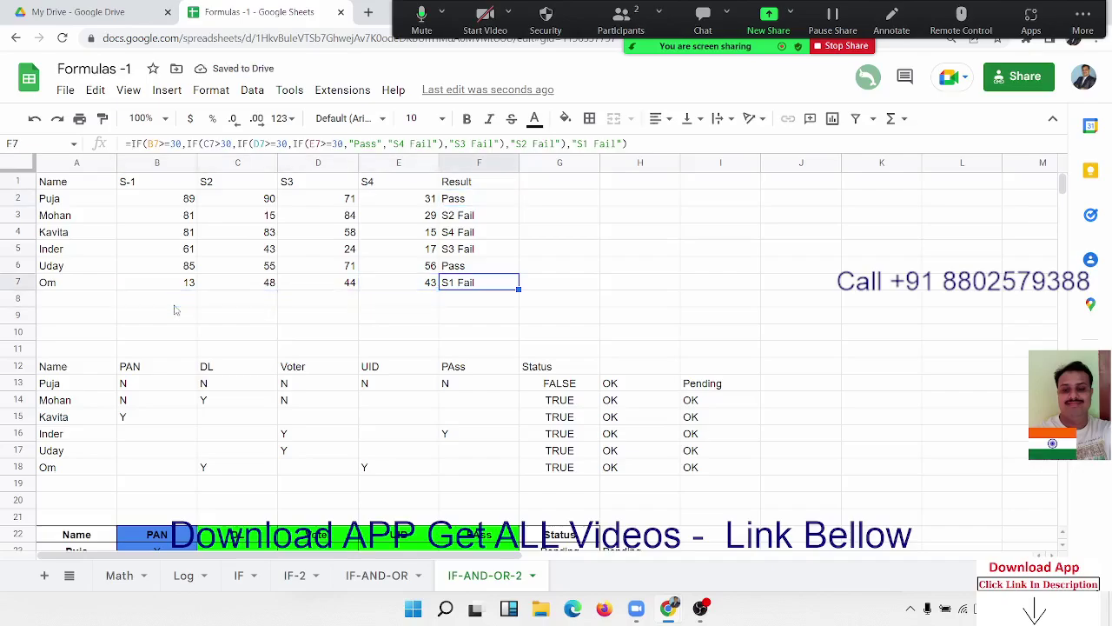
key("Up")
key("Up")
key("Up")
key("Up")
key("Left")
key("Left")
key("Left")
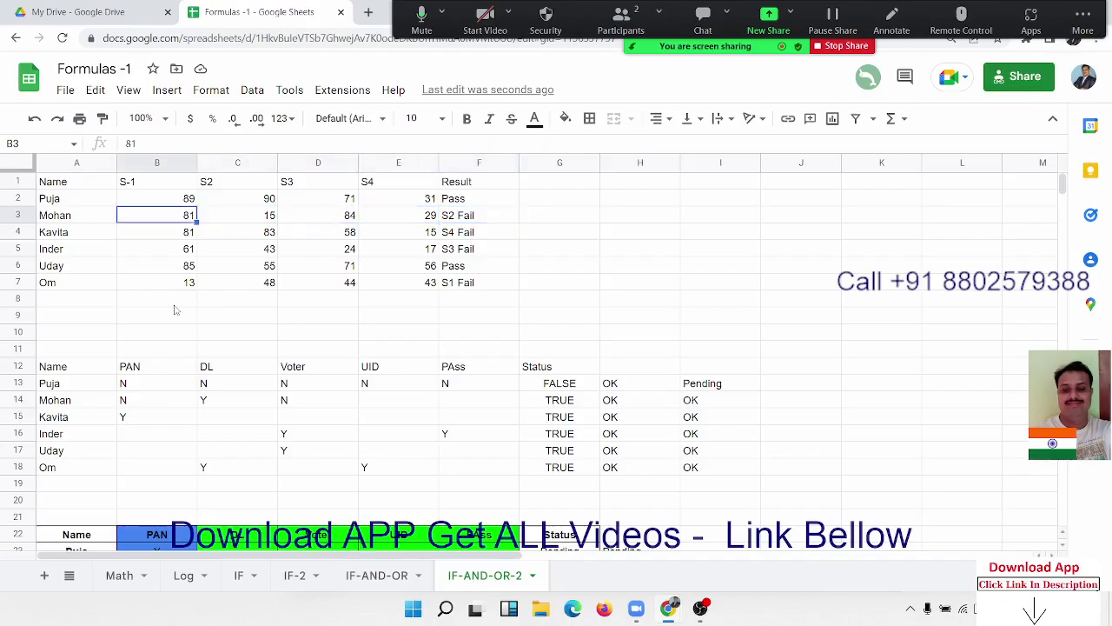
key("Down")
key("Down")
key("Down")
key("Down")
key("Down")
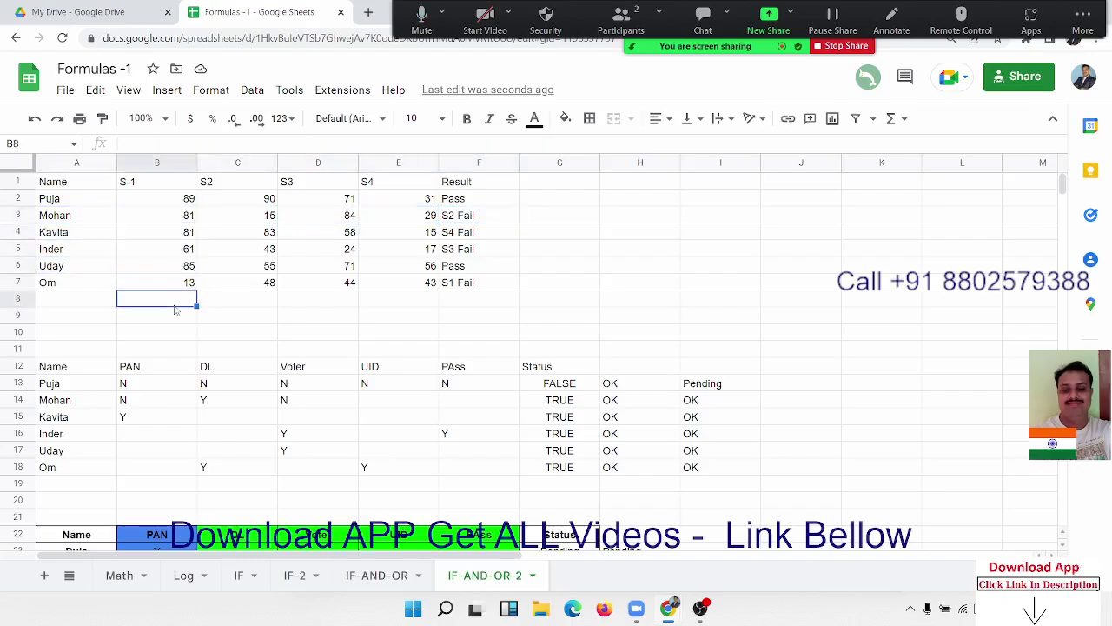
Enter =IF(B2>=30,"PASS","S1 Fail") in B8 and fill it across to E8
type("=IF(")
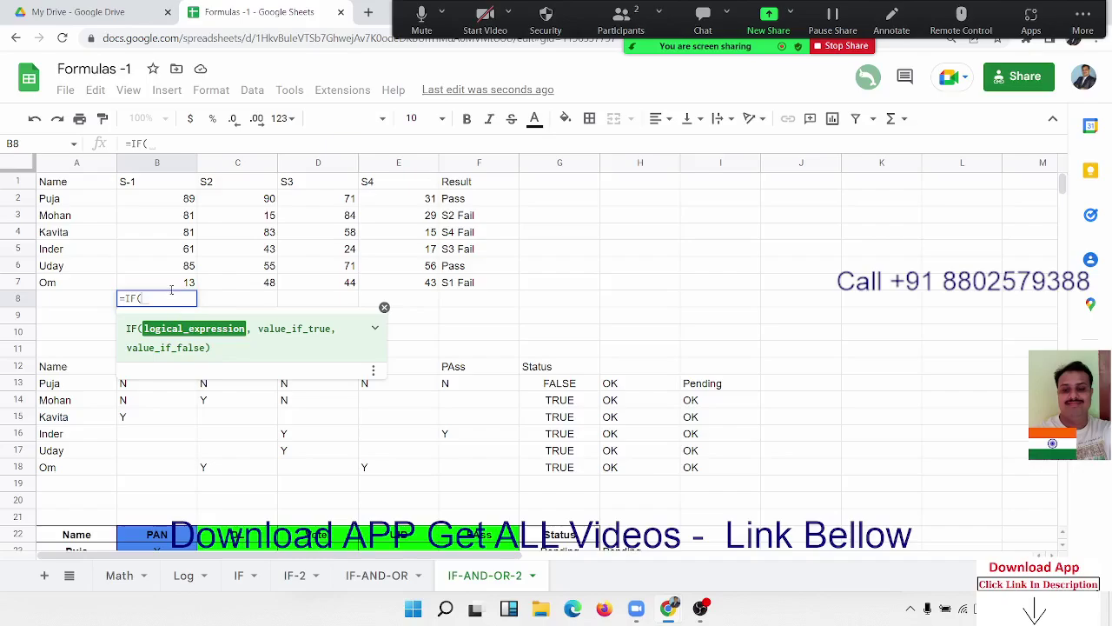
left_click(193, 201)
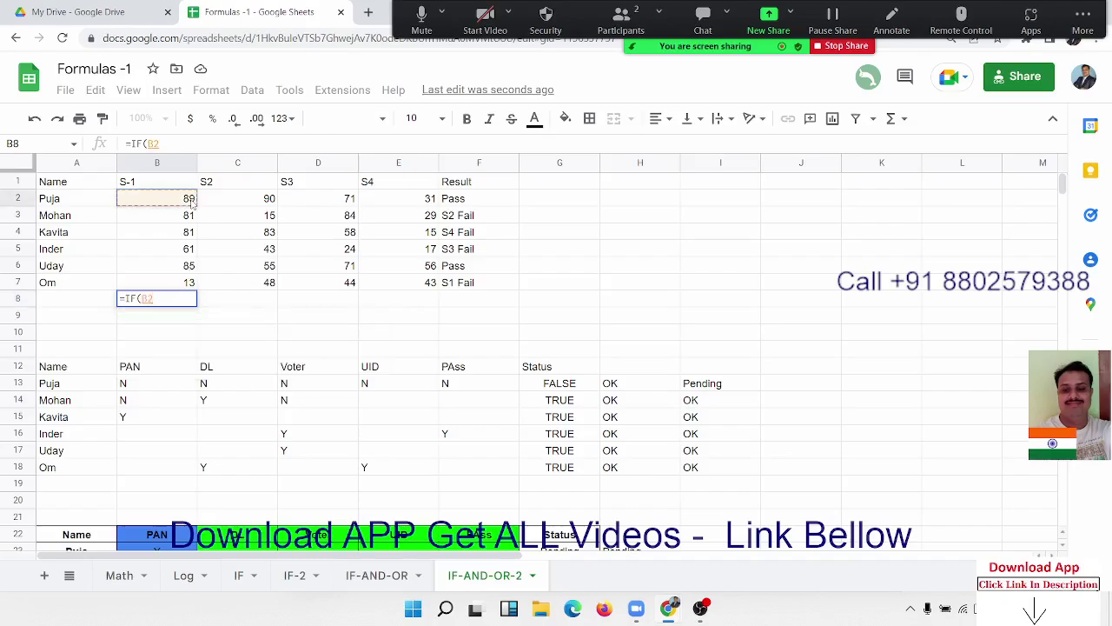
type(">=")
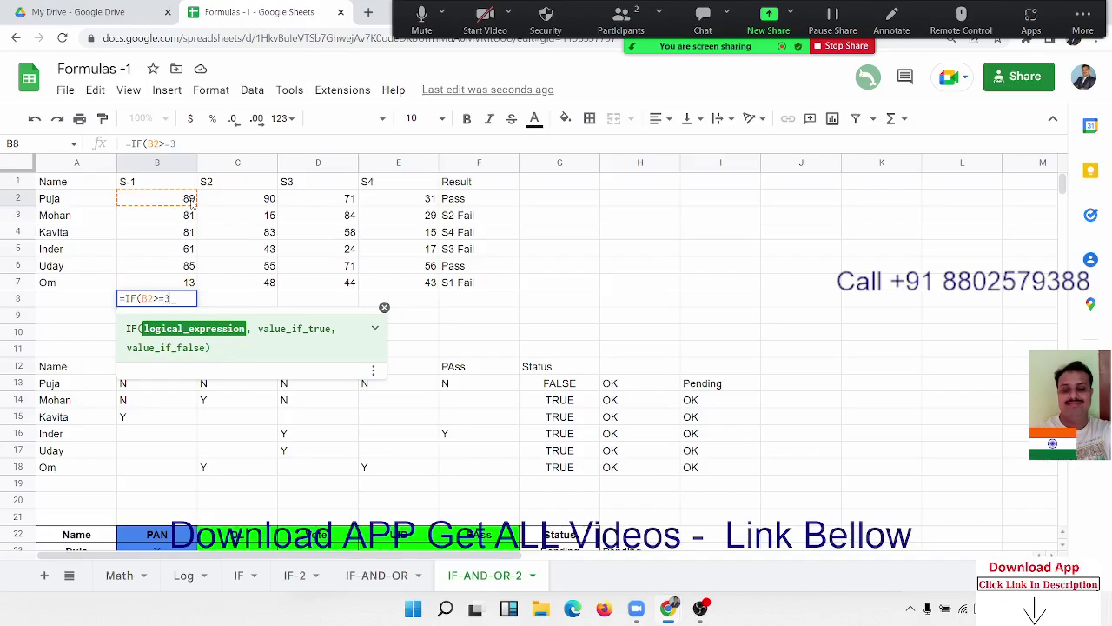
type("30,")
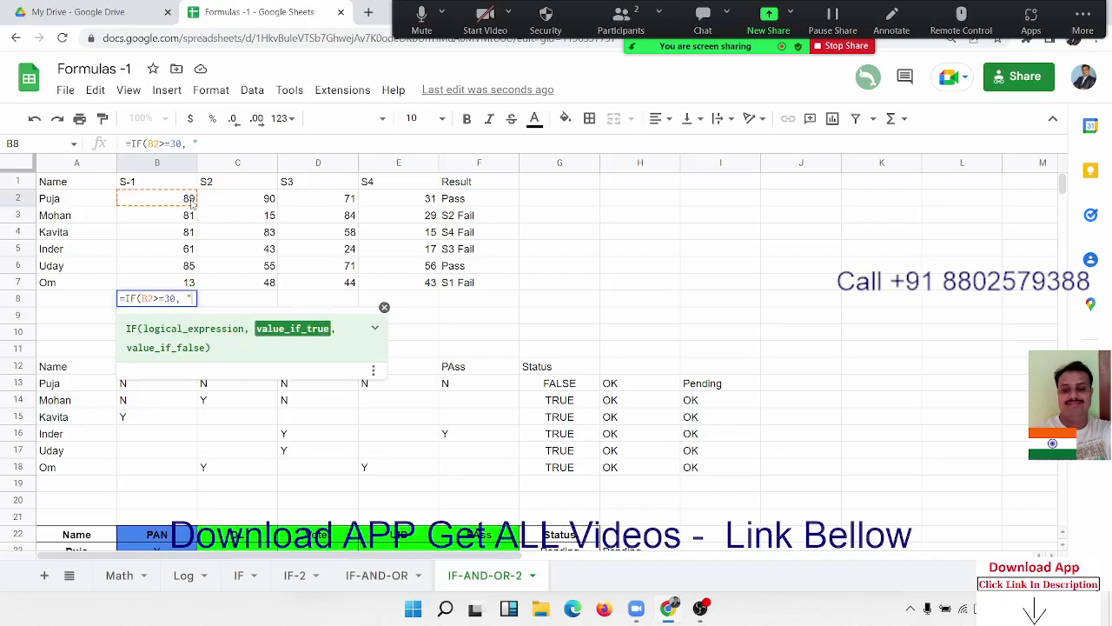
type(" \"PASS")
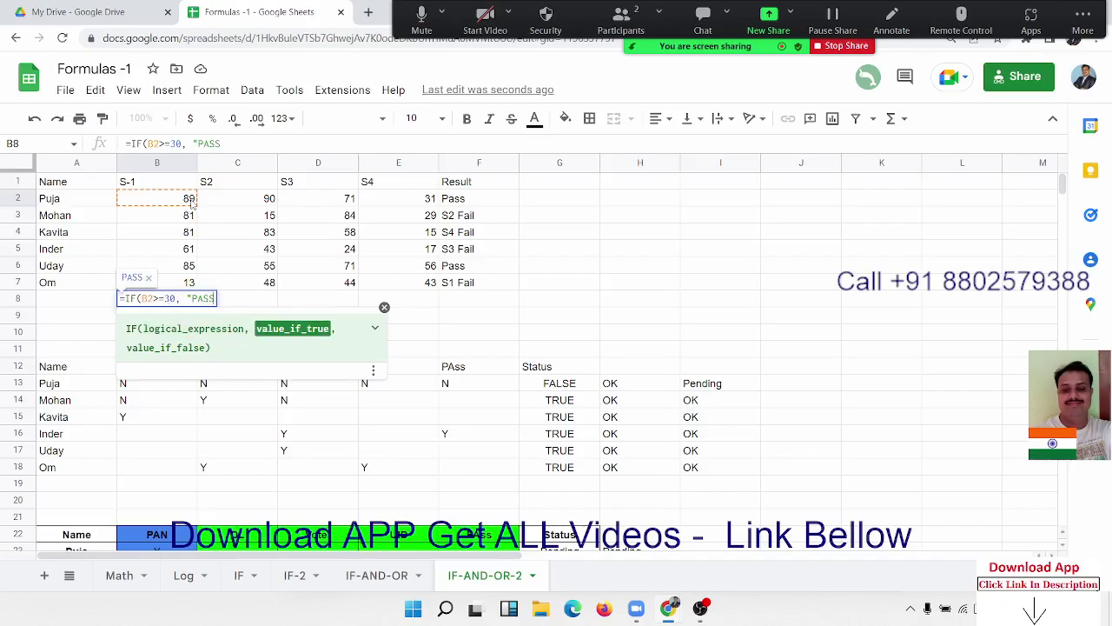
type("\",\"")
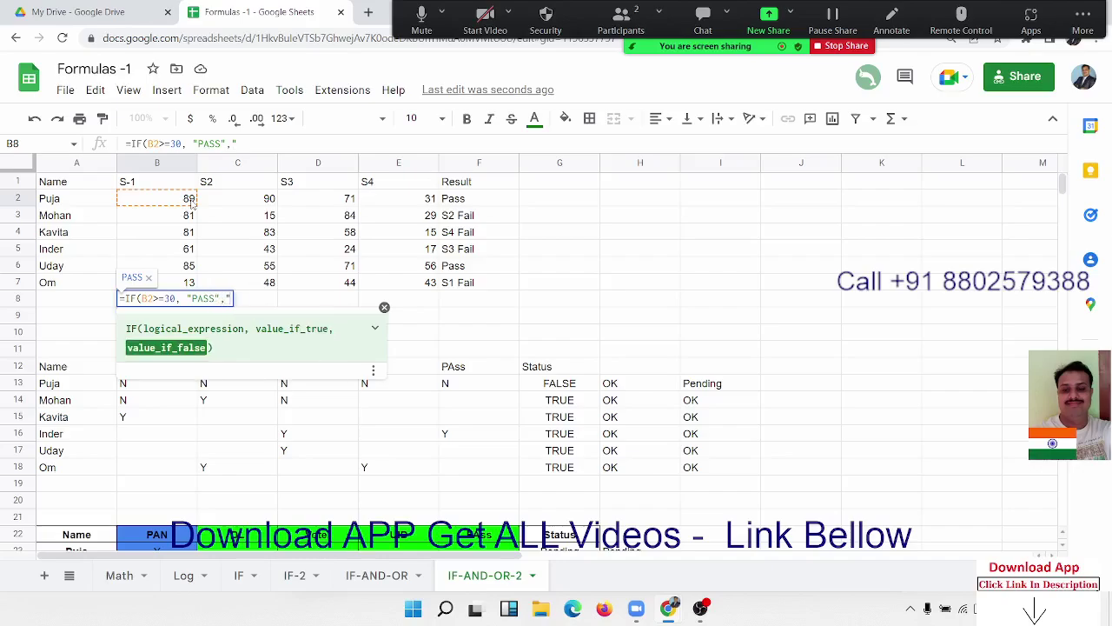
type("S1 Fail")
type("\")")
key("Return")
key("Up")
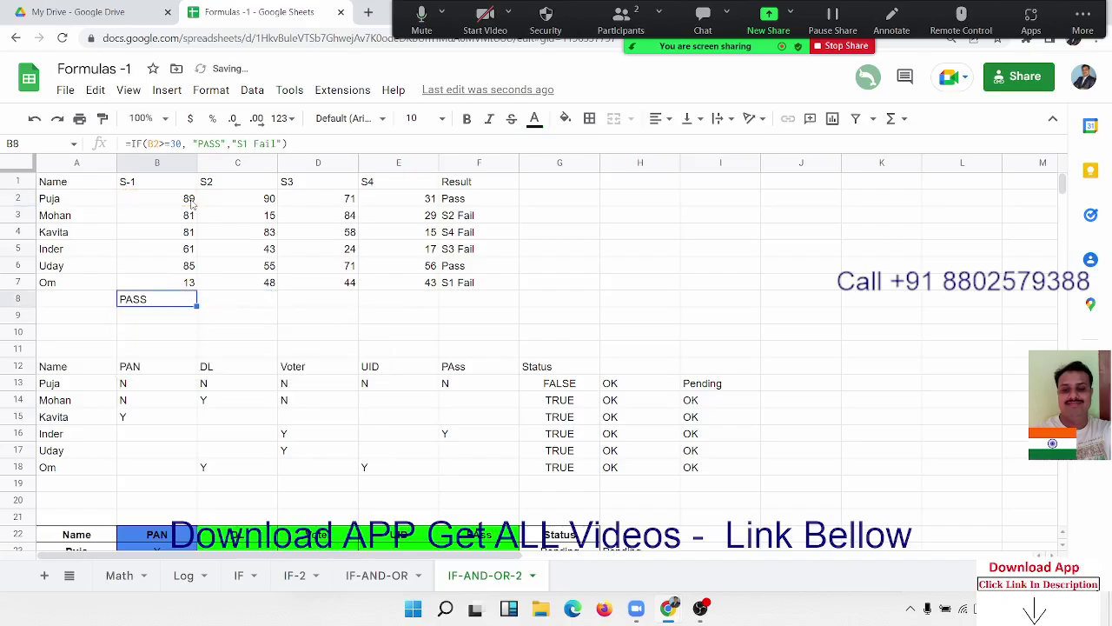
key("shift+Right")
key("shift+Right")
key("shift+Right")
key("ctrl+r")
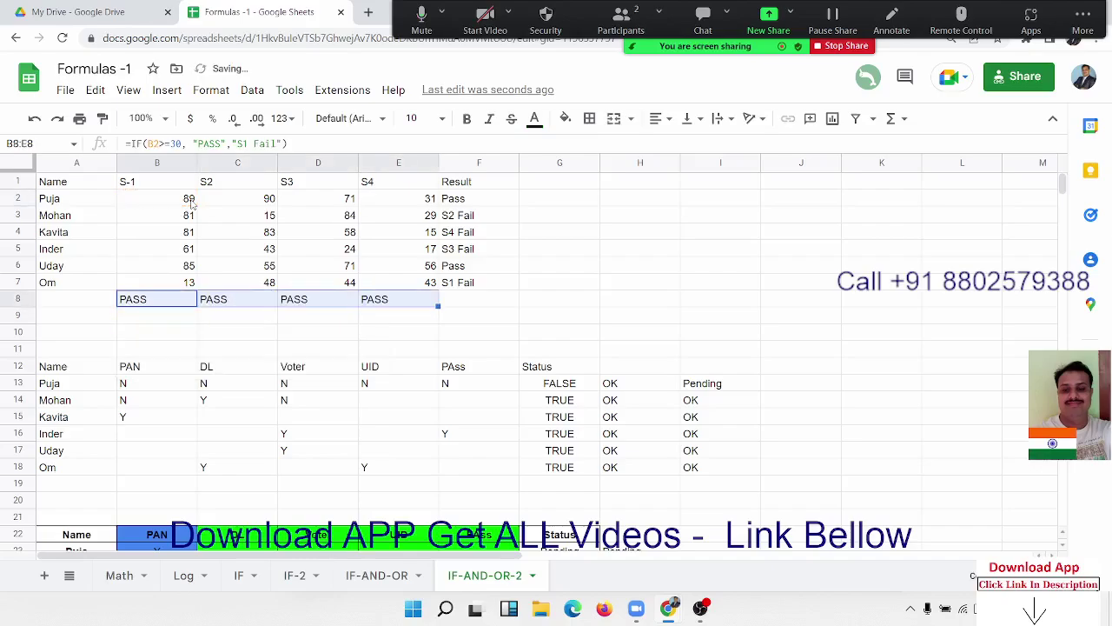
Change the fail labels in C8, D8 and E8 to S2 Fail, S3 Fail and S4 Fail
key("Right")
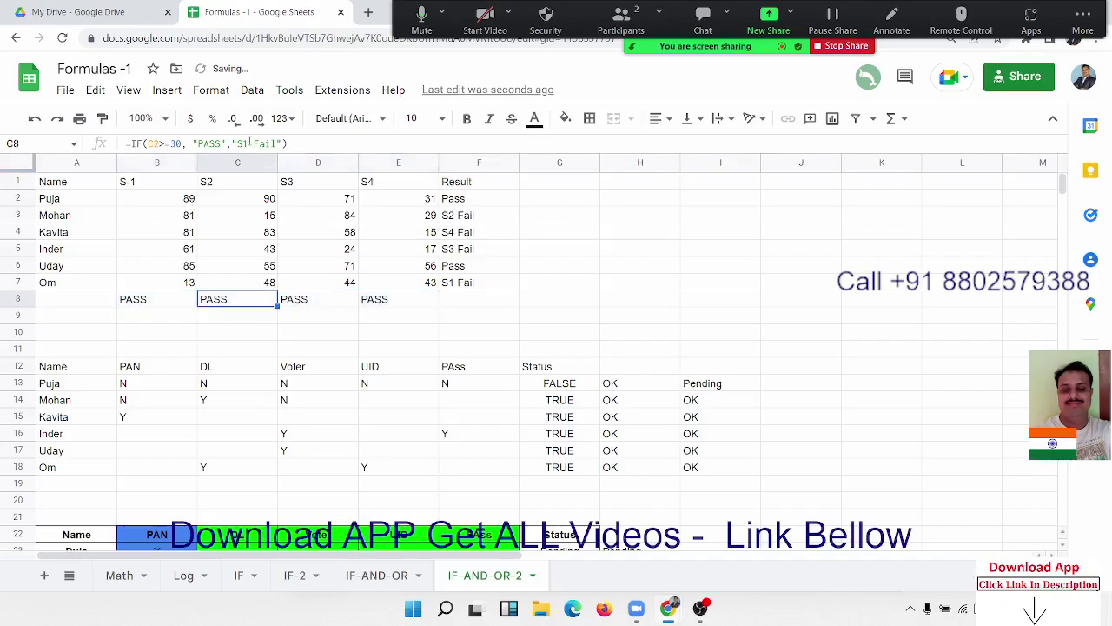
left_click(249, 144)
key("BackSpace")
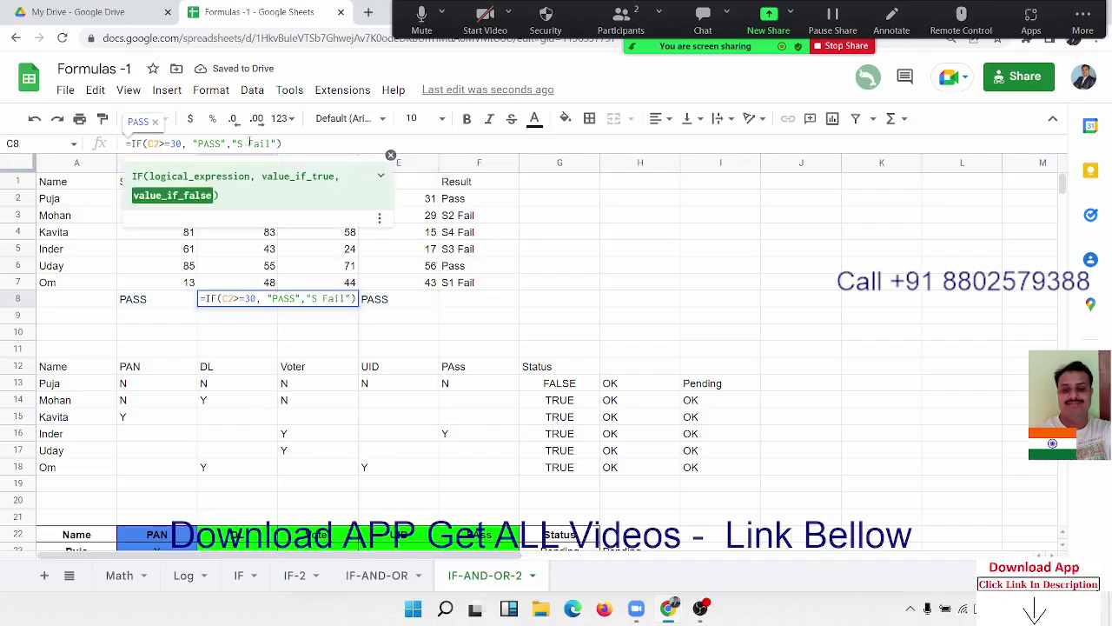
type("2")
key("Return")
key("Up")
key("Right")
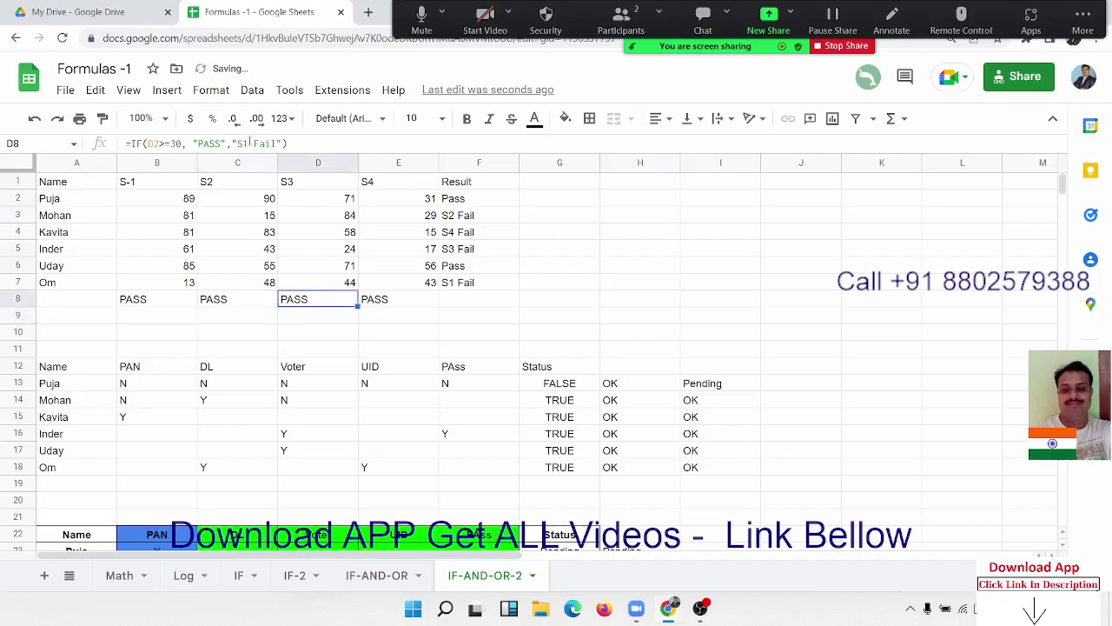
left_click(249, 143)
key("BackSpace")
type("3")
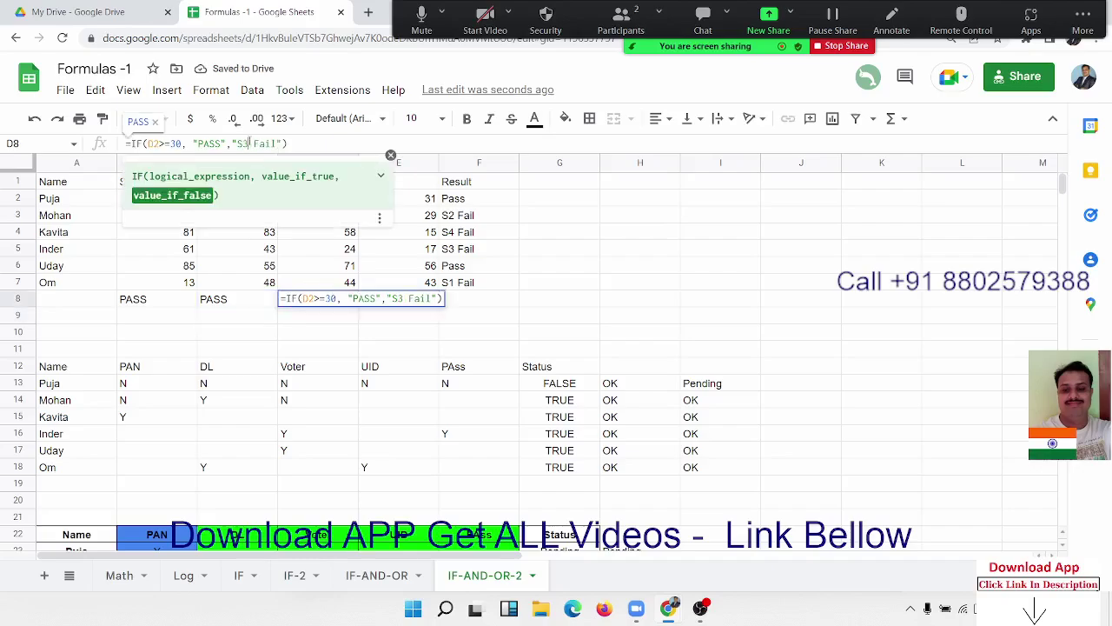
key("Return")
key("Up")
key("Right")
left_click(249, 143)
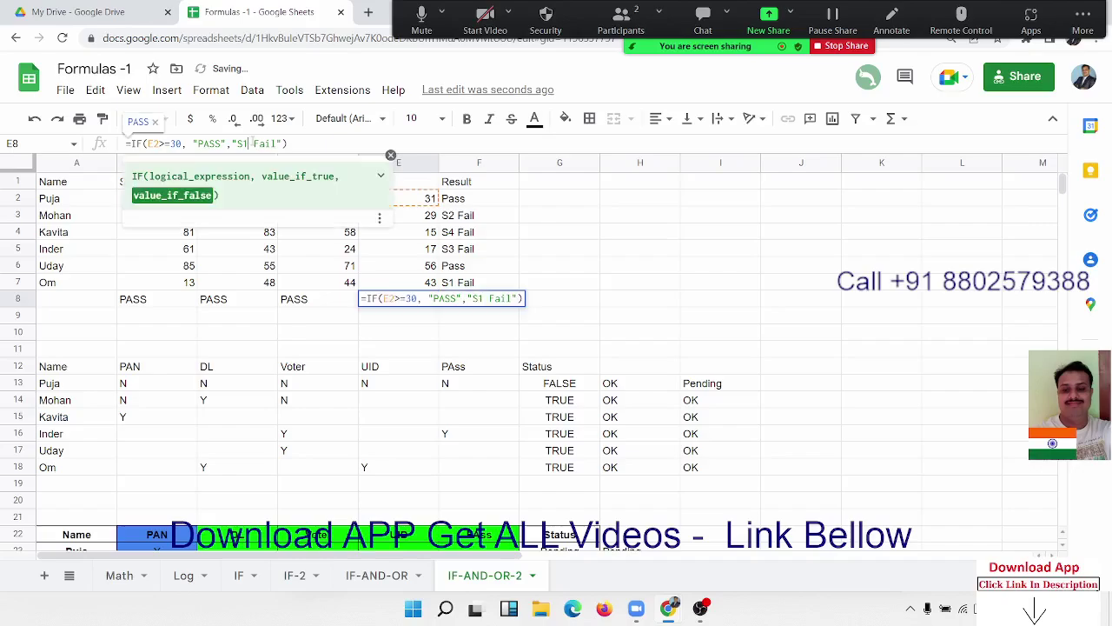
key("BackSpace")
type("4")
key("Return")
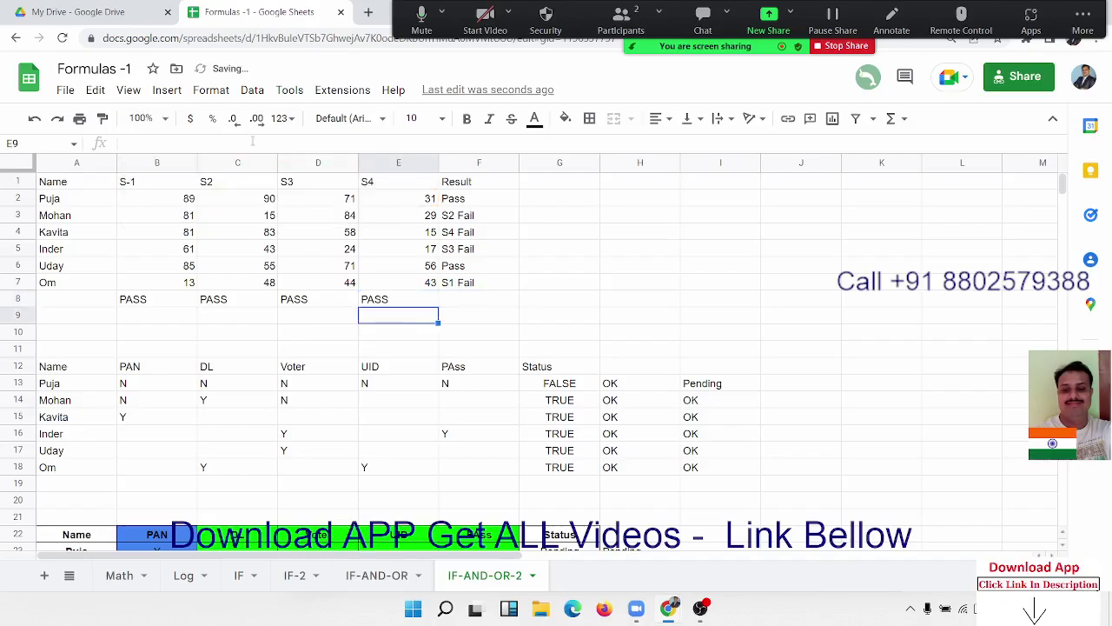
key("Up")
Review each subject's IF formula across B8:E8
key("Left")
key("Left")
key("Left")
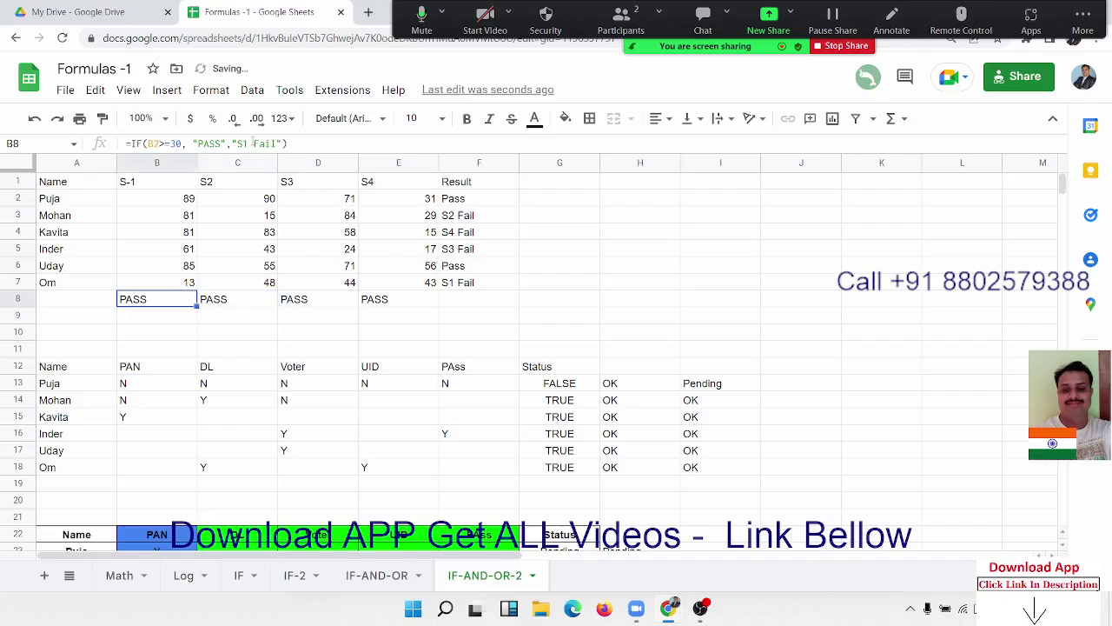
key("Right")
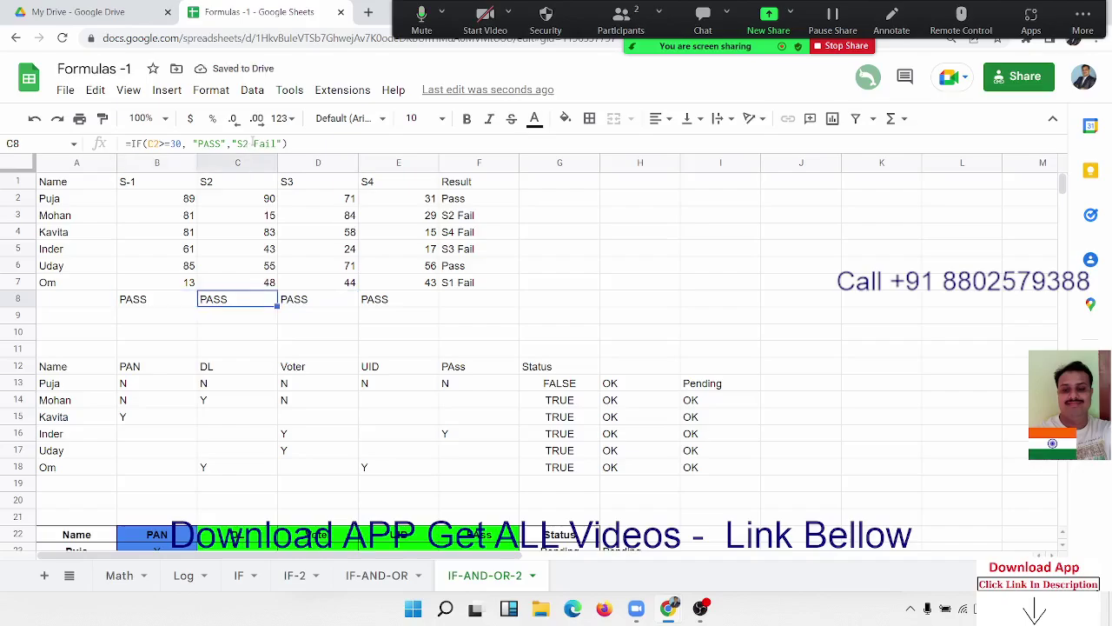
key("Right")
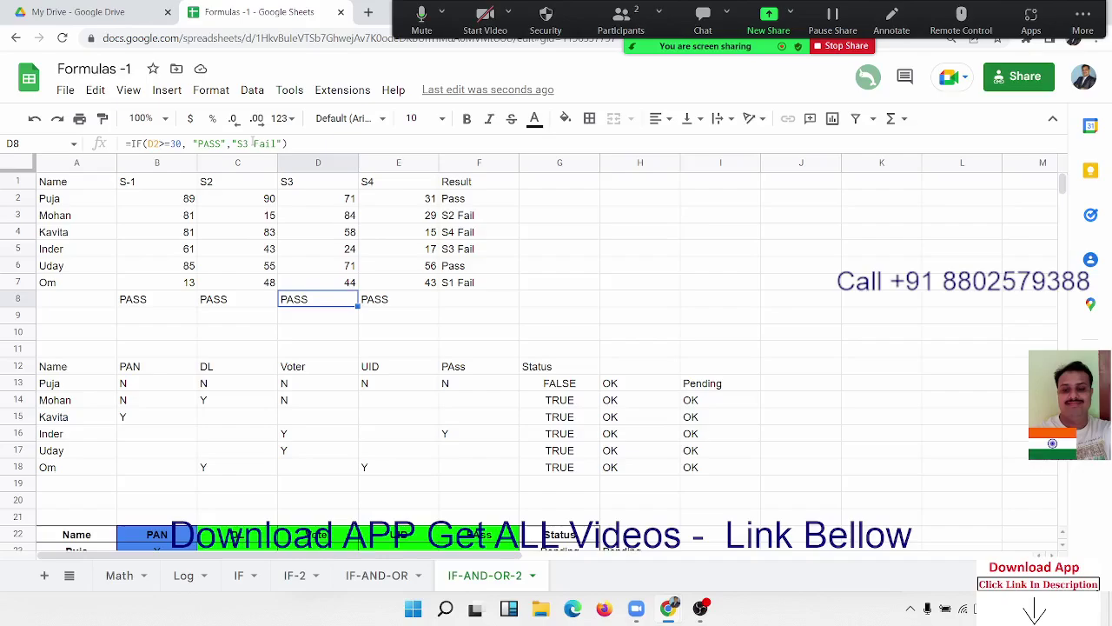
key("Right")
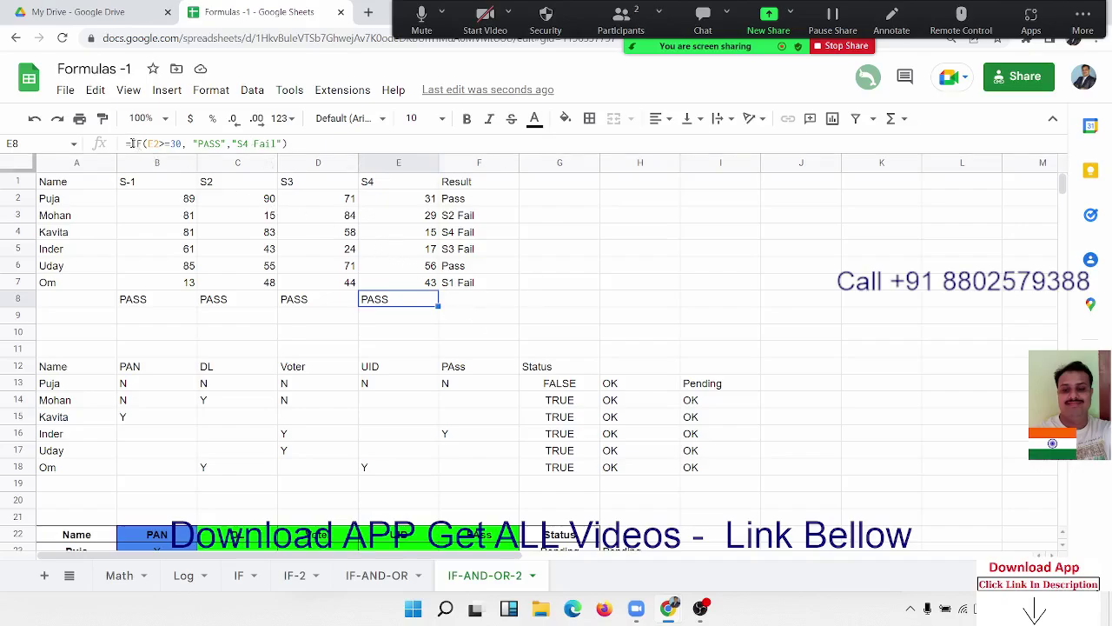
Replace "PASS" in D8's formula with E8's S4 check, giving =IF(D2>=30, IF(E2>=30,"PASS","S4 Fail"),"S3 Fail")
left_click_drag(131, 144, 291, 149)
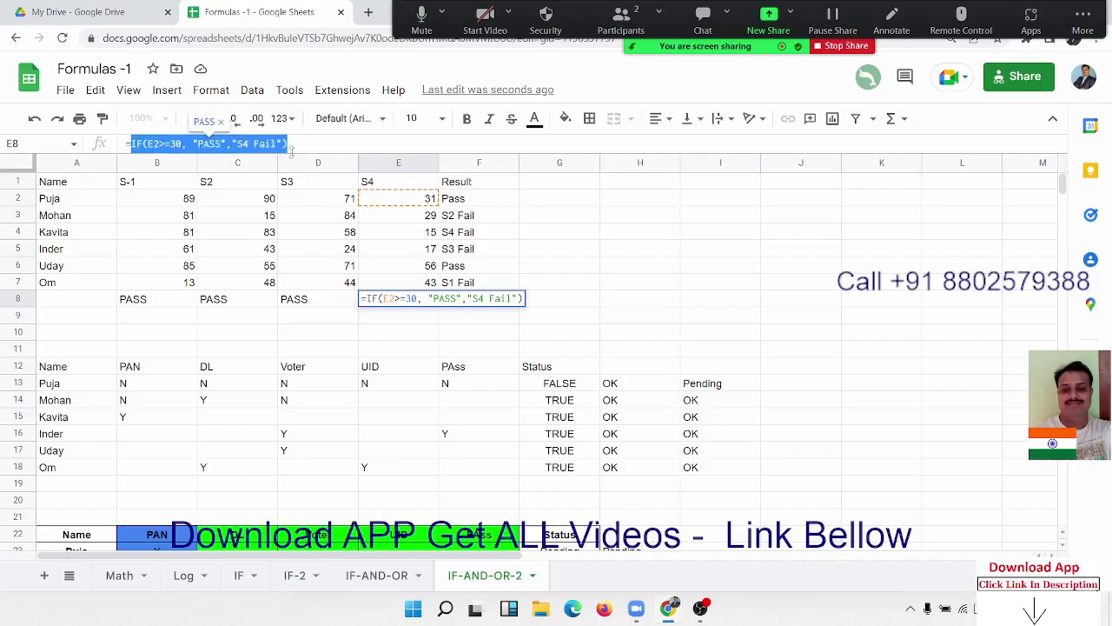
key("Escape")
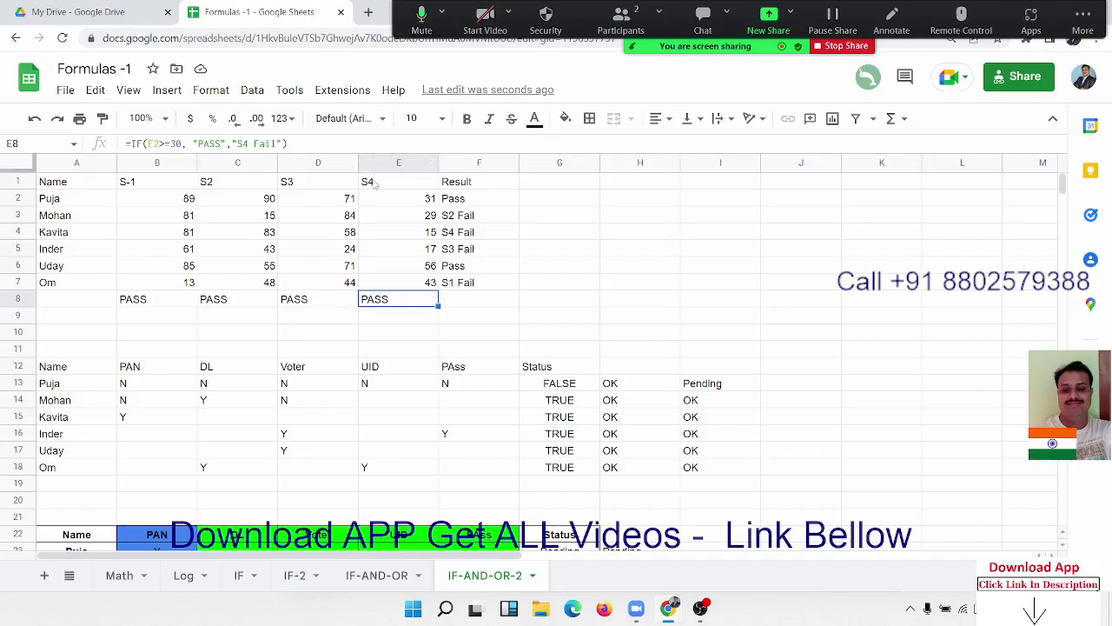
left_click(325, 290)
left_click(322, 299)
double_click(322, 299)
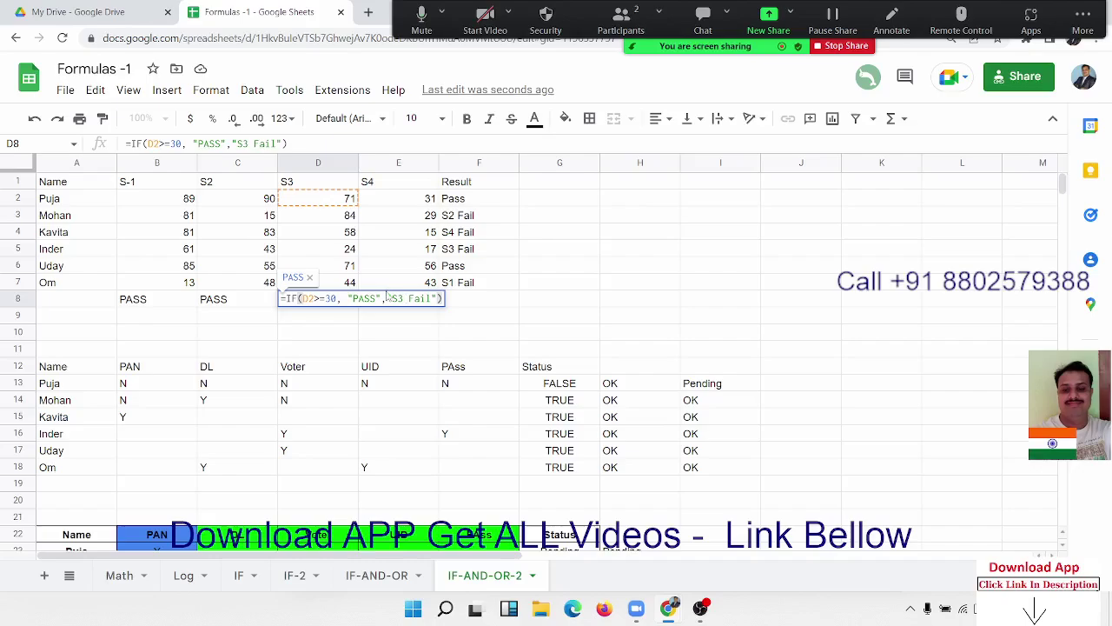
left_click_drag(348, 298, 380, 298)
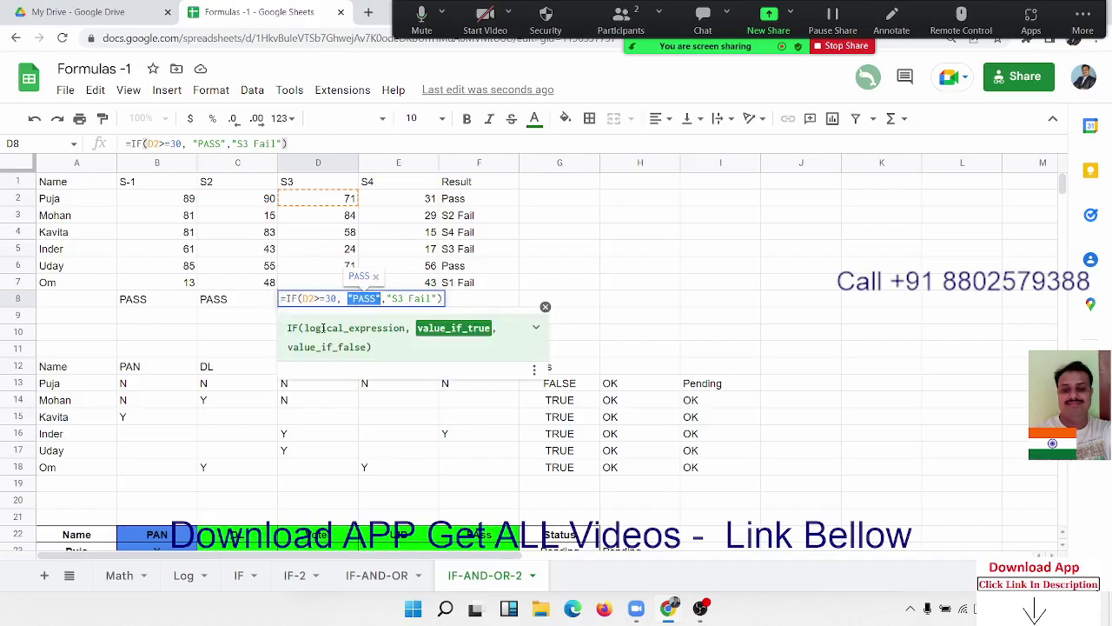
type("IF(E2>=30, \"PASS\",\"S4 Fail\")")
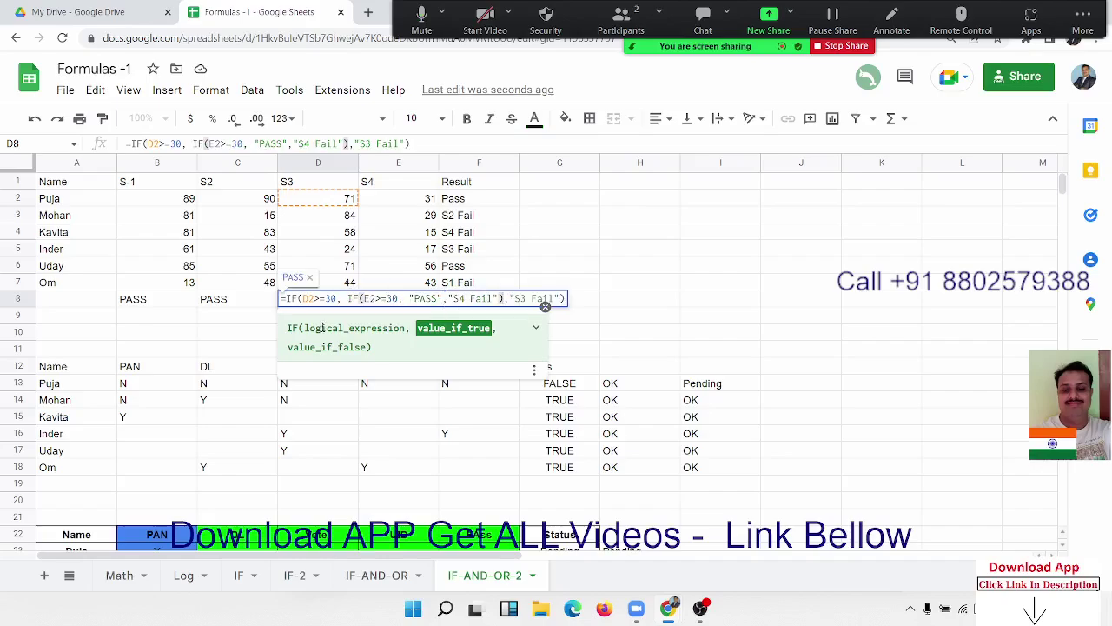
key("Return")
Copy D8's complete nested IF formula
left_click(305, 306)
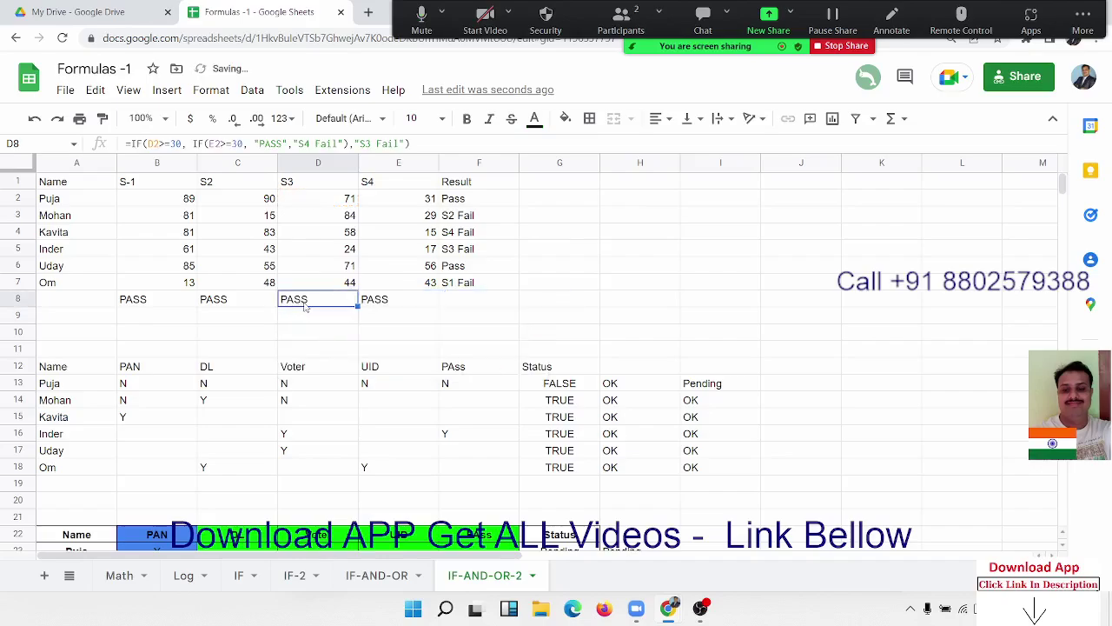
double_click(305, 306)
left_click_drag(282, 298, 578, 307)
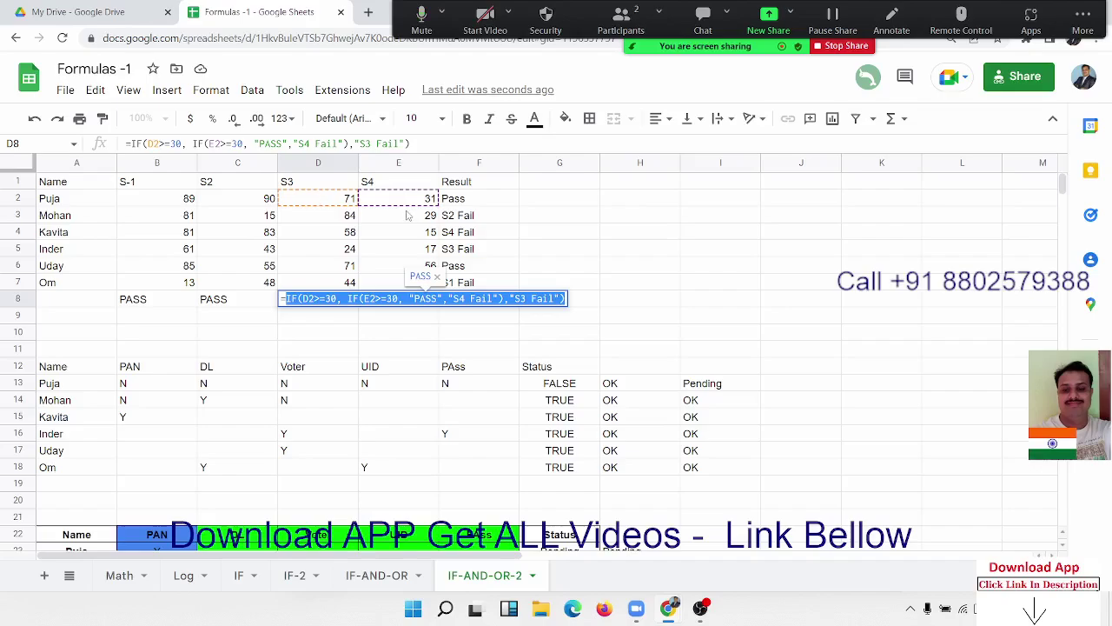
key("Escape")
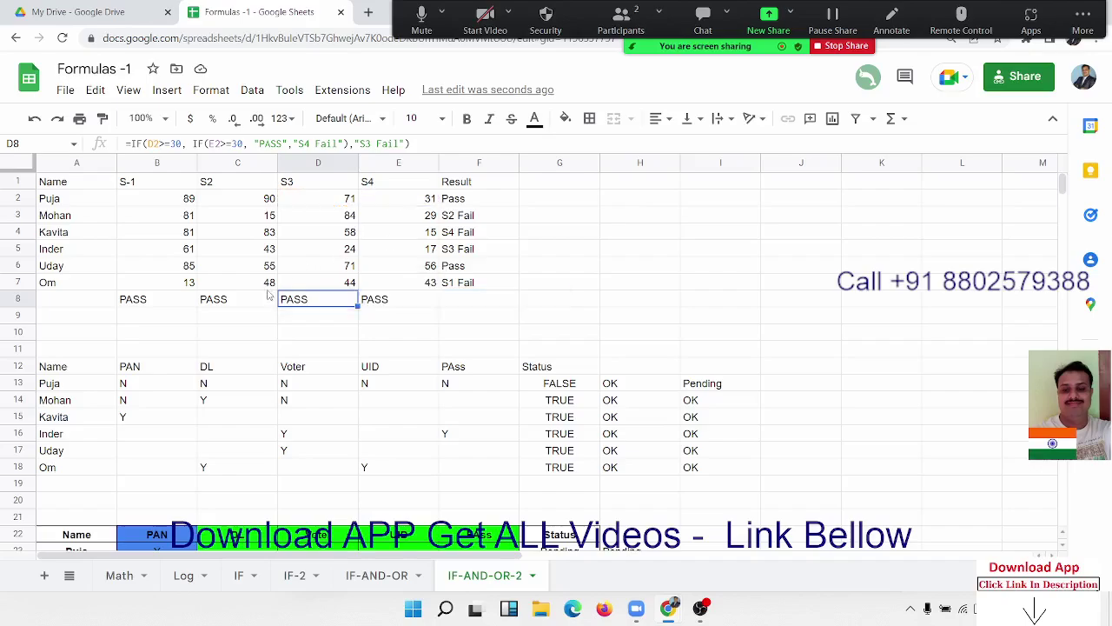
Paste the S3/S4 checks over "PASS" in C8's formula, then copy C8's nested formula
double_click(255, 299)
double_click(270, 298)
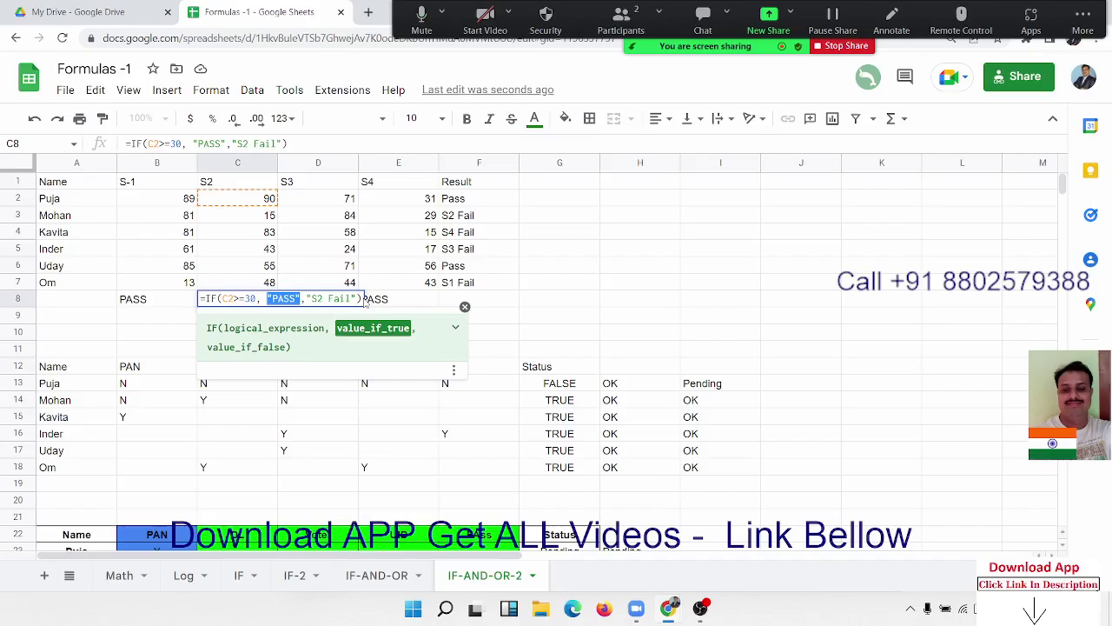
type("IF(D2>=30, IF(E2>=30, \"PASS\",\"S4 Fail\"),\"S3 Fail\")")
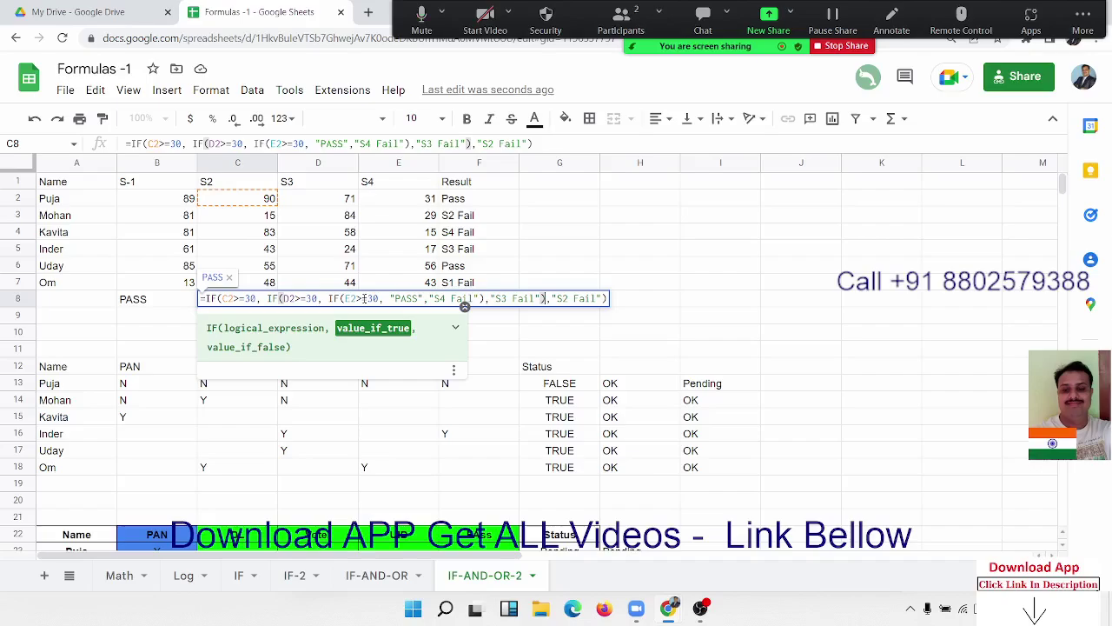
key("Return")
left_click(223, 299)
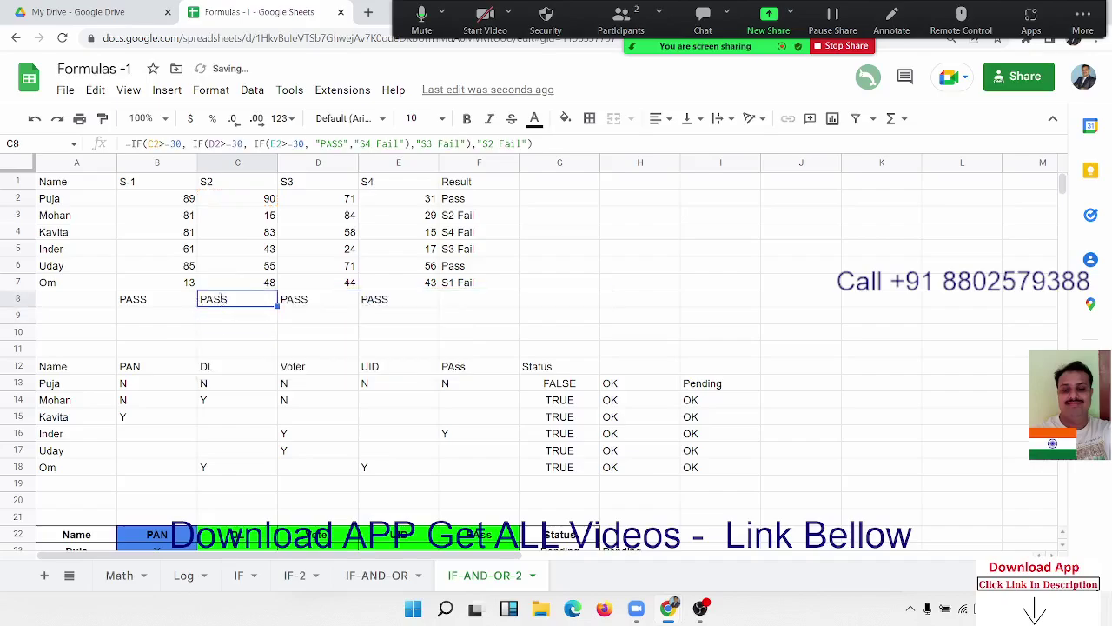
double_click(224, 299)
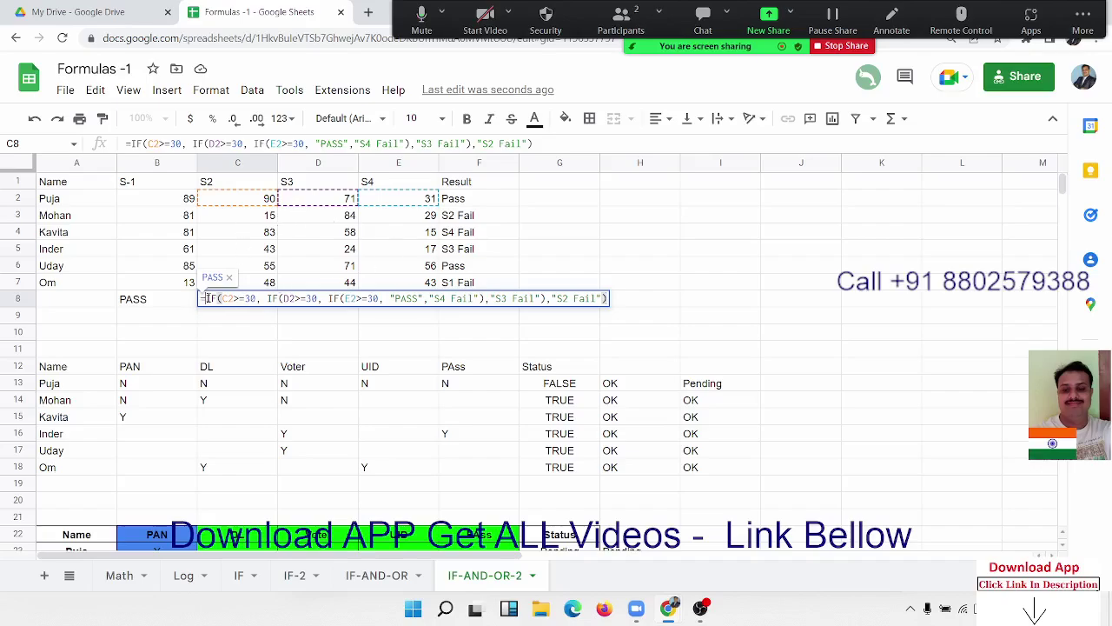
left_click_drag(208, 298, 620, 303)
key("ctrl+c")
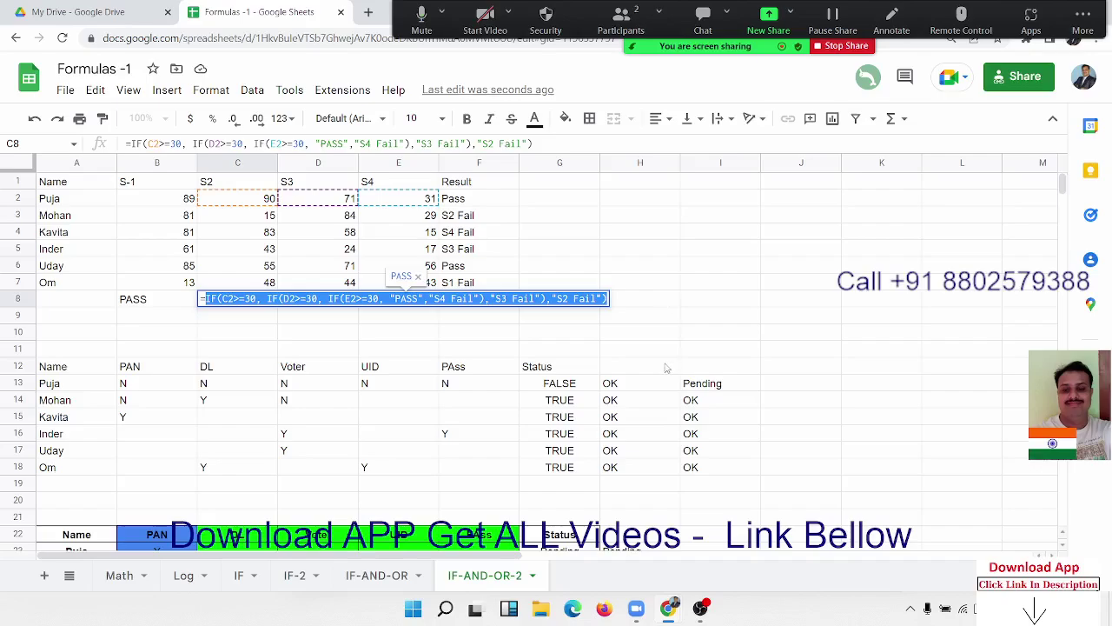
key("Escape")
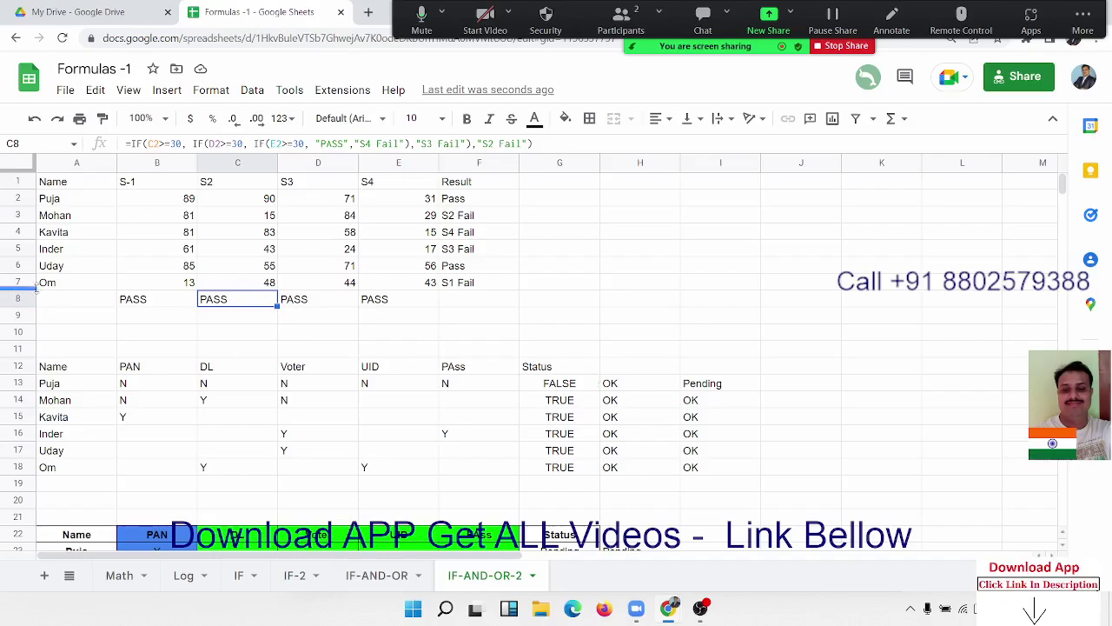
Paste the S2–S4 checks over "PASS" in B8, completing the four-level nested IF, and select it
left_click(151, 300)
double_click(151, 301)
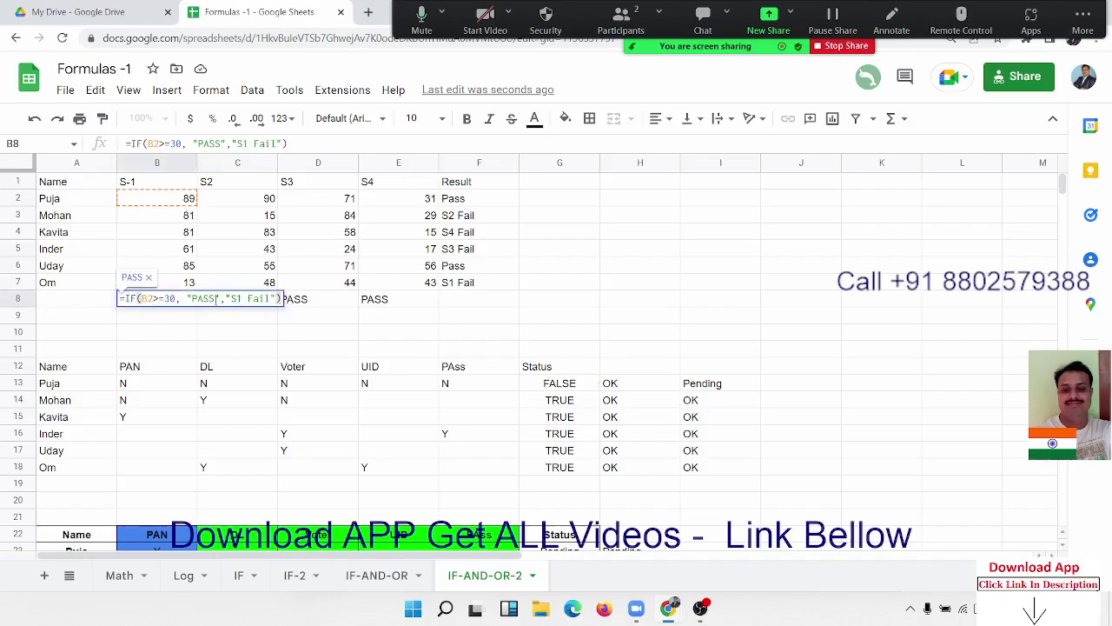
double_click(209, 298)
key("ctrl+v")
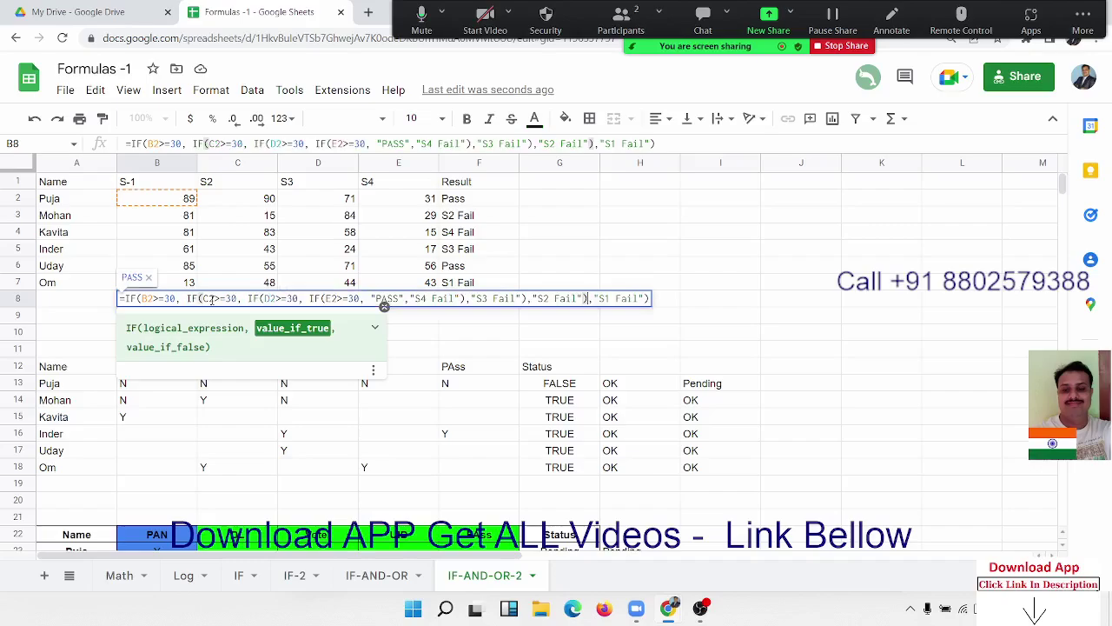
key("Return")
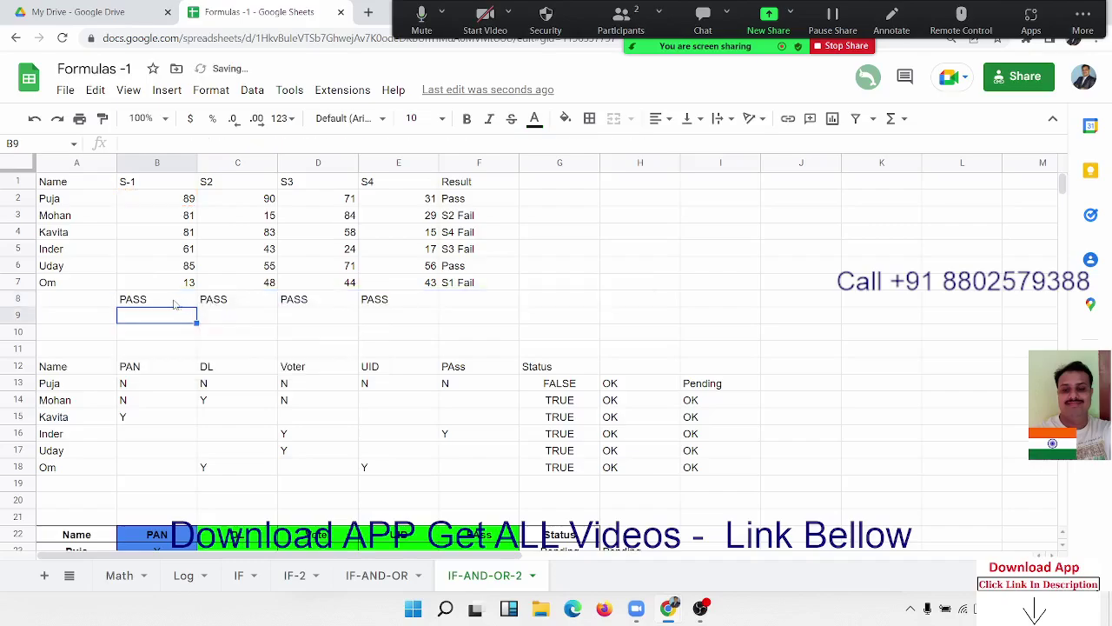
left_click(139, 299)
double_click(139, 298)
key("Escape")
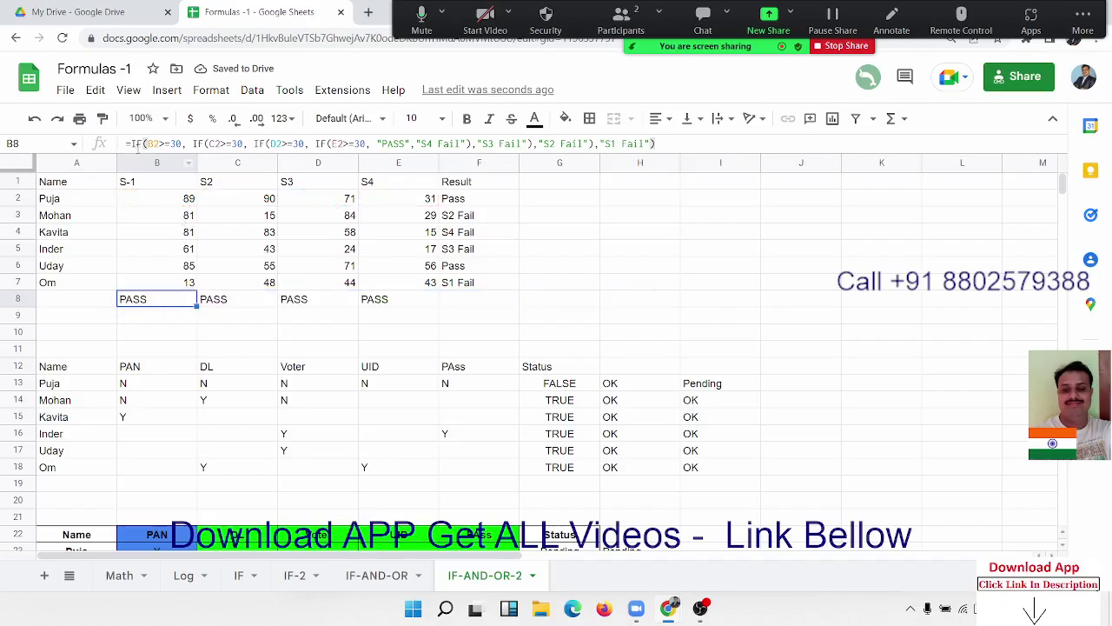
left_click_drag(127, 144, 746, 165)
key("ctrl+c")
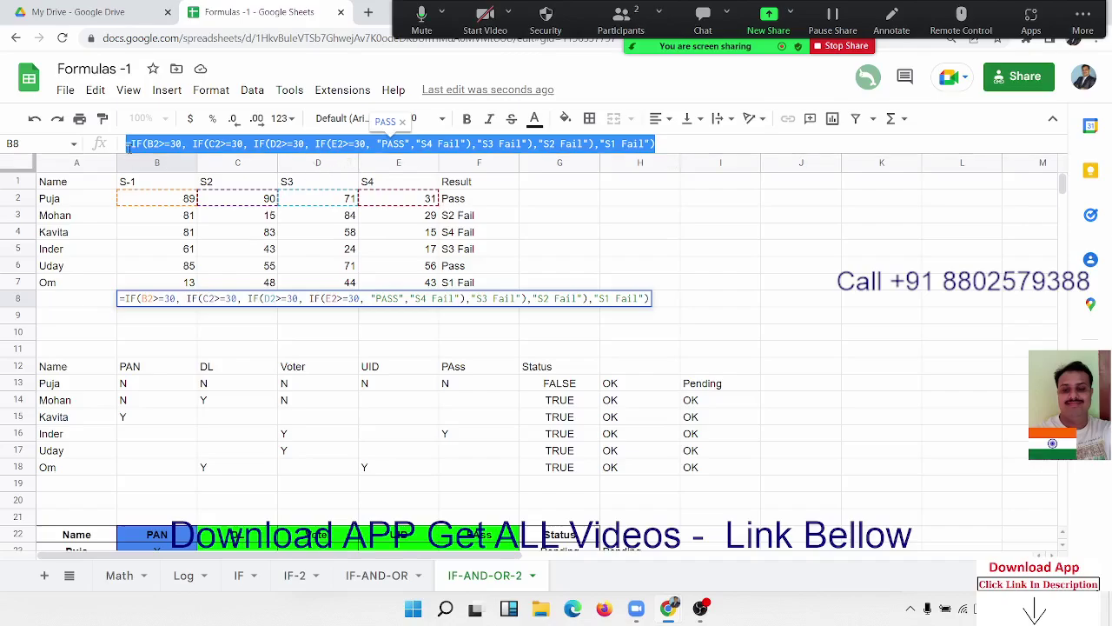
Copy B8's nested IF into G2 and fill it down to G7
key("Return")
left_click(585, 203)
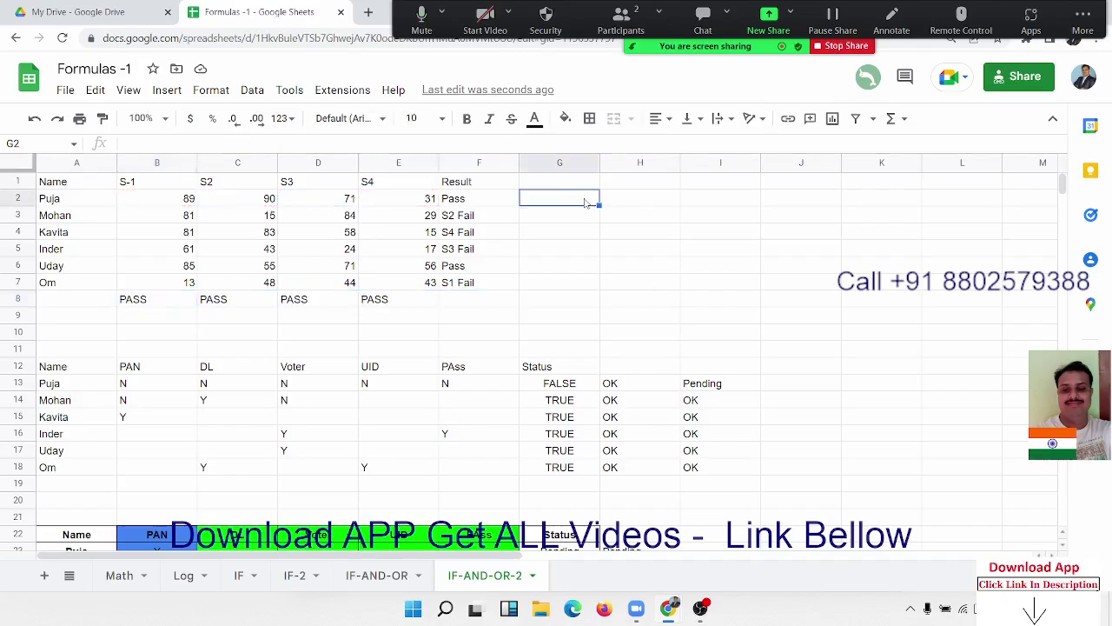
key("ctrl+v")
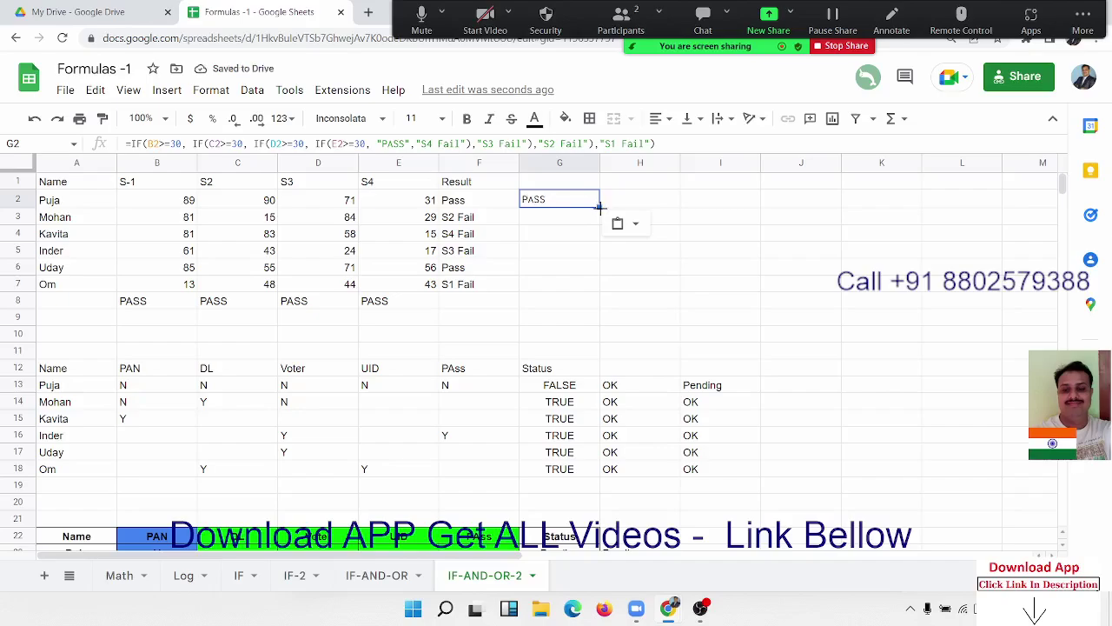
left_click_drag(599, 207, 604, 278)
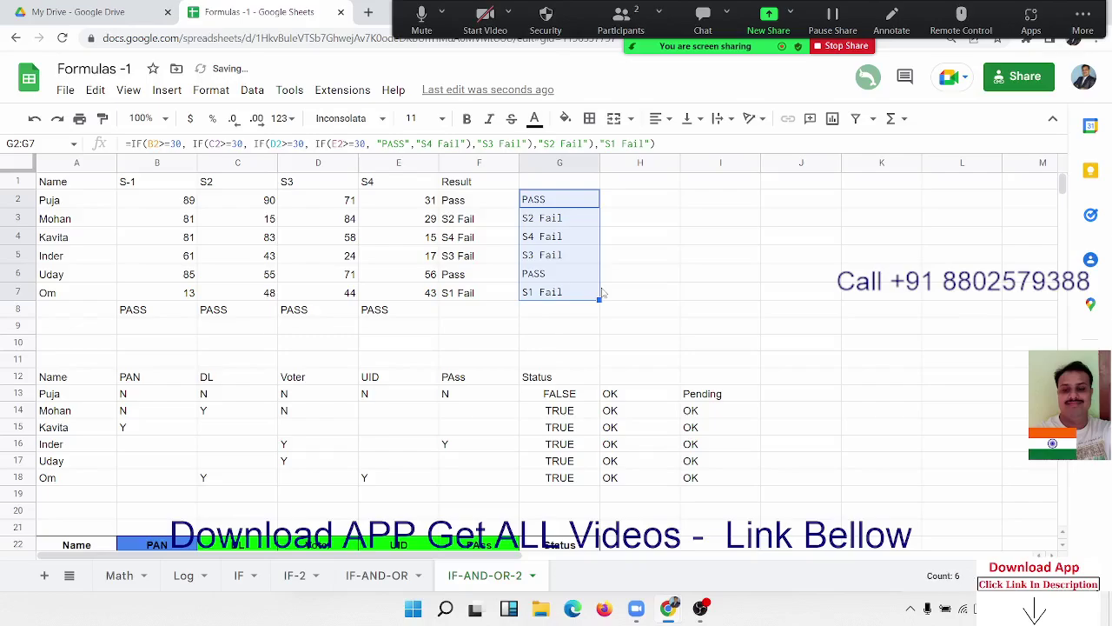
Compare G2's formula with F2's, then select the four subject checks in B8:E8
left_click(495, 208)
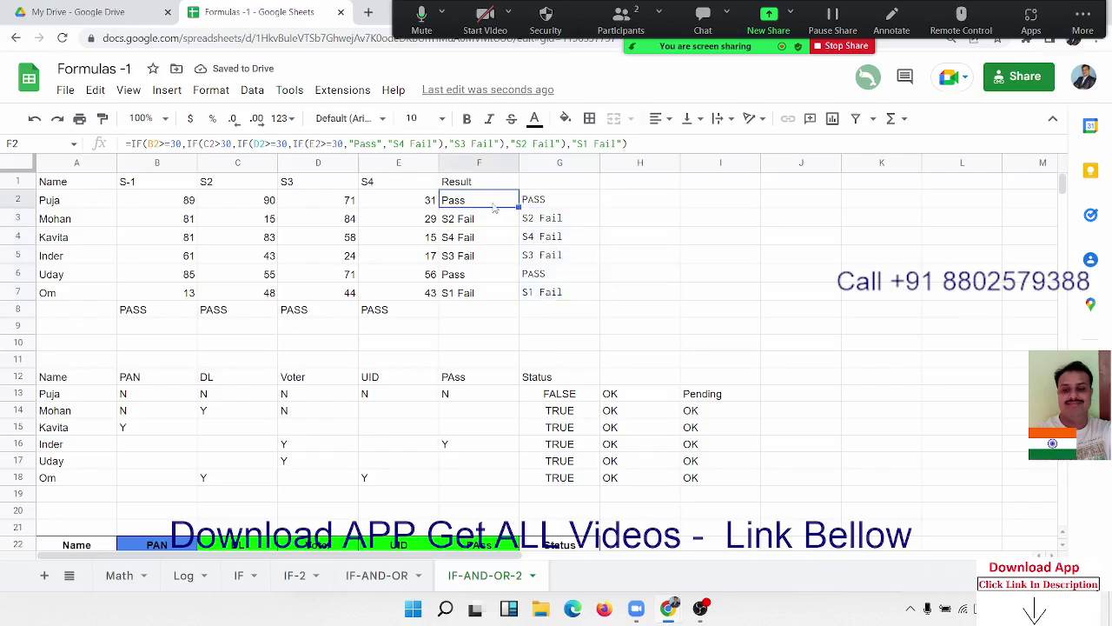
double_click(495, 207)
key("Escape")
left_click(551, 202)
double_click(551, 202)
key("Escape")
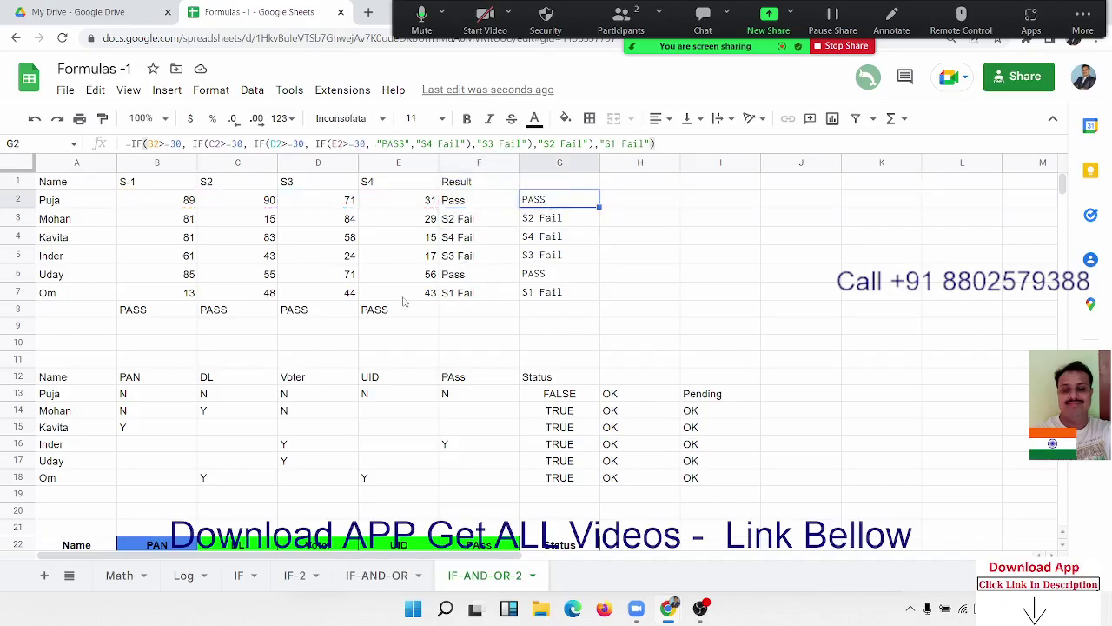
left_click(402, 309)
left_click_drag(322, 311, 162, 312)
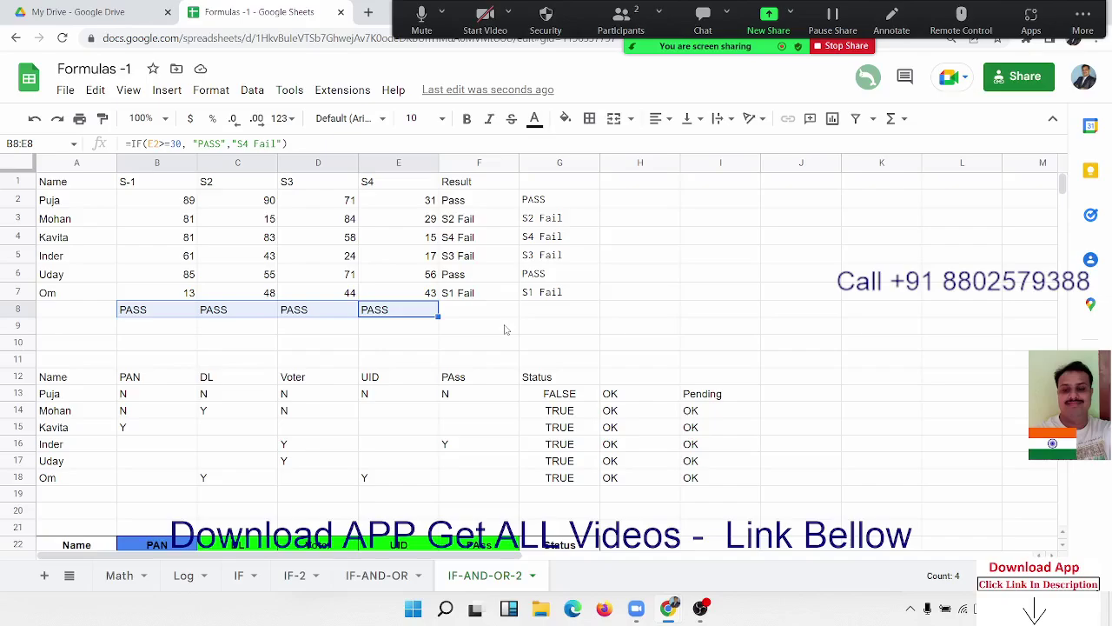
Review the nested IF formula behind F3's S2 Fail result for Mohan
left_click(170, 313)
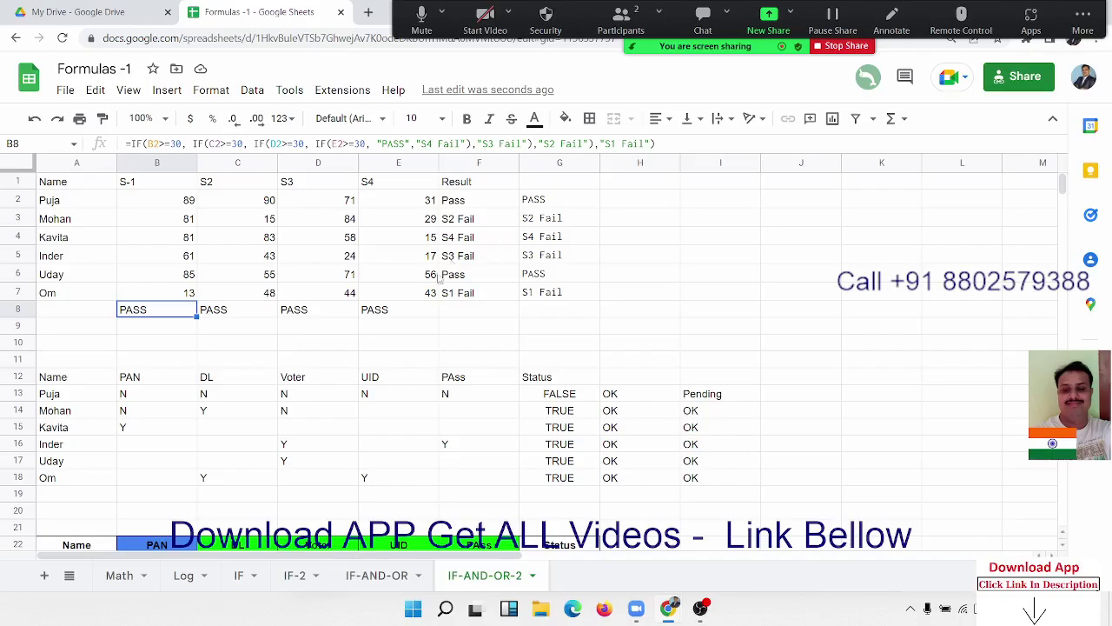
left_click(470, 223)
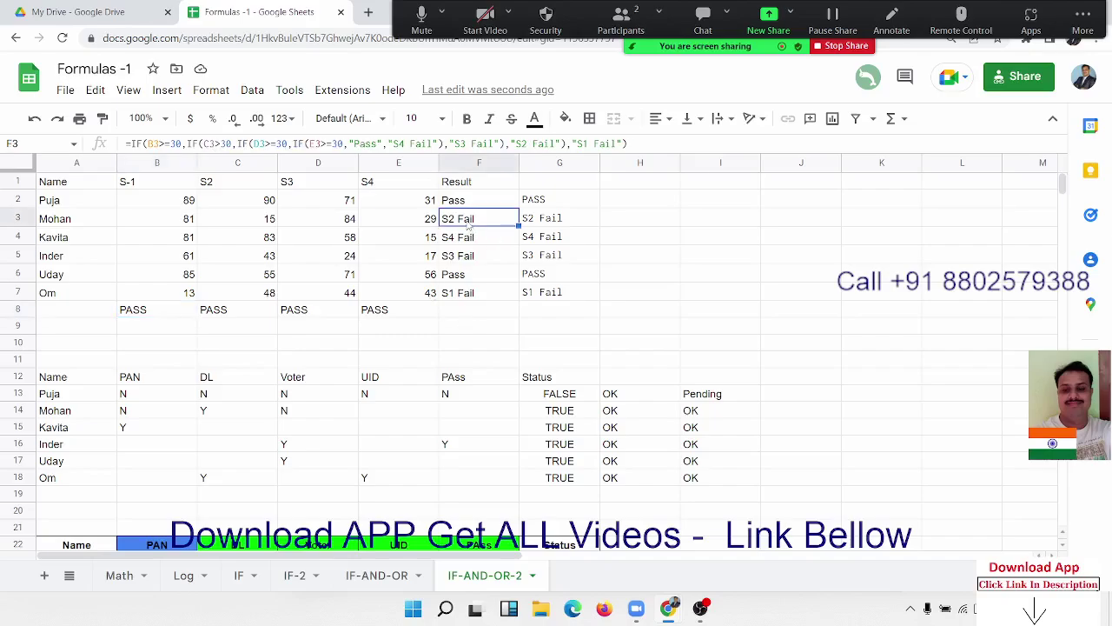
double_click(470, 220)
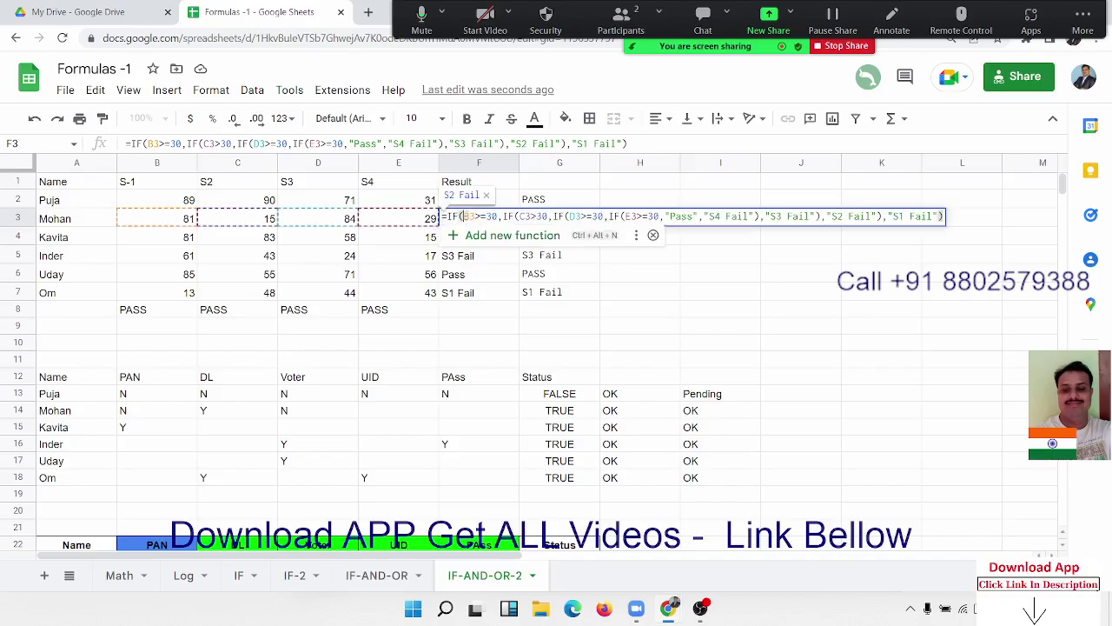
left_click_drag(464, 216, 883, 217)
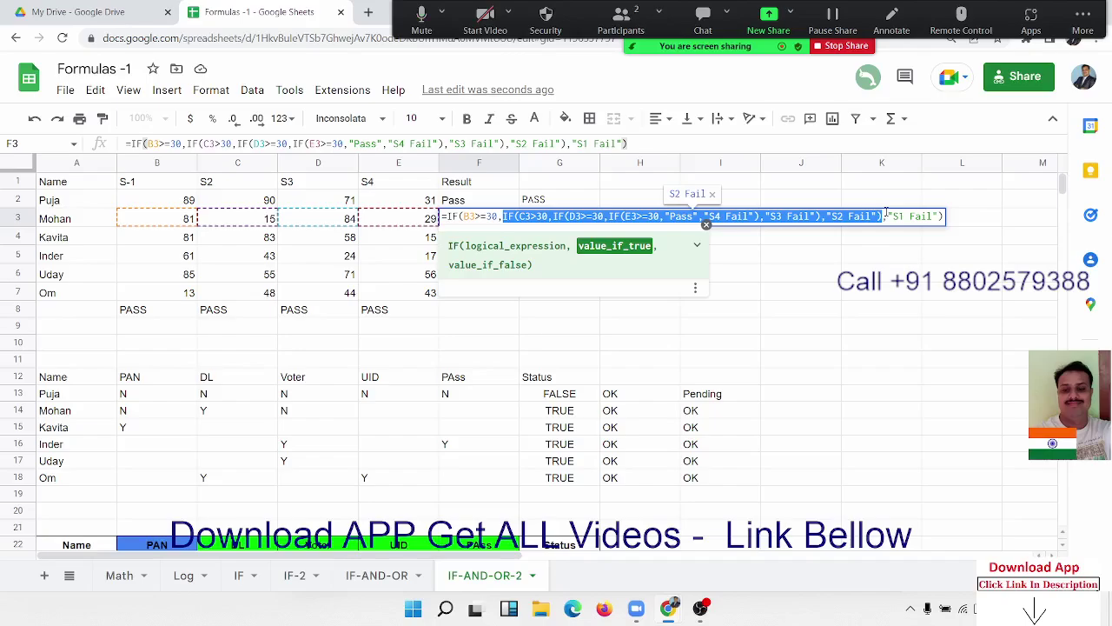
Exit F3 unchanged, dismiss the meeting popup, and go to the IF-AND-OR sheet
key("Escape")
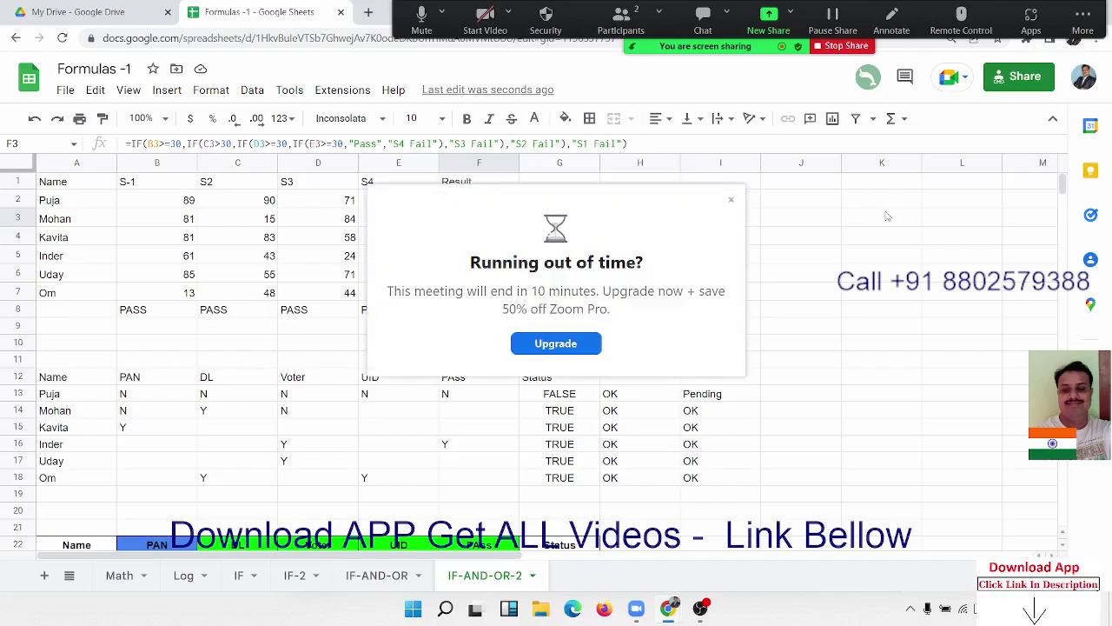
left_click(731, 199)
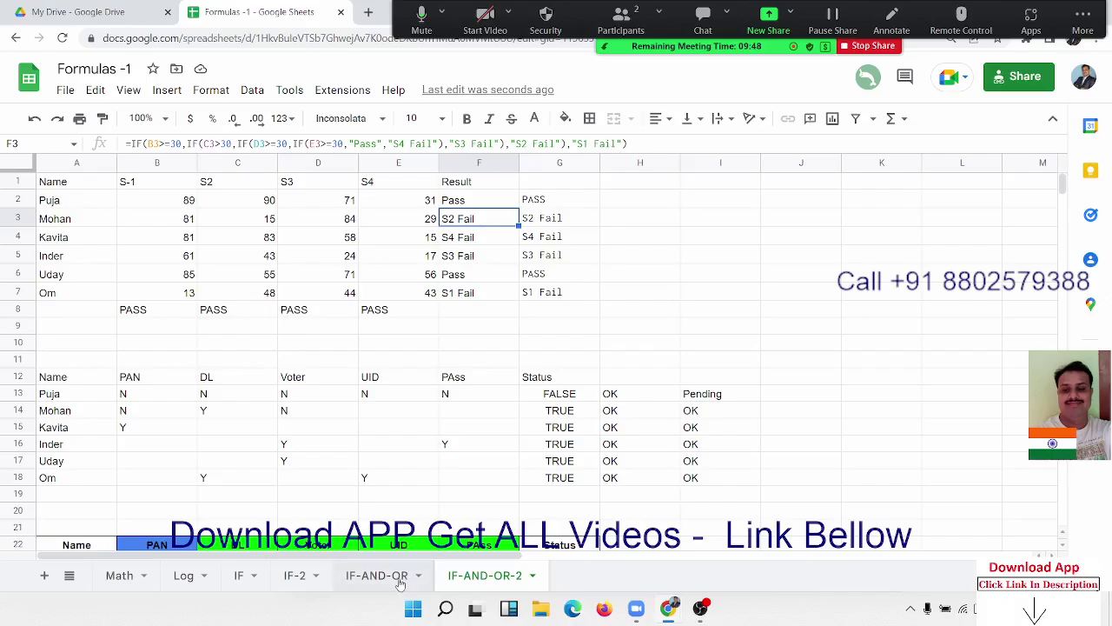
left_click(401, 581)
left_click(166, 203)
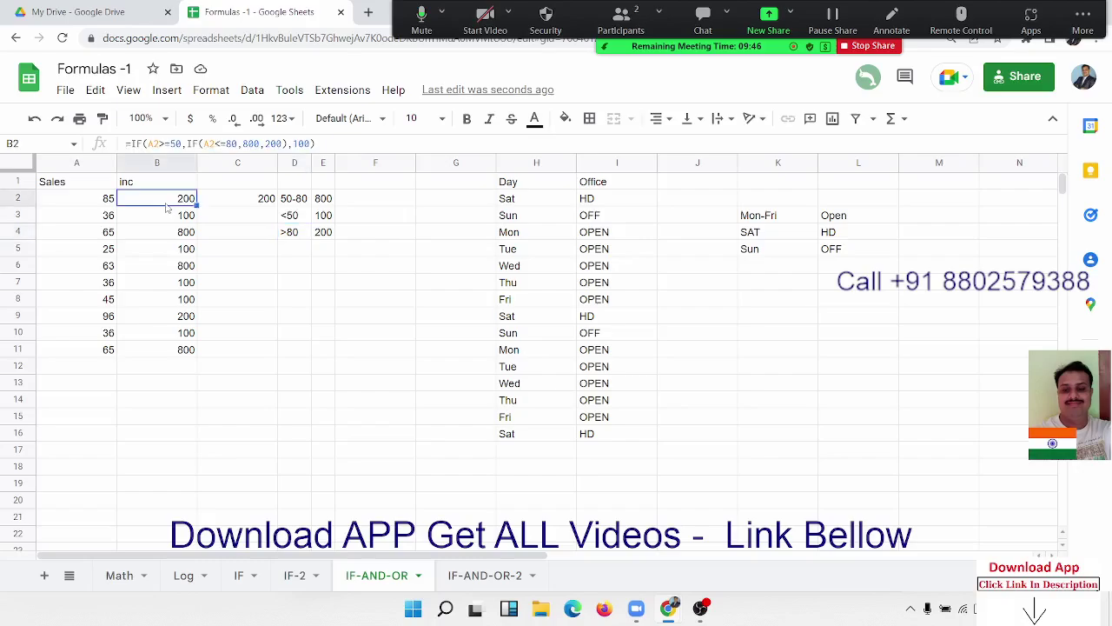
double_click(166, 205)
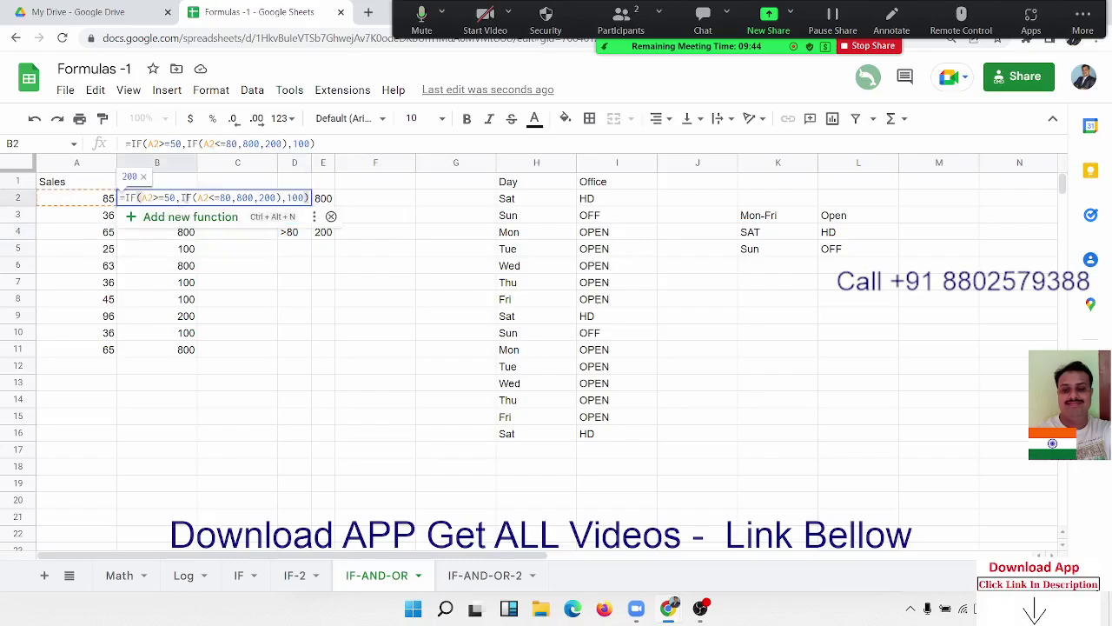
left_click(152, 199)
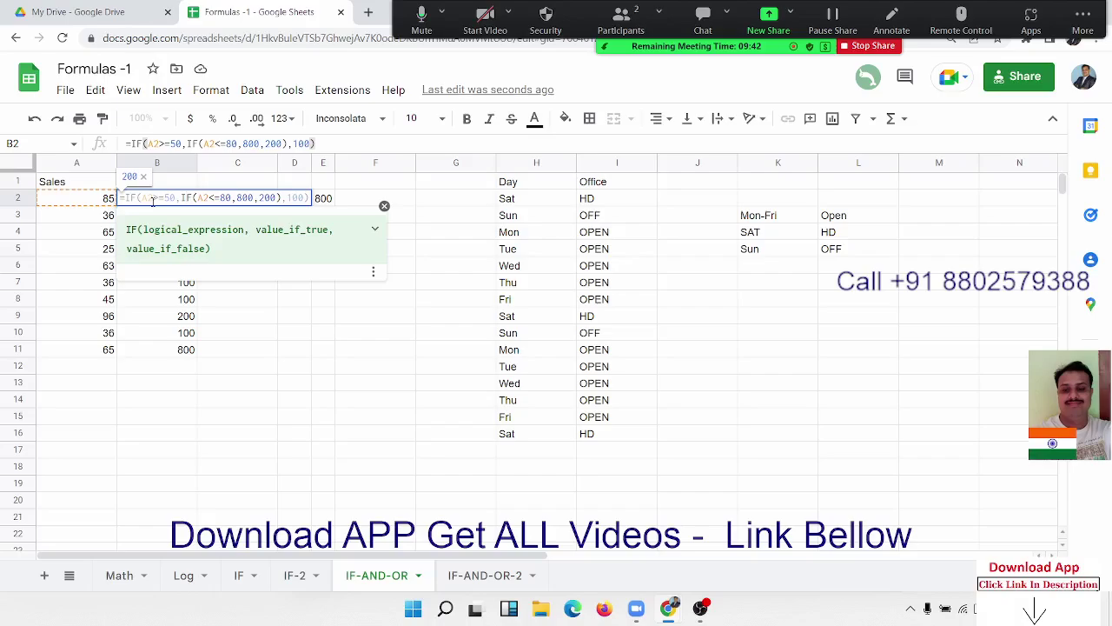
key("Return")
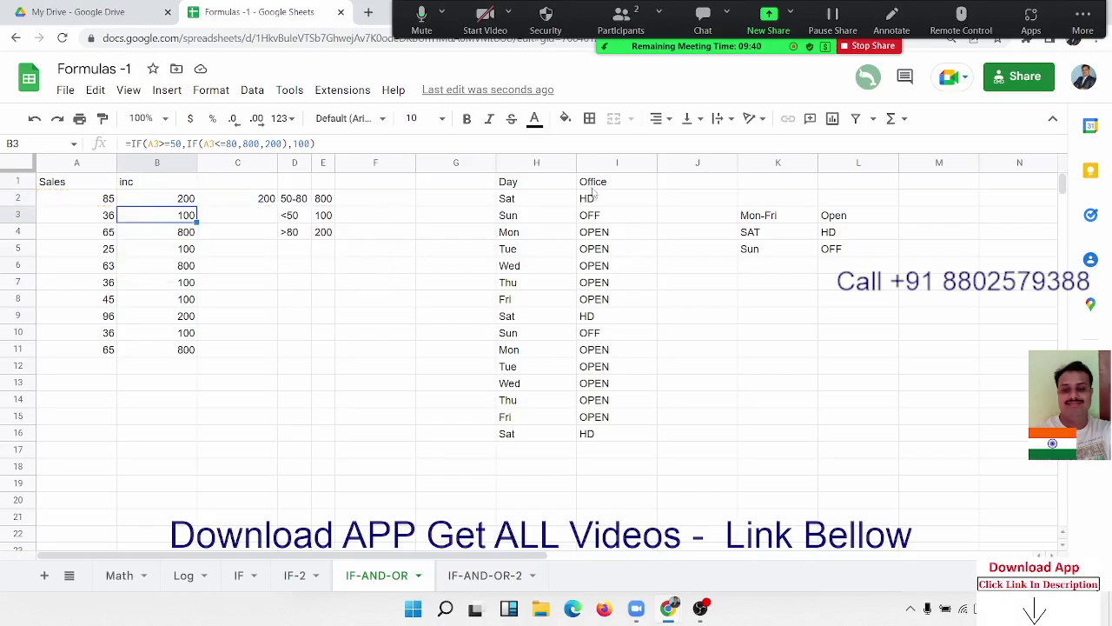
left_click(593, 198)
double_click(578, 195)
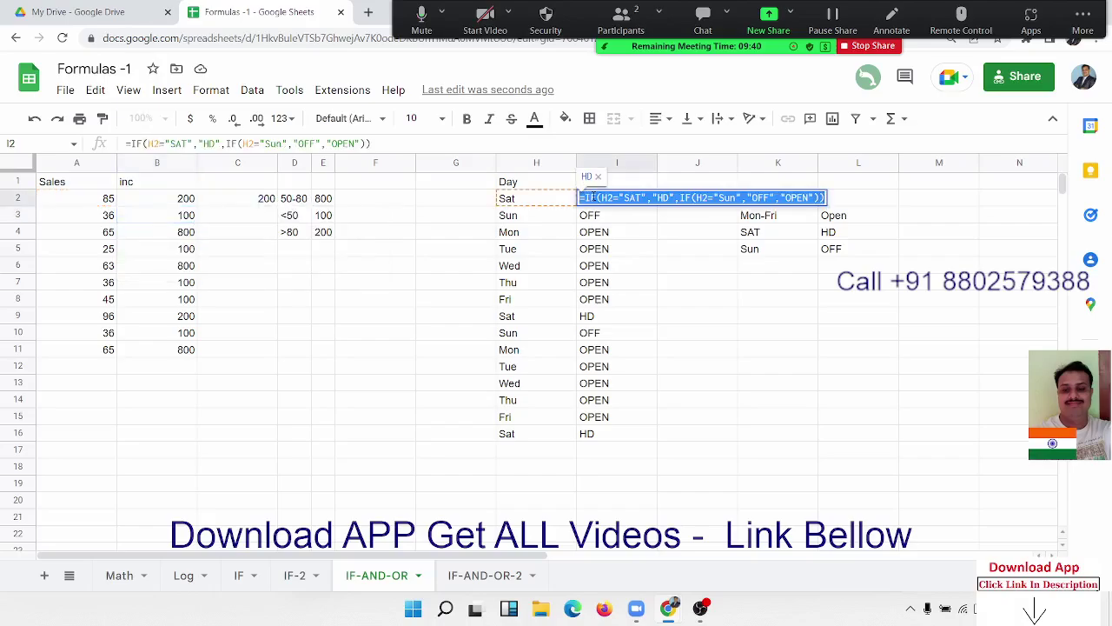
left_click(684, 198)
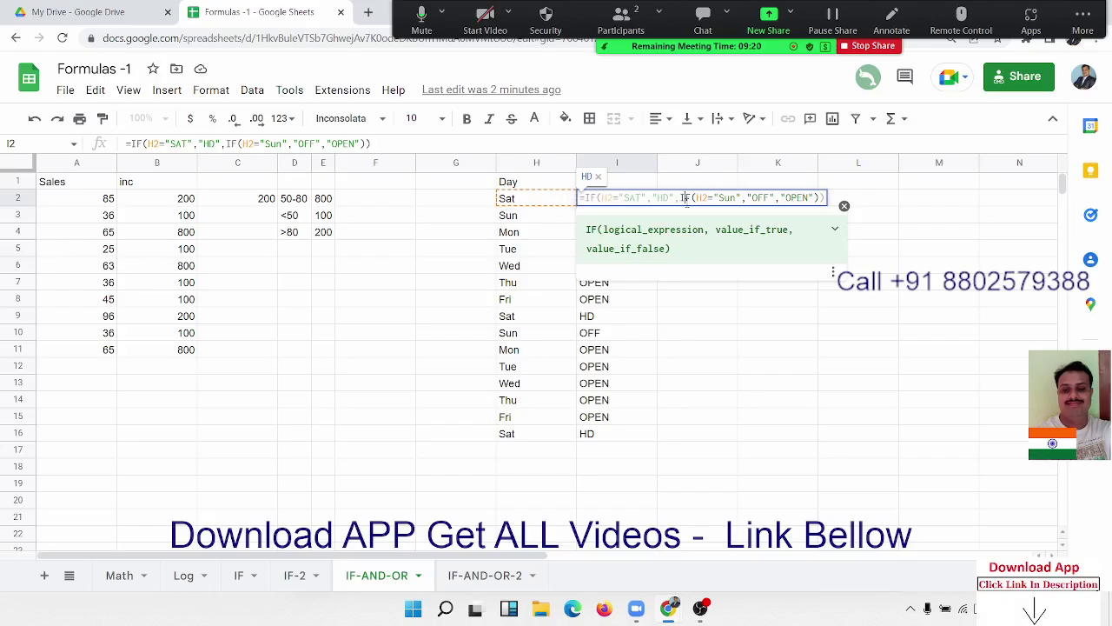
key("Return")
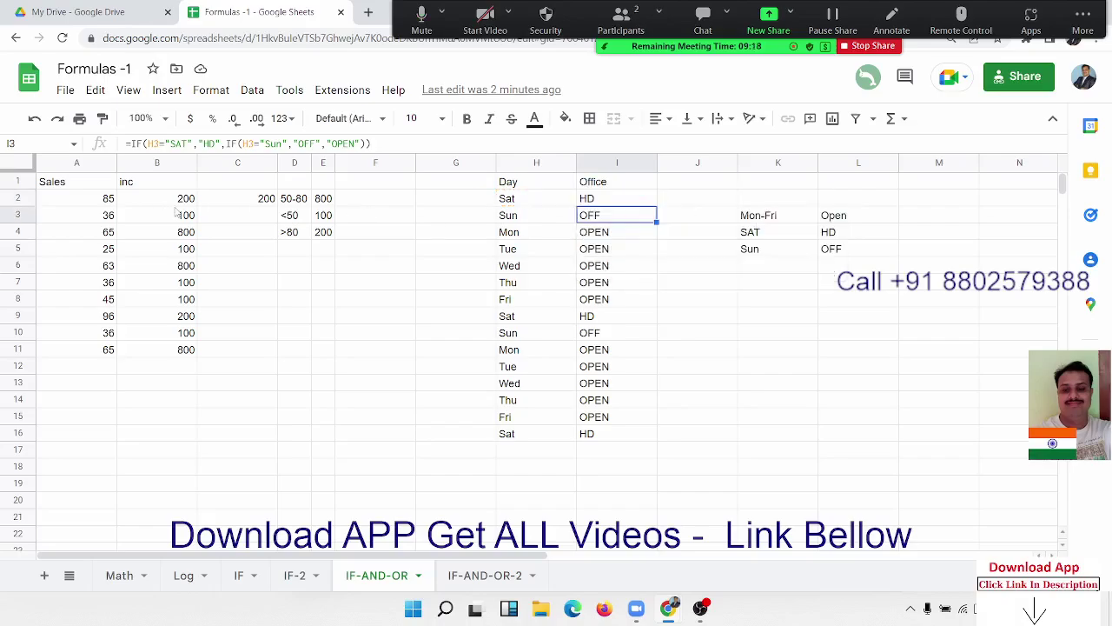
double_click(175, 205)
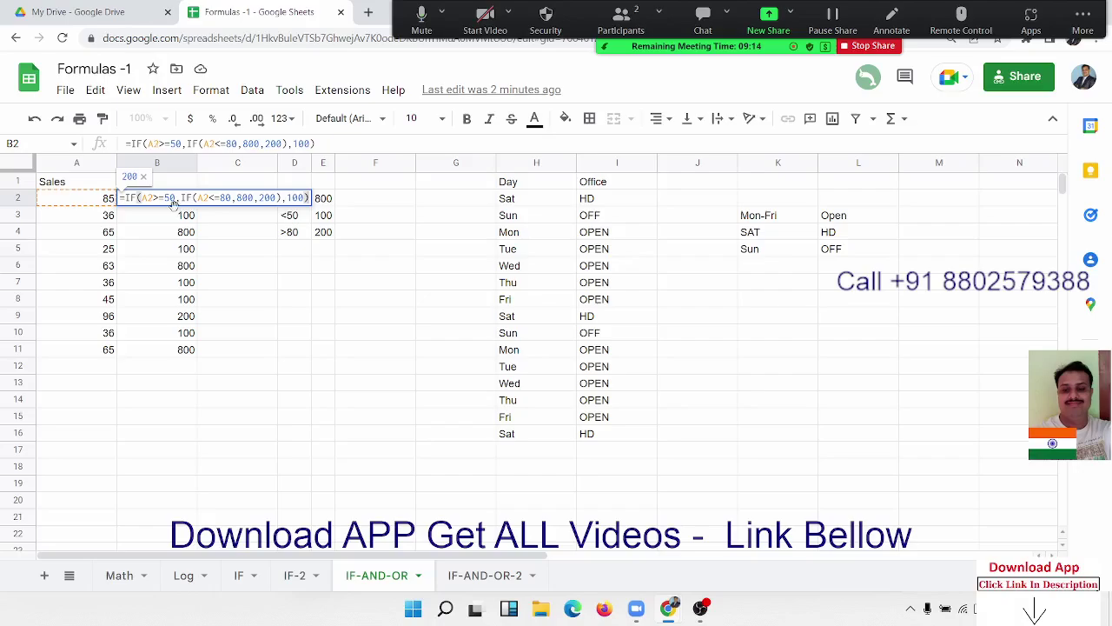
key("Return")
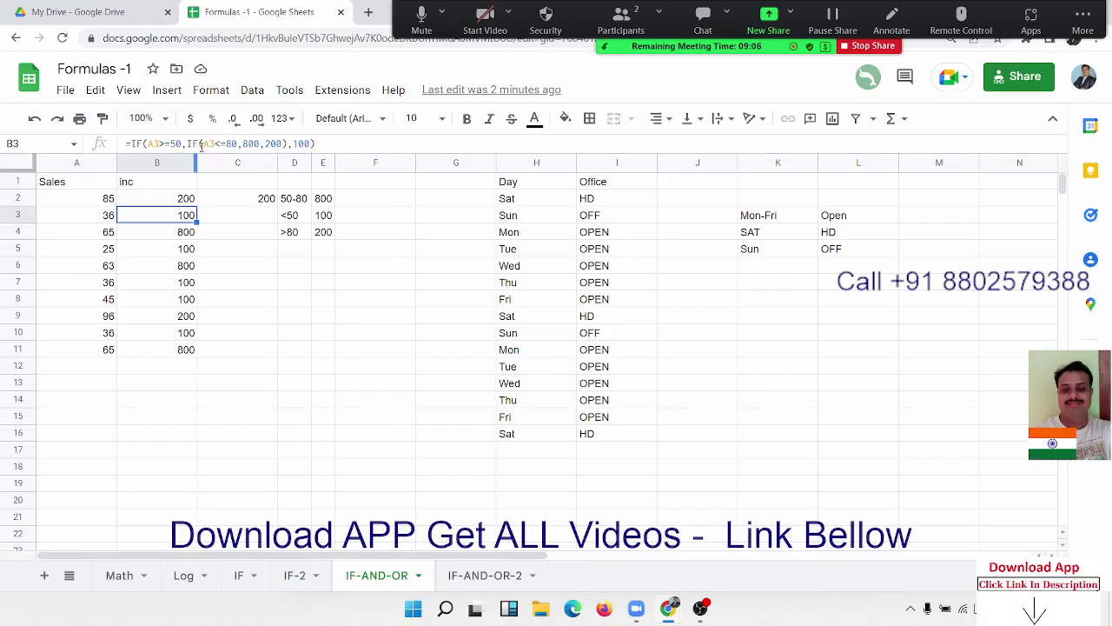
left_click(587, 199)
double_click(588, 199)
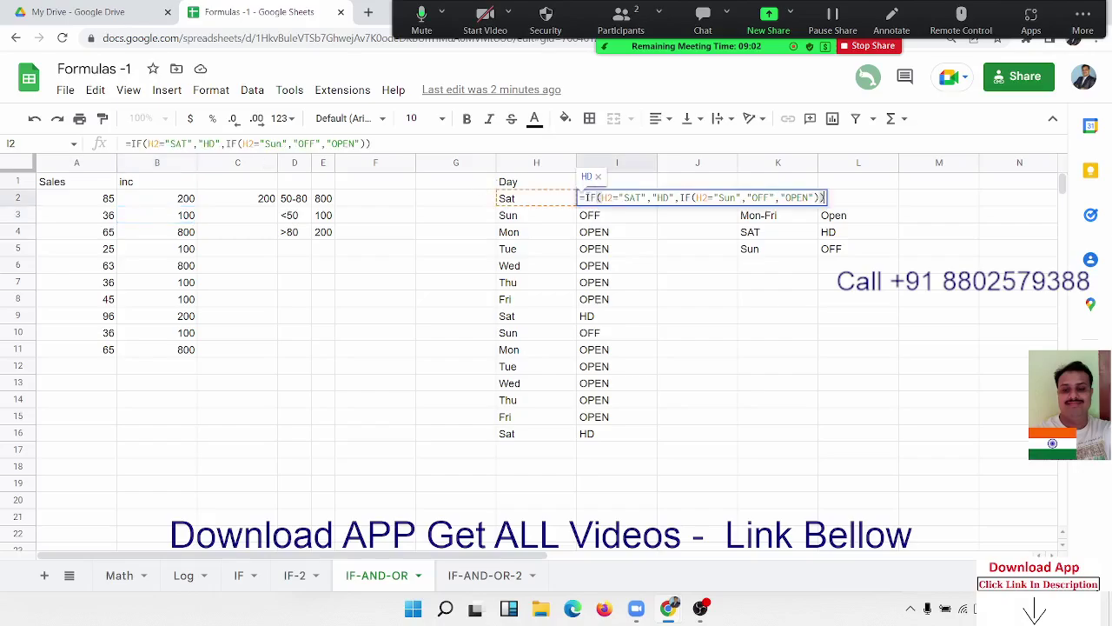
double_click(660, 198)
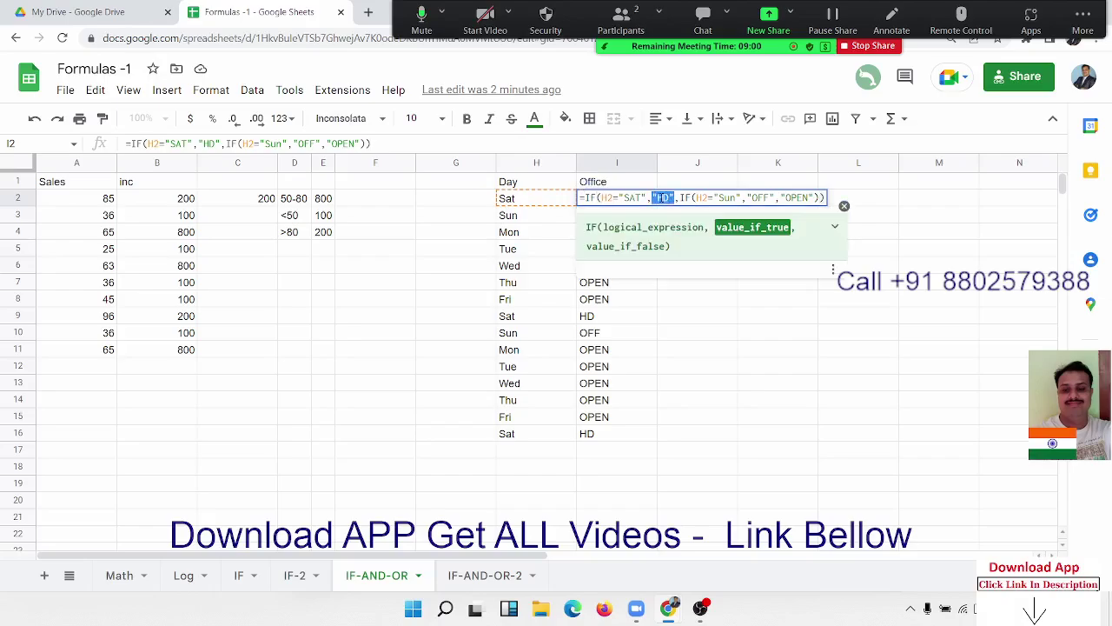
key("Return")
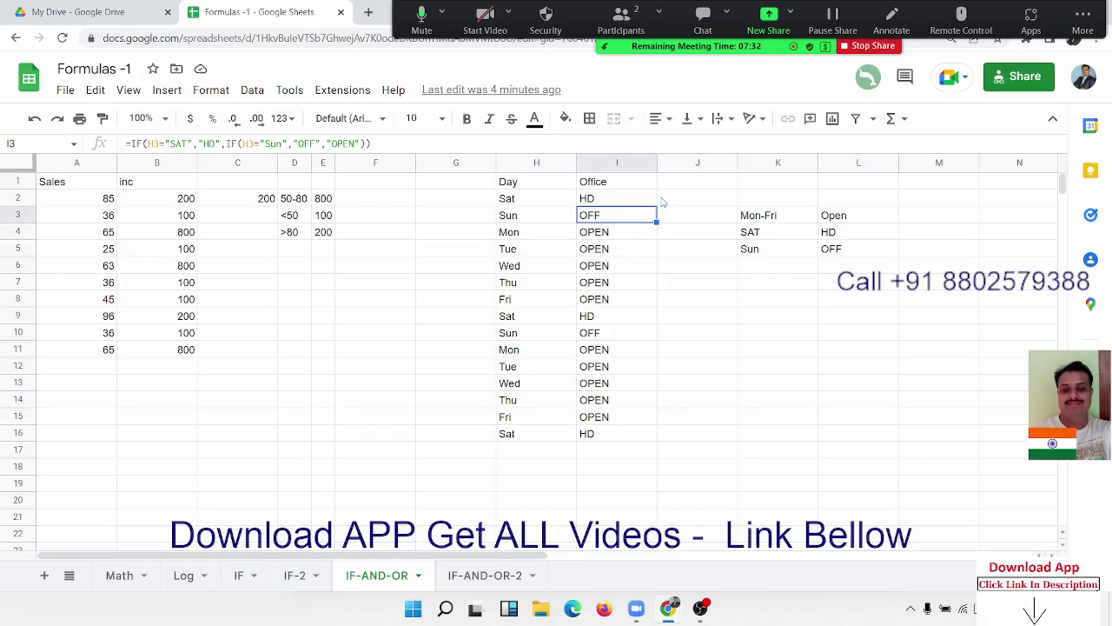
double_click(622, 215)
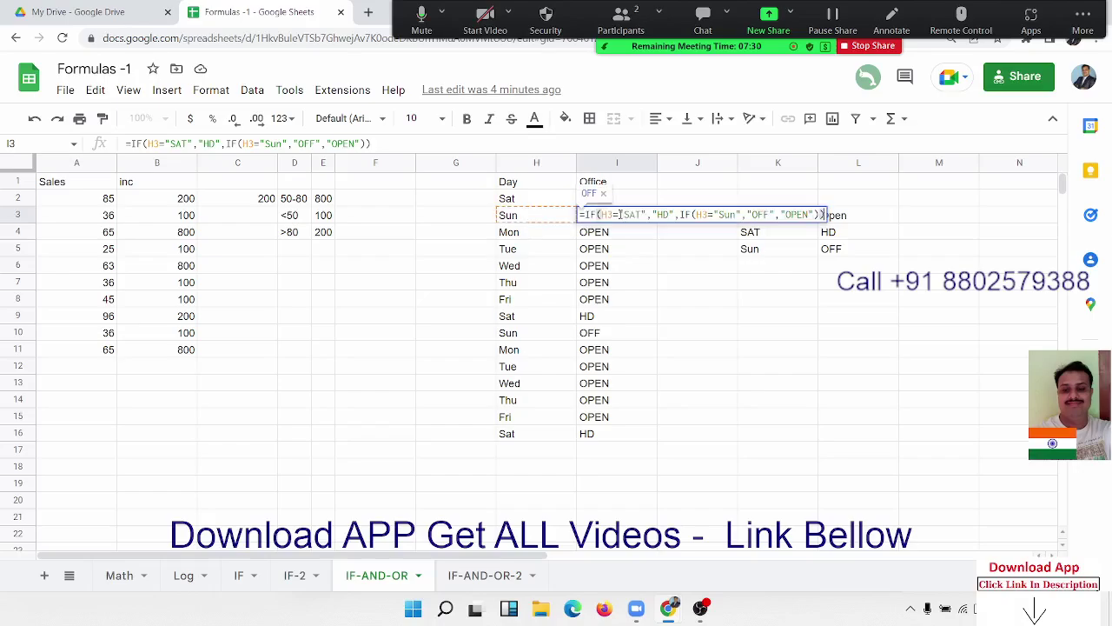
double_click(620, 215)
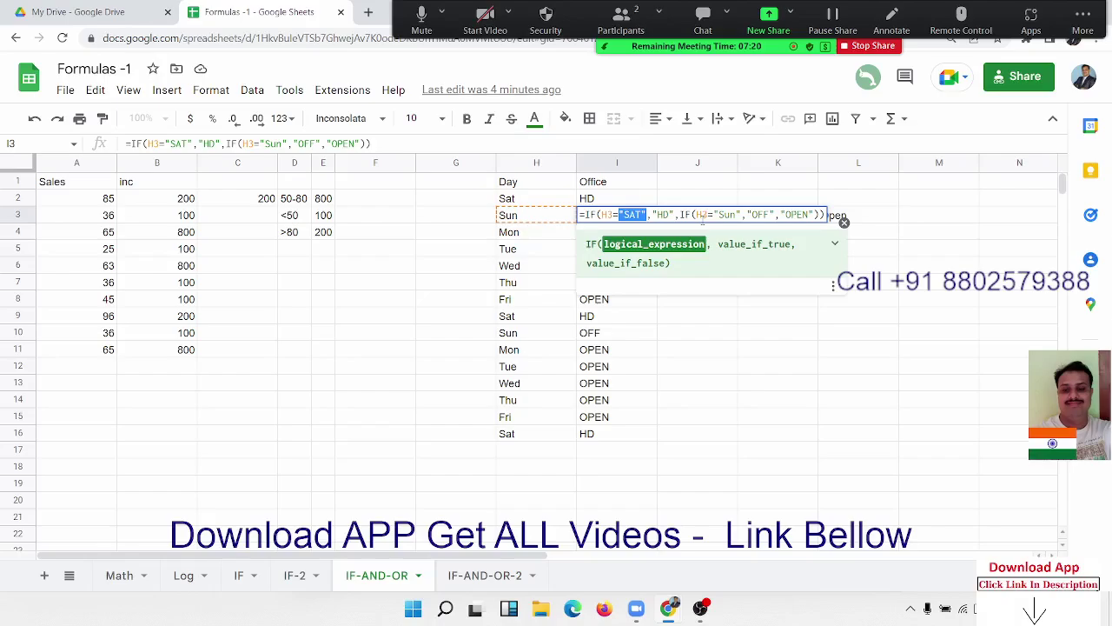
key("Return")
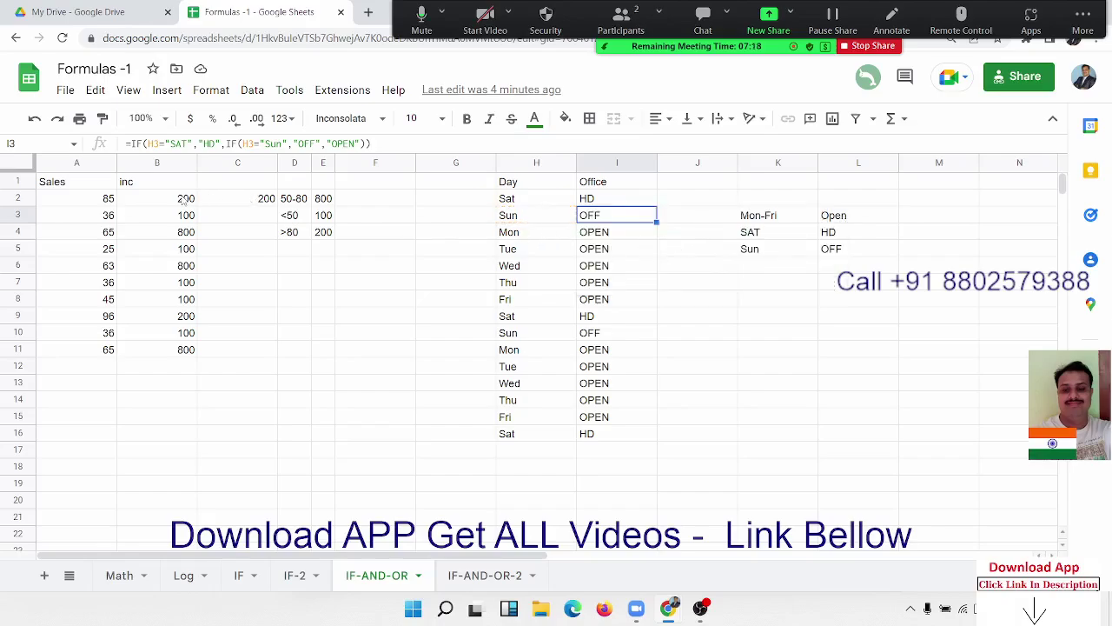
double_click(184, 199)
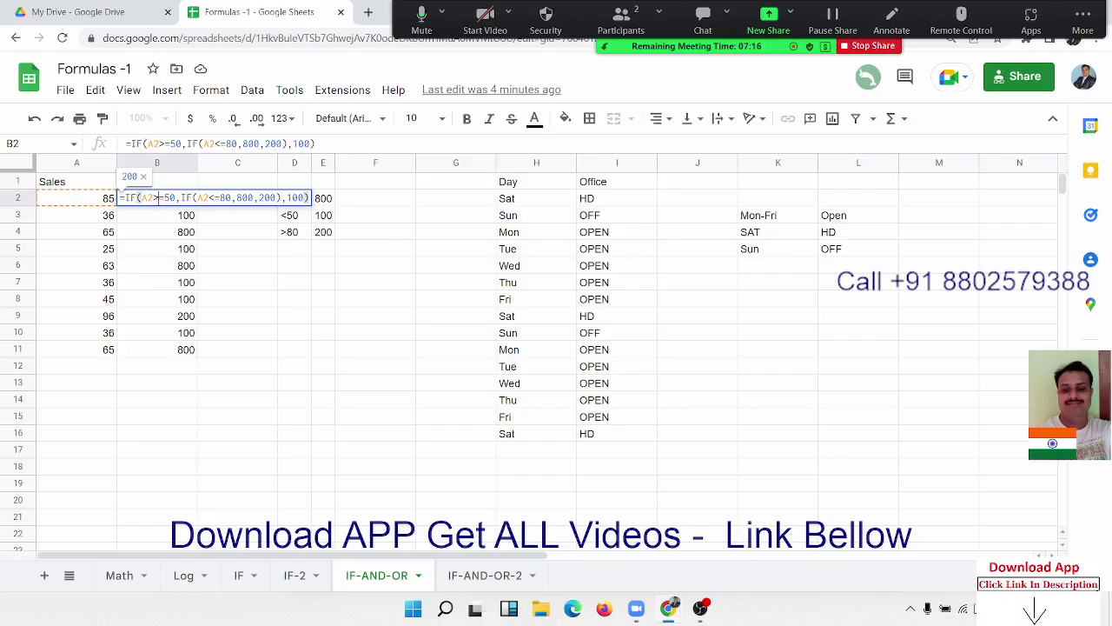
left_click_drag(154, 198, 165, 198)
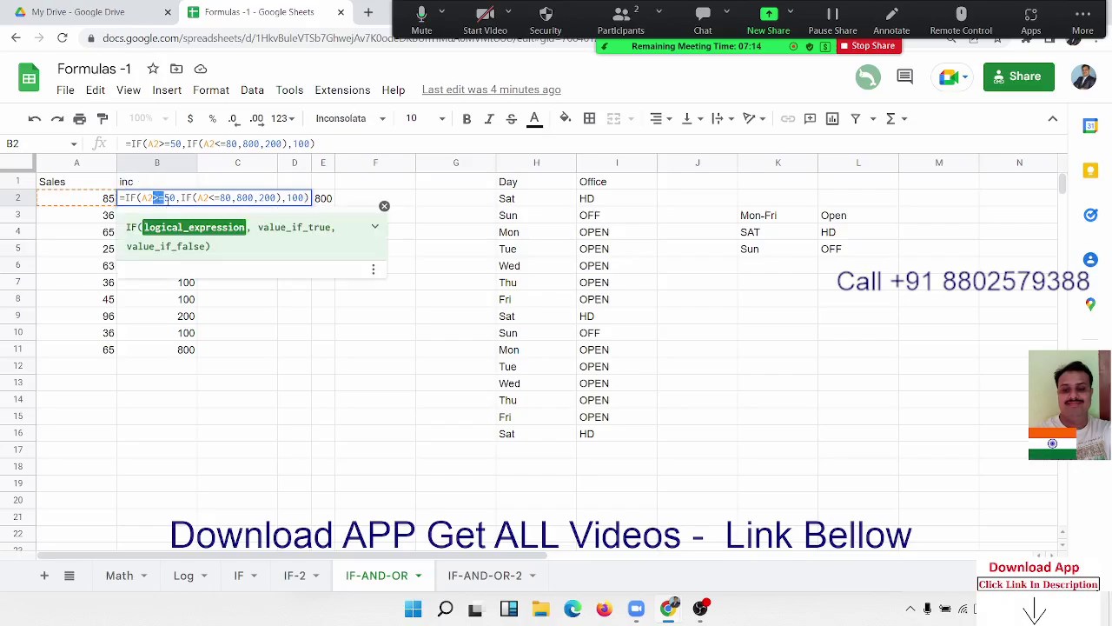
double_click(169, 199)
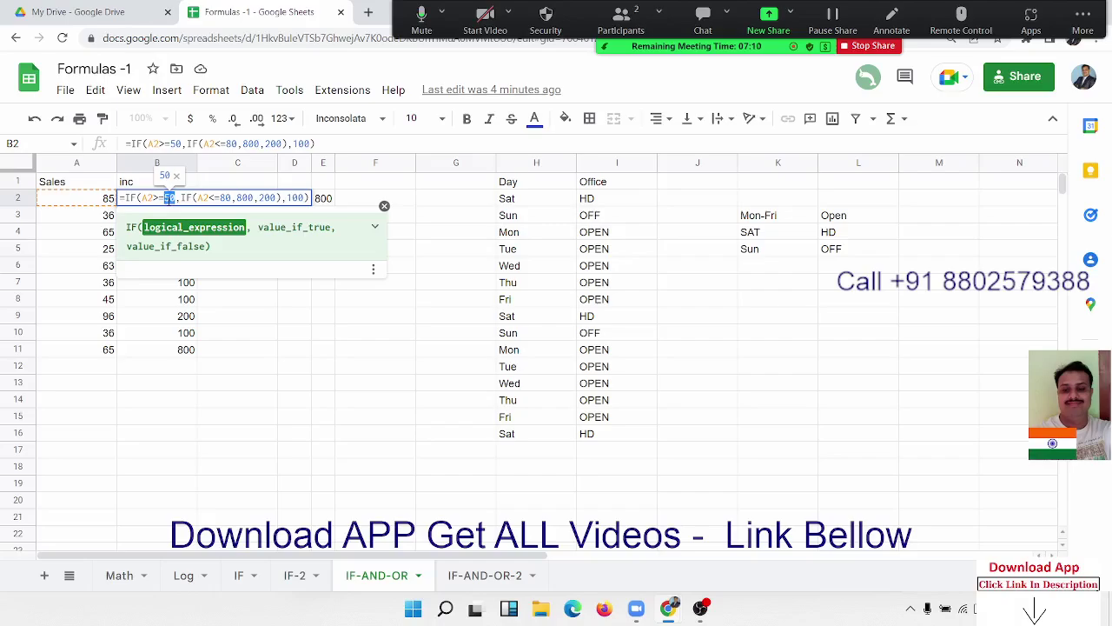
double_click(221, 145)
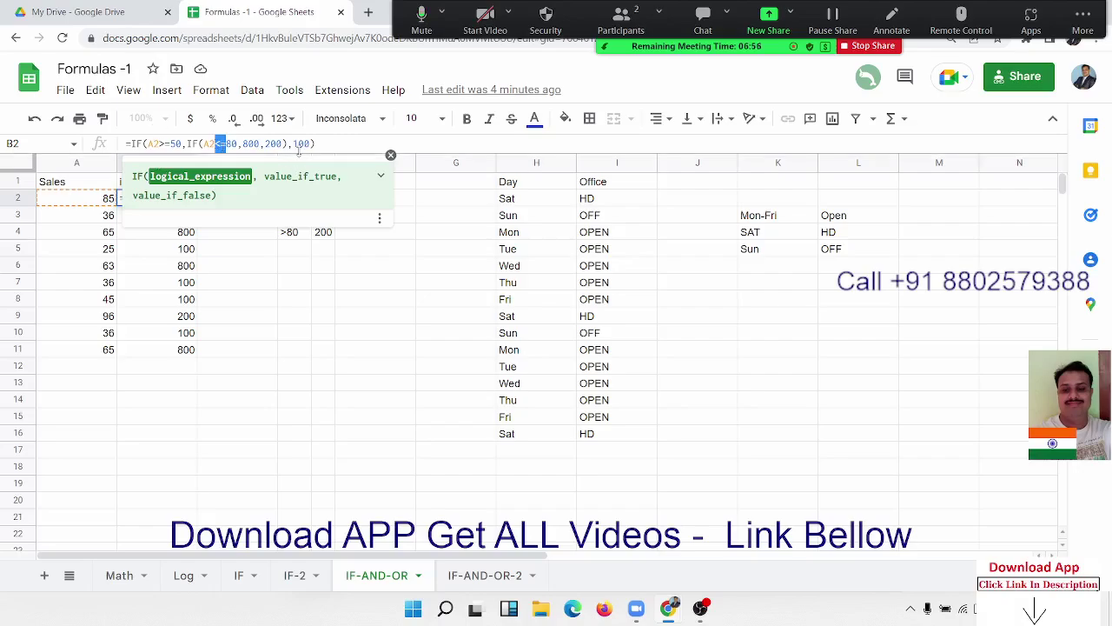
double_click(301, 144)
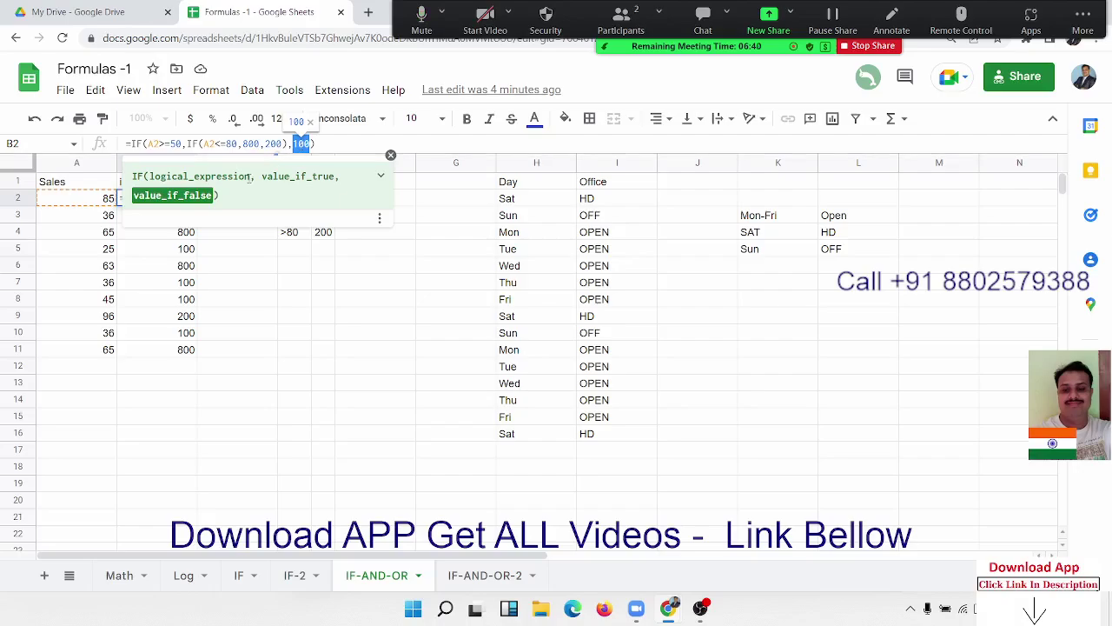
left_click(225, 144)
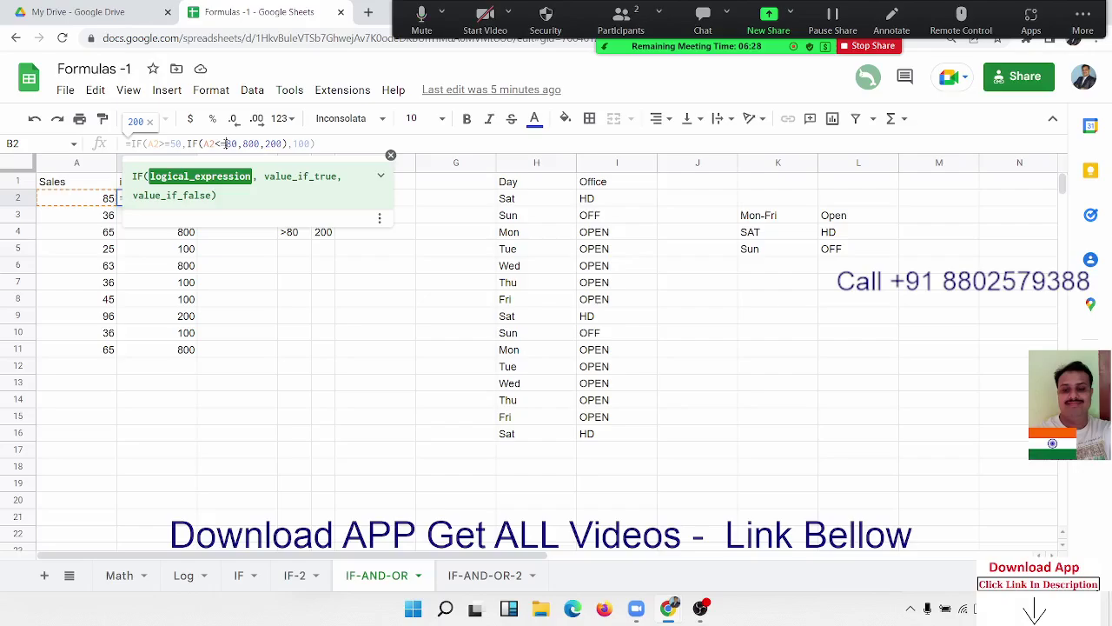
key("Return")
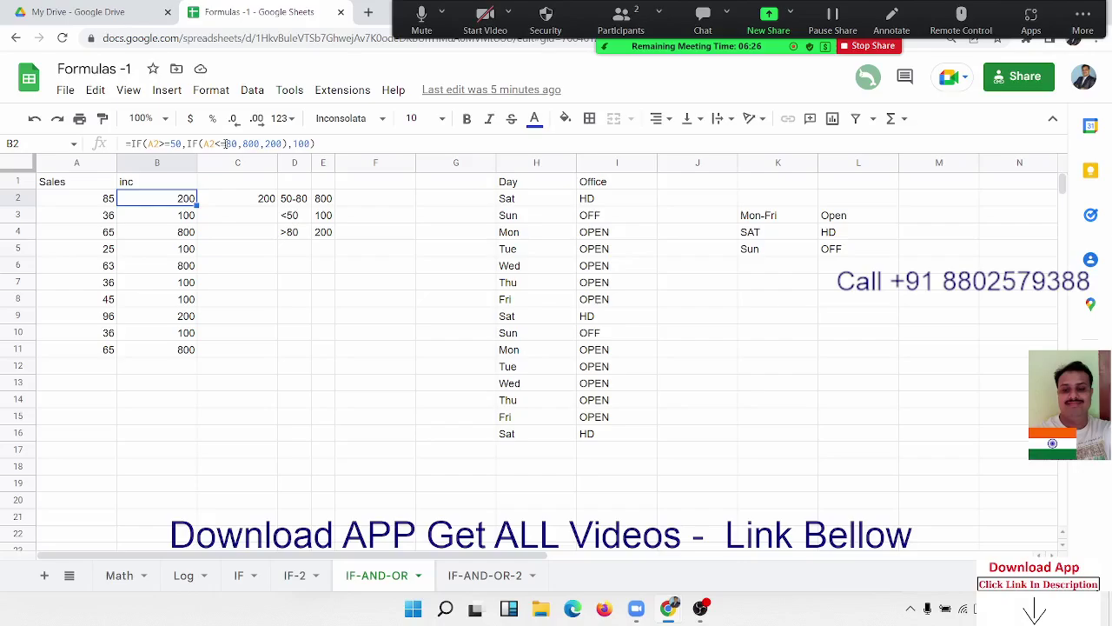
left_click(611, 202)
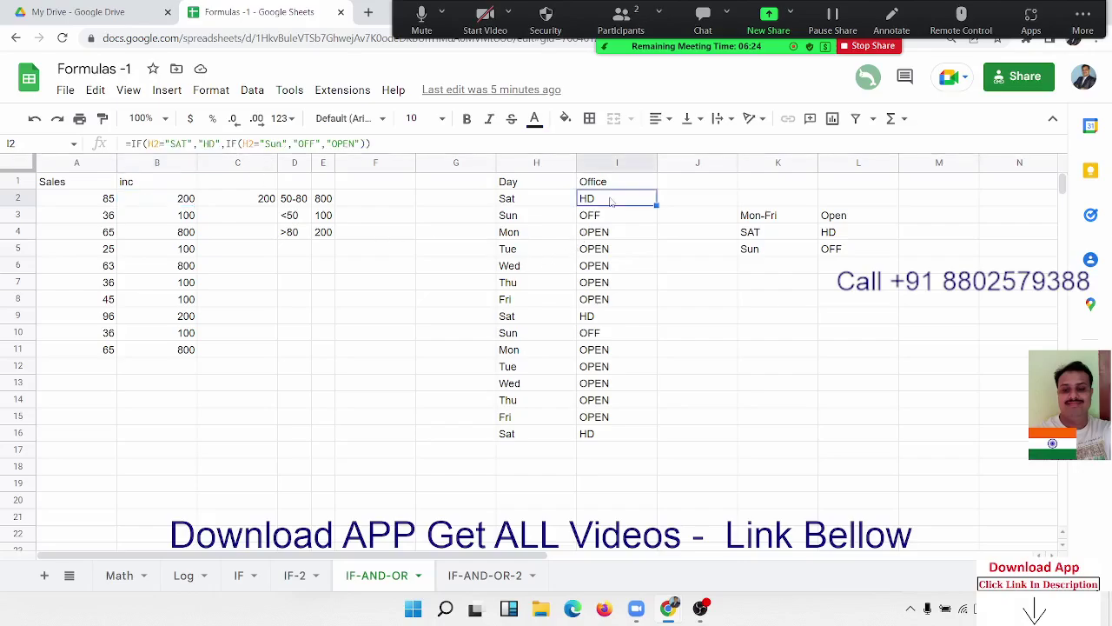